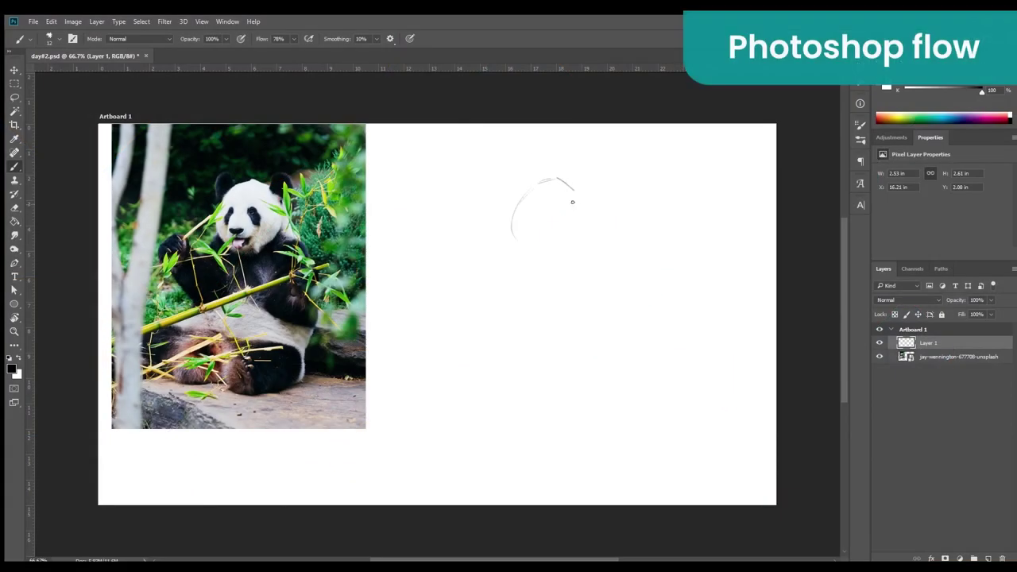
# Sketch the panda's round head with two small ears and darken its left outline.
pyautogui.moveTo(572, 200)
pyautogui.mouseDown()
pyautogui.moveTo(578, 207)
pyautogui.moveTo(513, 223)
pyautogui.moveTo(569, 255)
pyautogui.moveTo(524, 188)
pyautogui.moveTo(580, 230)
pyautogui.mouseUp()
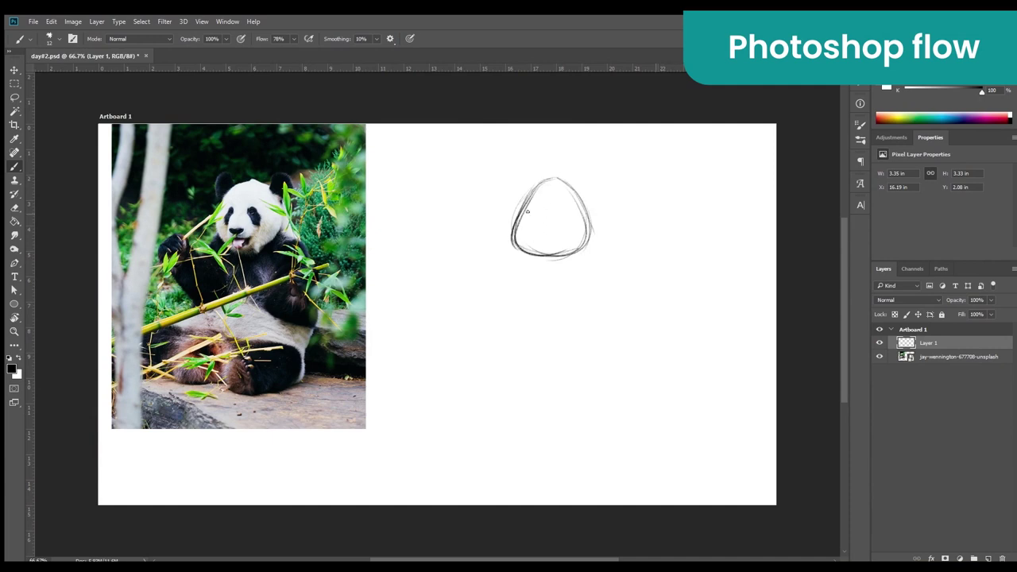
pyautogui.moveTo(581, 180)
pyautogui.mouseDown()
pyautogui.moveTo(524, 184)
pyautogui.moveTo(521, 195)
pyautogui.moveTo(588, 208)
pyautogui.moveTo(521, 198)
pyautogui.moveTo(568, 182)
pyautogui.moveTo(517, 250)
pyautogui.mouseUp()
pyautogui.moveTo(531, 185); pyautogui.dragTo(521, 199)
pyautogui.moveTo(517, 235); pyautogui.dragTo(556, 258)
# Sketch a raised left paw with its arm, a pear-shaped body and a right paw circle.
pyautogui.moveTo(495, 254)
pyautogui.mouseDown()
pyautogui.moveTo(475, 282)
pyautogui.moveTo(494, 255)
pyautogui.mouseUp()
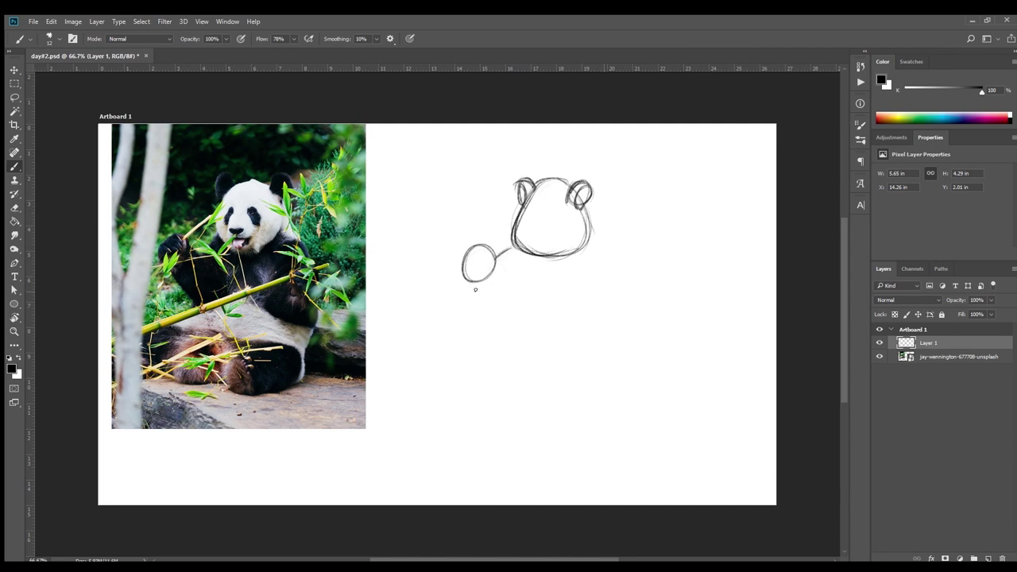
pyautogui.moveTo(466, 278)
pyautogui.mouseDown()
pyautogui.moveTo(492, 291)
pyautogui.moveTo(509, 265)
pyautogui.mouseUp()
pyautogui.moveTo(485, 297)
pyautogui.mouseDown()
pyautogui.moveTo(526, 286)
pyautogui.moveTo(474, 350)
pyautogui.moveTo(508, 364)
pyautogui.mouseUp()
pyautogui.moveTo(592, 250); pyautogui.dragTo(616, 349)
pyautogui.moveTo(615, 350)
pyautogui.mouseDown()
pyautogui.moveTo(476, 366)
pyautogui.moveTo(506, 365)
pyautogui.mouseUp()
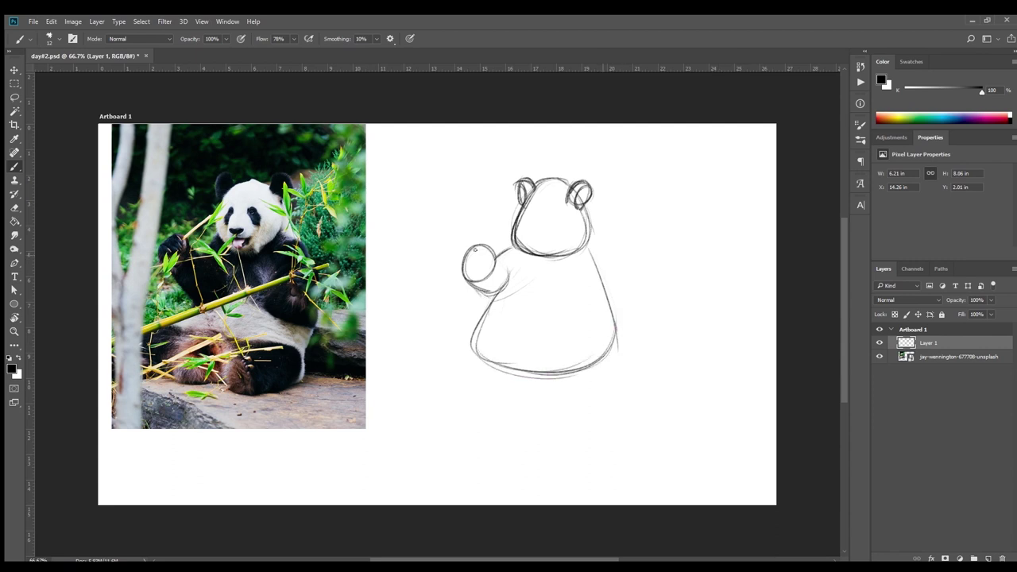
pyautogui.moveTo(583, 281); pyautogui.dragTo(601, 272)
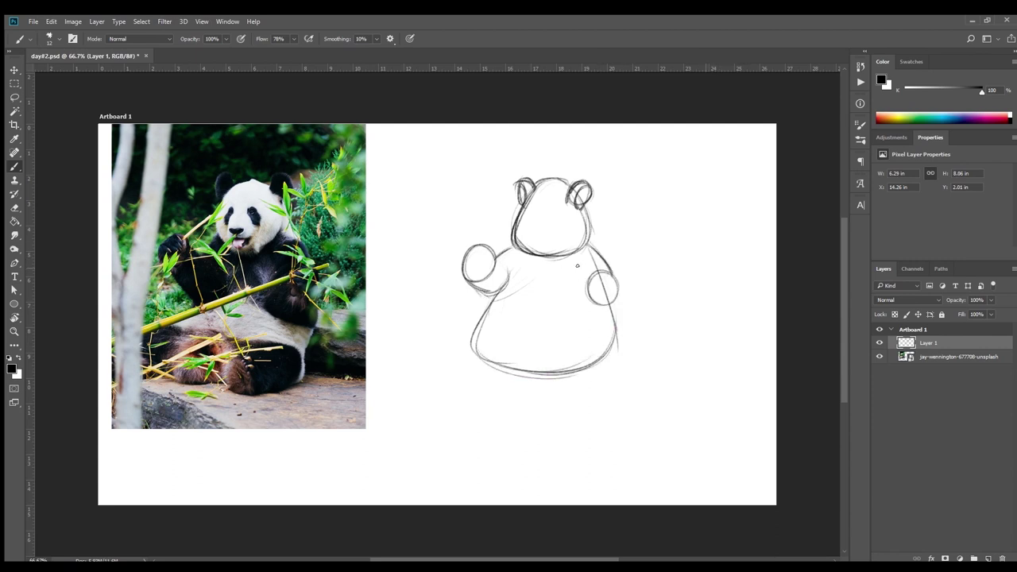
# Add a belly line and two round feet, retracing the belly bottom and body sides.
pyautogui.moveTo(586, 298)
pyautogui.mouseDown()
pyautogui.moveTo(510, 302)
pyautogui.moveTo(566, 289)
pyautogui.moveTo(497, 293)
pyautogui.moveTo(563, 296)
pyautogui.mouseUp()
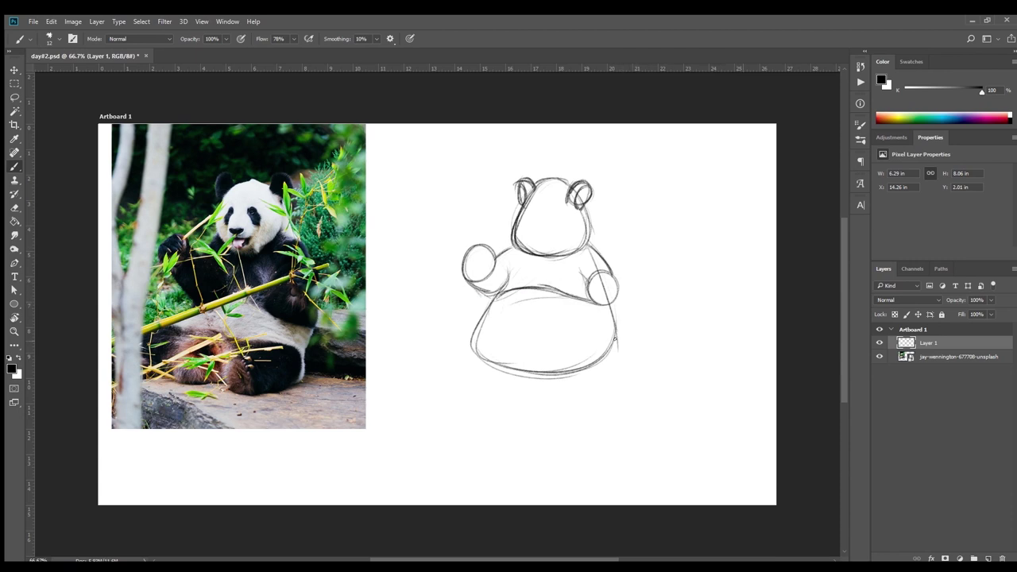
pyautogui.moveTo(614, 338)
pyautogui.mouseDown()
pyautogui.moveTo(596, 379)
pyautogui.moveTo(628, 373)
pyautogui.mouseUp()
pyautogui.moveTo(473, 318)
pyautogui.mouseDown()
pyautogui.moveTo(438, 353)
pyautogui.moveTo(466, 312)
pyautogui.moveTo(510, 318)
pyautogui.mouseUp()
pyautogui.moveTo(434, 350); pyautogui.dragTo(602, 378)
pyautogui.moveTo(631, 329)
pyautogui.mouseDown()
pyautogui.moveTo(602, 317)
pyautogui.moveTo(642, 333)
pyautogui.mouseUp()
pyautogui.moveTo(480, 318)
pyautogui.mouseDown()
pyautogui.moveTo(438, 359)
pyautogui.moveTo(559, 366)
pyautogui.mouseUp()
pyautogui.moveTo(618, 379); pyautogui.dragTo(437, 367)
pyautogui.moveTo(494, 294); pyautogui.dragTo(479, 321)
pyautogui.moveTo(607, 305); pyautogui.dragTo(637, 332)
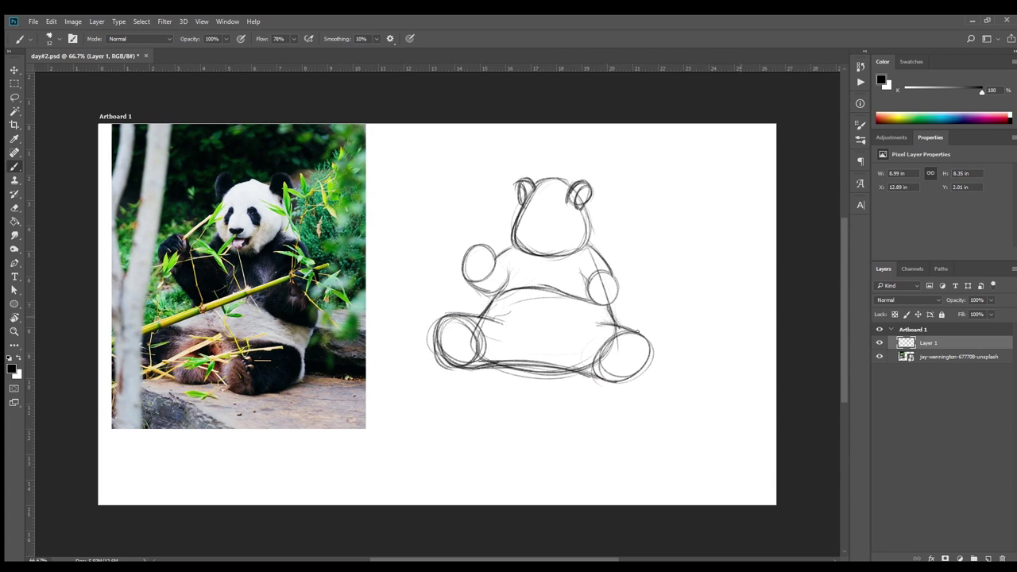
# Draw the nose and two eyes with filled pupils, and darken both sides of the head.
pyautogui.moveTo(548, 224)
pyautogui.mouseDown()
pyautogui.moveTo(524, 227)
pyautogui.moveTo(547, 234)
pyautogui.moveTo(524, 238)
pyautogui.moveTo(538, 243)
pyautogui.mouseUp()
pyautogui.moveTo(562, 199)
pyautogui.mouseDown()
pyautogui.moveTo(549, 214)
pyautogui.moveTo(531, 205)
pyautogui.moveTo(537, 212)
pyautogui.mouseUp()
pyautogui.moveTo(551, 200); pyautogui.dragTo(535, 207)
pyautogui.moveTo(550, 204); pyautogui.dragTo(558, 211)
pyautogui.moveTo(529, 202)
pyautogui.mouseDown()
pyautogui.moveTo(559, 211)
pyautogui.moveTo(515, 231)
pyautogui.moveTo(521, 253)
pyautogui.mouseUp()
pyautogui.moveTo(578, 204)
pyautogui.mouseDown()
pyautogui.moveTo(593, 253)
pyautogui.moveTo(607, 264)
pyautogui.mouseUp()
# Darken the head top and right paw circle, then lighten and redraw the right cheek.
pyautogui.moveTo(537, 189); pyautogui.dragTo(569, 179)
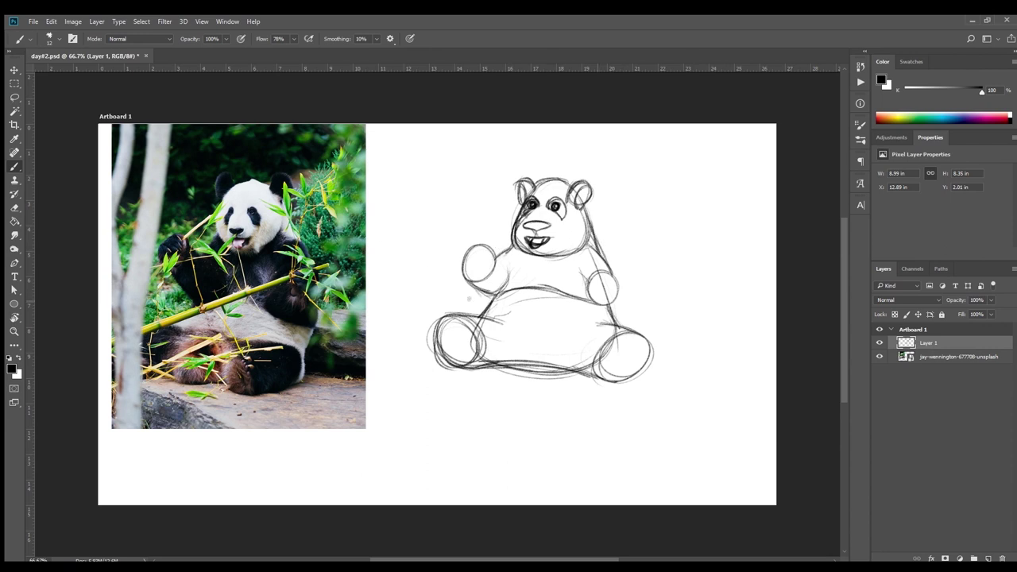
pyautogui.moveTo(609, 277)
pyautogui.mouseDown()
pyautogui.moveTo(592, 266)
pyautogui.moveTo(590, 301)
pyautogui.moveTo(621, 305)
pyautogui.mouseUp()
pyautogui.moveTo(593, 246); pyautogui.dragTo(607, 265)
pyautogui.press('e')
pyautogui.moveTo(586, 214)
pyautogui.mouseDown()
pyautogui.moveTo(591, 253)
pyautogui.moveTo(549, 255)
pyautogui.mouseUp()
pyautogui.press('b')
pyautogui.moveTo(594, 221); pyautogui.dragTo(611, 264)
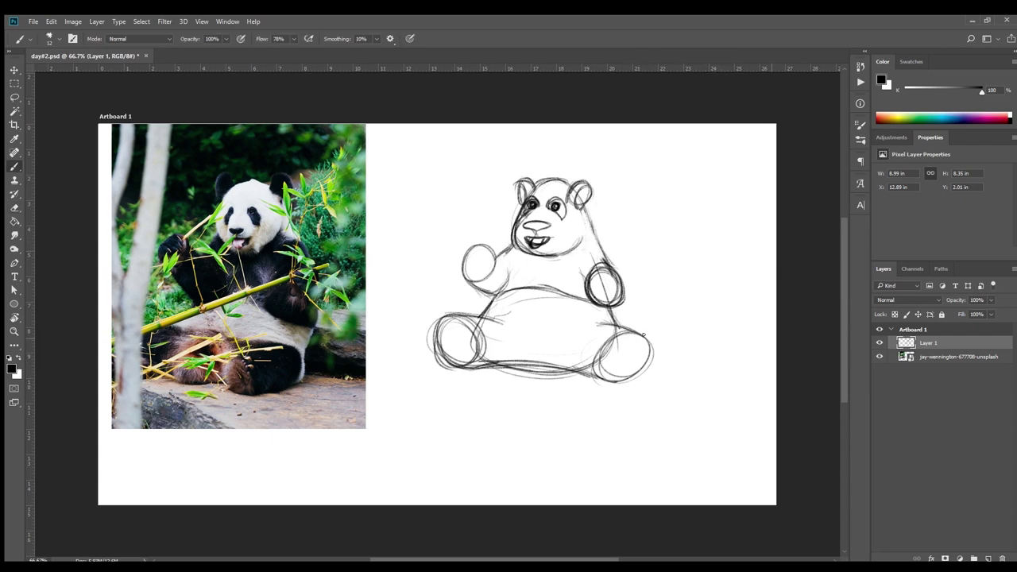
# Draw toes on both feet and fingers on both paws, and darken the shoulder.
pyautogui.moveTo(648, 340); pyautogui.dragTo(634, 344)
pyautogui.moveTo(631, 329); pyautogui.dragTo(625, 342)
pyautogui.moveTo(463, 316); pyautogui.dragTo(457, 334)
pyautogui.moveTo(454, 316); pyautogui.dragTo(450, 332)
pyautogui.moveTo(489, 262); pyautogui.dragTo(486, 275)
pyautogui.moveTo(488, 270); pyautogui.dragTo(484, 280)
pyautogui.moveTo(592, 284); pyautogui.dragTo(583, 292)
pyautogui.moveTo(593, 289); pyautogui.dragTo(582, 299)
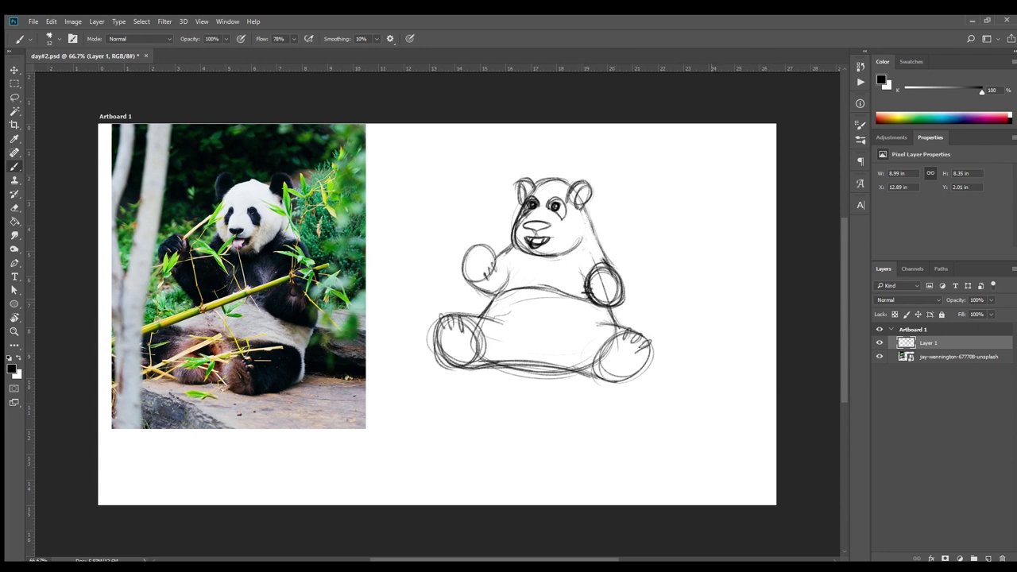
pyautogui.moveTo(518, 262); pyautogui.dragTo(505, 283)
# Erase the eye pupils and redraw the eyes as thin curved arcs.
pyautogui.press('e')
pyautogui.moveTo(550, 202)
pyautogui.mouseDown()
pyautogui.moveTo(529, 208)
pyautogui.moveTo(520, 238)
pyautogui.moveTo(565, 248)
pyautogui.moveTo(553, 253)
pyautogui.moveTo(572, 240)
pyautogui.moveTo(524, 257)
pyautogui.moveTo(516, 214)
pyautogui.moveTo(572, 181)
pyautogui.moveTo(511, 240)
pyautogui.mouseUp()
pyautogui.press('b')
pyautogui.press('e')
pyautogui.press('b')
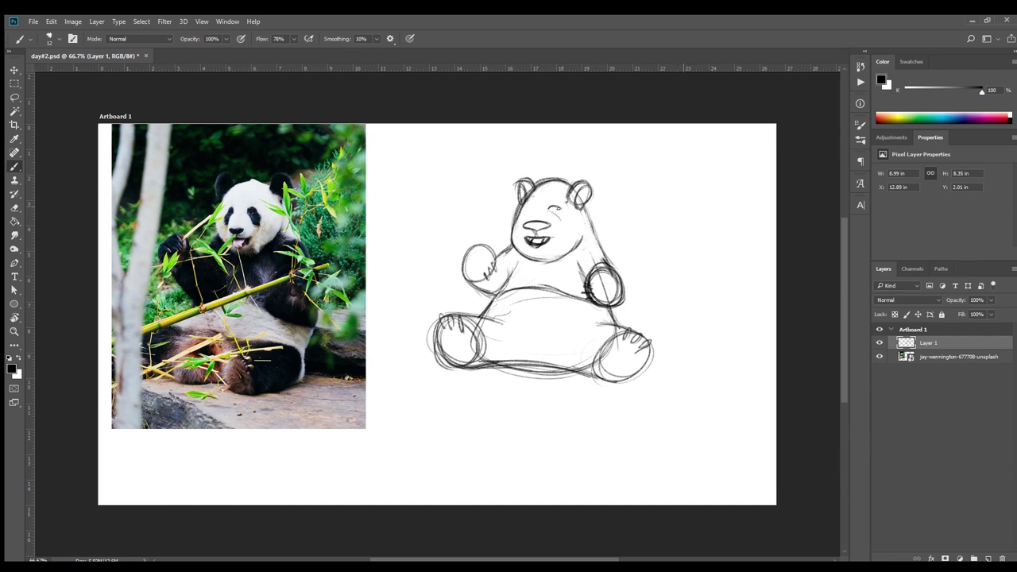
pyautogui.moveTo(525, 211); pyautogui.dragTo(537, 209)
pyautogui.press('e')
pyautogui.moveTo(548, 210)
pyautogui.mouseDown()
pyautogui.moveTo(559, 211)
pyautogui.moveTo(537, 208)
pyautogui.mouseUp()
pyautogui.press('b')
pyautogui.press('x')
pyautogui.press('x')
# Redo the bottom belly line, darken the leg and foot outlines, and add a curved belly line.
pyautogui.press('e')
pyautogui.moveTo(493, 371); pyautogui.dragTo(596, 377)
pyautogui.press('b')
pyautogui.moveTo(459, 367)
pyautogui.mouseDown()
pyautogui.moveTo(612, 372)
pyautogui.moveTo(597, 378)
pyautogui.mouseUp()
pyautogui.moveTo(483, 353)
pyautogui.mouseDown()
pyautogui.moveTo(515, 369)
pyautogui.moveTo(560, 360)
pyautogui.mouseUp()
pyautogui.moveTo(458, 312); pyautogui.dragTo(497, 315)
pyautogui.moveTo(602, 334)
pyautogui.mouseDown()
pyautogui.moveTo(624, 378)
pyautogui.moveTo(606, 383)
pyautogui.moveTo(634, 386)
pyautogui.mouseUp()
pyautogui.moveTo(452, 336); pyautogui.dragTo(437, 365)
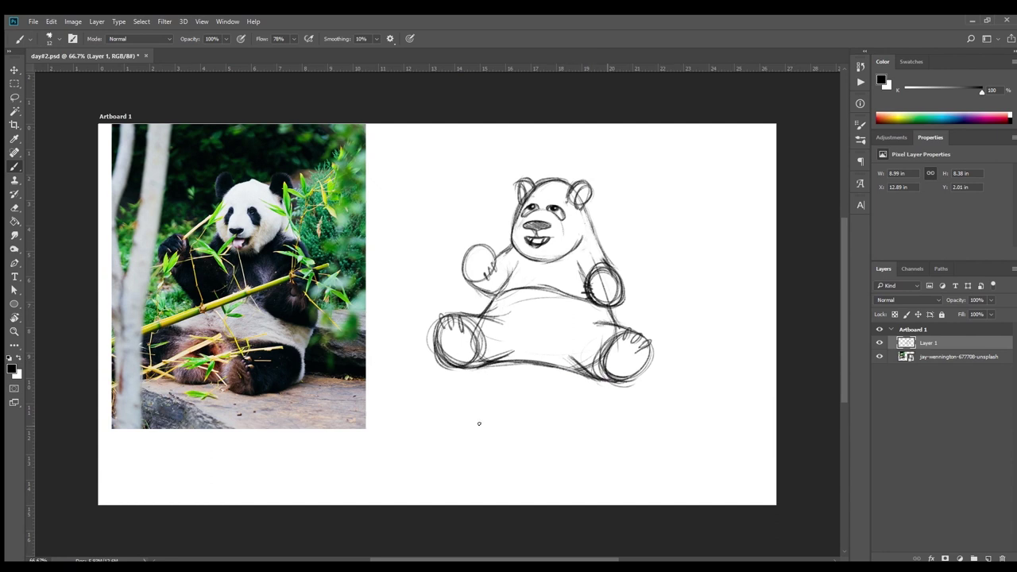
pyautogui.moveTo(486, 311); pyautogui.dragTo(610, 322)
pyautogui.moveTo(507, 311); pyautogui.dragTo(590, 322)
pyautogui.moveTo(612, 264); pyautogui.dragTo(597, 233)
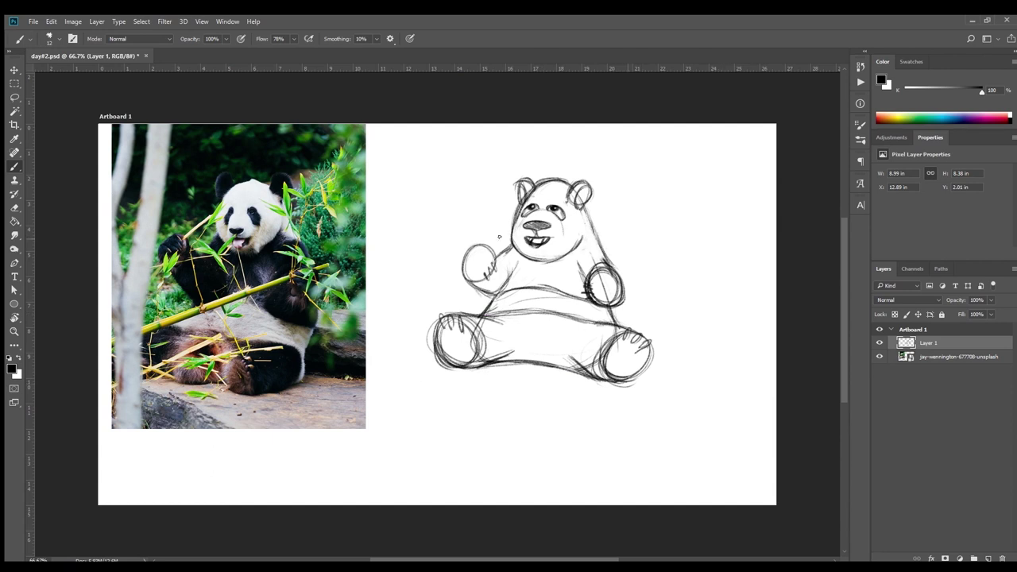
# Draw a bamboo stalk in the raised paw with leaves above and below it.
pyautogui.moveTo(493, 250)
pyautogui.mouseDown()
pyautogui.moveTo(504, 236)
pyautogui.moveTo(450, 297)
pyautogui.mouseUp()
pyautogui.moveTo(494, 243)
pyautogui.mouseDown()
pyautogui.moveTo(491, 220)
pyautogui.moveTo(504, 211)
pyautogui.moveTo(481, 199)
pyautogui.mouseUp()
pyautogui.moveTo(470, 296); pyautogui.dragTo(478, 309)
pyautogui.moveTo(468, 288); pyautogui.dragTo(469, 311)
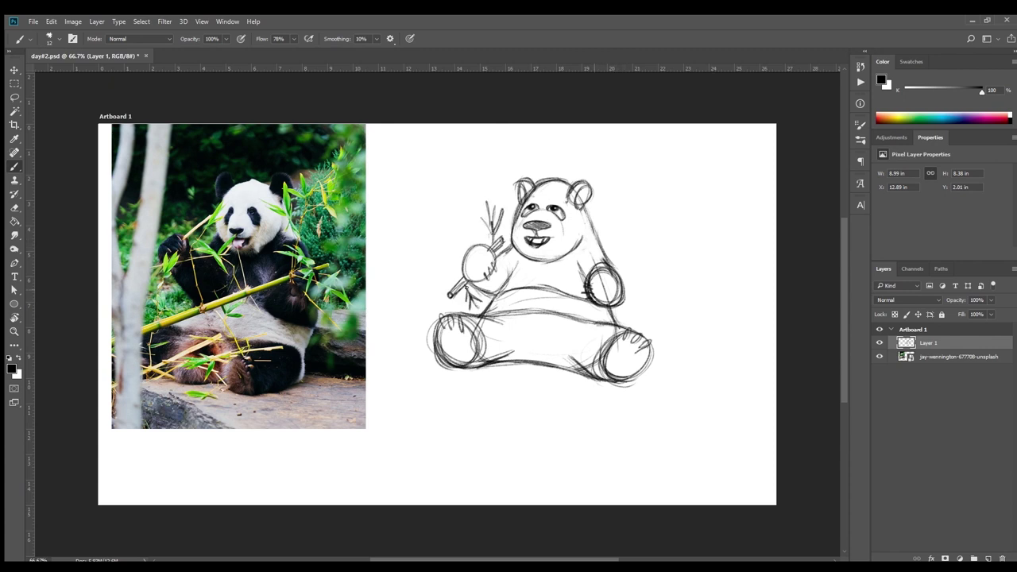
# Rotate the whole sketch about 4 degrees with Ctrl+T.
pyautogui.hotkey('ctrl', 't')
pyautogui.moveTo(421, 162); pyautogui.dragTo(414, 170)
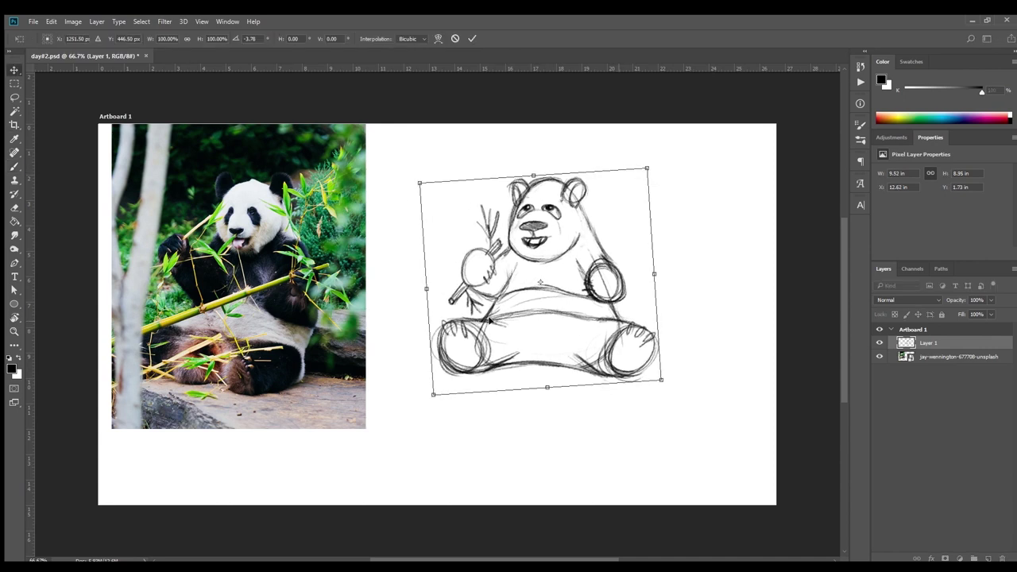
pyautogui.press('Return')
# Redraw the right foot as a new circle with toes, strengthening the right body edge.
pyautogui.press('e')
pyautogui.moveTo(640, 330)
pyautogui.mouseDown()
pyautogui.moveTo(657, 349)
pyautogui.moveTo(588, 380)
pyautogui.moveTo(587, 332)
pyautogui.moveTo(569, 379)
pyautogui.mouseUp()
pyautogui.press('b')
pyautogui.moveTo(572, 333); pyautogui.dragTo(622, 390)
pyautogui.moveTo(627, 318); pyautogui.dragTo(627, 383)
pyautogui.moveTo(575, 334); pyautogui.dragTo(629, 367)
pyautogui.moveTo(627, 326); pyautogui.dragTo(572, 382)
pyautogui.moveTo(588, 331); pyautogui.dragTo(606, 351)
pyautogui.moveTo(600, 329)
pyautogui.mouseDown()
pyautogui.moveTo(597, 349)
pyautogui.moveTo(582, 343)
pyautogui.moveTo(476, 370)
pyautogui.mouseUp()
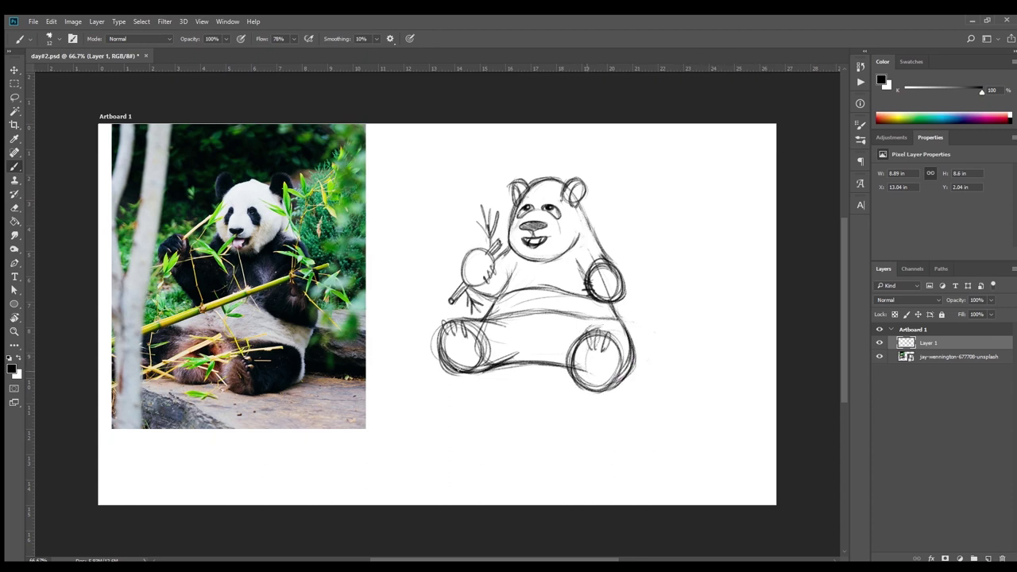
# Replace the old left foot with a new toe-marked foot joined to the belly bottom.
pyautogui.press('e')
pyautogui.moveTo(445, 333)
pyautogui.mouseDown()
pyautogui.moveTo(484, 367)
pyautogui.moveTo(471, 334)
pyautogui.moveTo(512, 362)
pyautogui.mouseUp()
pyautogui.press('b')
pyautogui.moveTo(477, 326)
pyautogui.mouseDown()
pyautogui.moveTo(457, 374)
pyautogui.moveTo(494, 317)
pyautogui.mouseUp()
pyautogui.moveTo(506, 356)
pyautogui.mouseDown()
pyautogui.moveTo(481, 379)
pyautogui.moveTo(516, 364)
pyautogui.moveTo(453, 381)
pyautogui.mouseUp()
pyautogui.moveTo(453, 334); pyautogui.dragTo(486, 373)
pyautogui.moveTo(469, 321)
pyautogui.mouseDown()
pyautogui.moveTo(478, 345)
pyautogui.moveTo(455, 383)
pyautogui.moveTo(517, 362)
pyautogui.moveTo(523, 312)
pyautogui.mouseUp()
pyautogui.moveTo(522, 345)
pyautogui.mouseDown()
pyautogui.moveTo(504, 367)
pyautogui.moveTo(570, 374)
pyautogui.mouseUp()
# Lasso the left foot and scale it down to about 91%.
pyautogui.press('l')
pyautogui.moveTo(441, 349); pyautogui.dragTo(457, 319)
pyautogui.hotkey('ctrl', 't')
pyautogui.moveTo(435, 406); pyautogui.dragTo(441, 400)
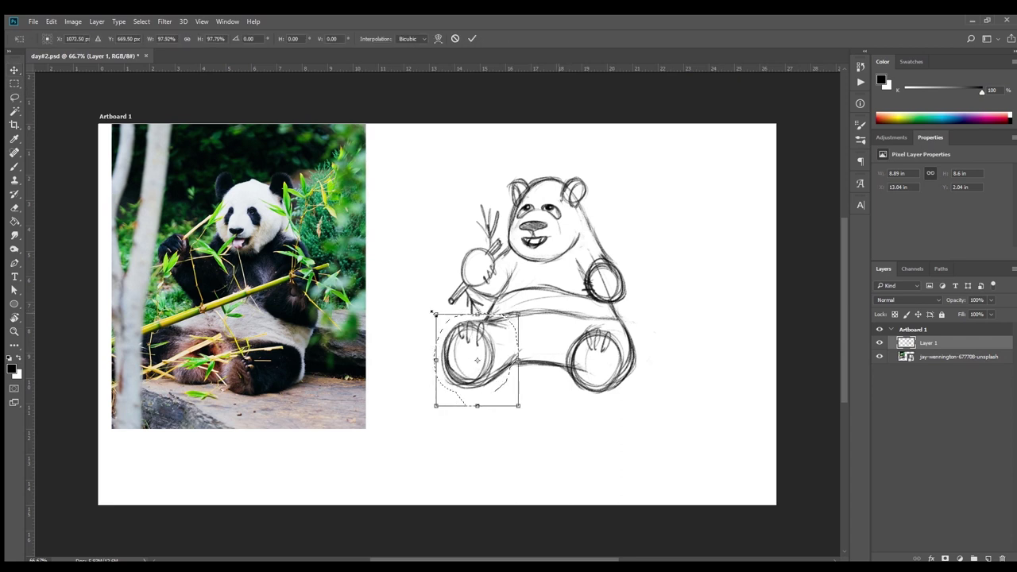
pyautogui.press('Return')
pyautogui.hotkey('ctrl', 'd')
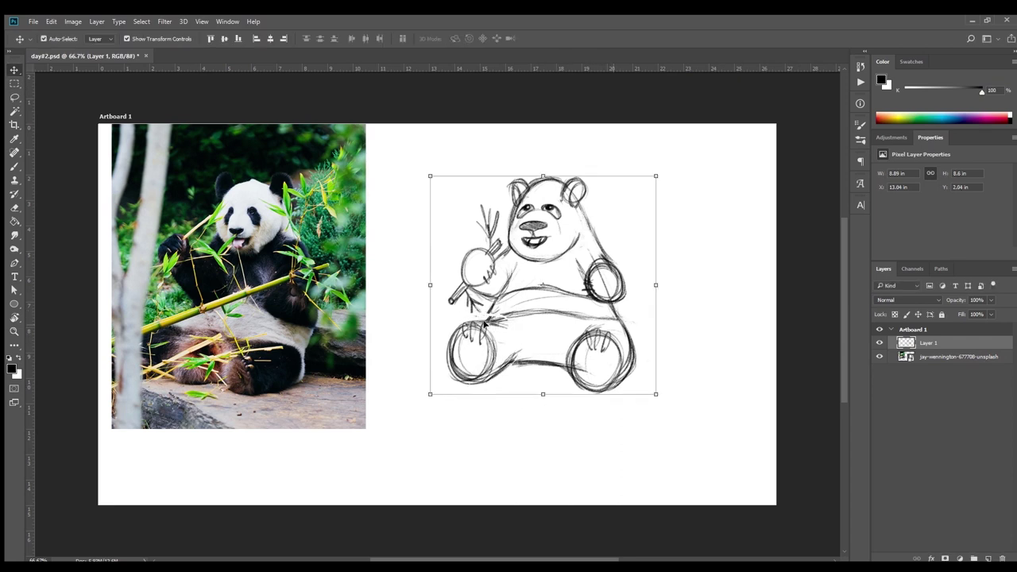
# Darken the left body outline.
pyautogui.press('b')
pyautogui.moveTo(497, 296); pyautogui.dragTo(490, 321)
pyautogui.moveTo(513, 274); pyautogui.dragTo(500, 349)
pyautogui.moveTo(502, 298); pyautogui.dragTo(500, 352)
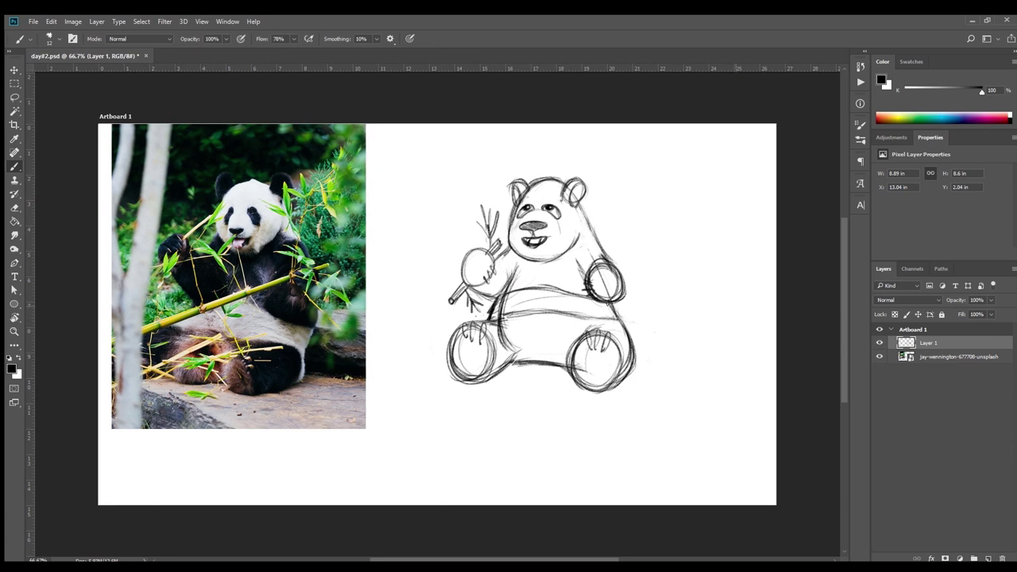
# Lighten stray marks along the right leg and redraw its outline.
pyautogui.press('e')
pyautogui.moveTo(631, 355); pyautogui.dragTo(628, 388)
pyautogui.press('b')
pyautogui.moveTo(622, 320)
pyautogui.mouseDown()
pyautogui.moveTo(625, 378)
pyautogui.moveTo(621, 337)
pyautogui.moveTo(604, 394)
pyautogui.moveTo(614, 391)
pyautogui.moveTo(571, 391)
pyautogui.mouseUp()
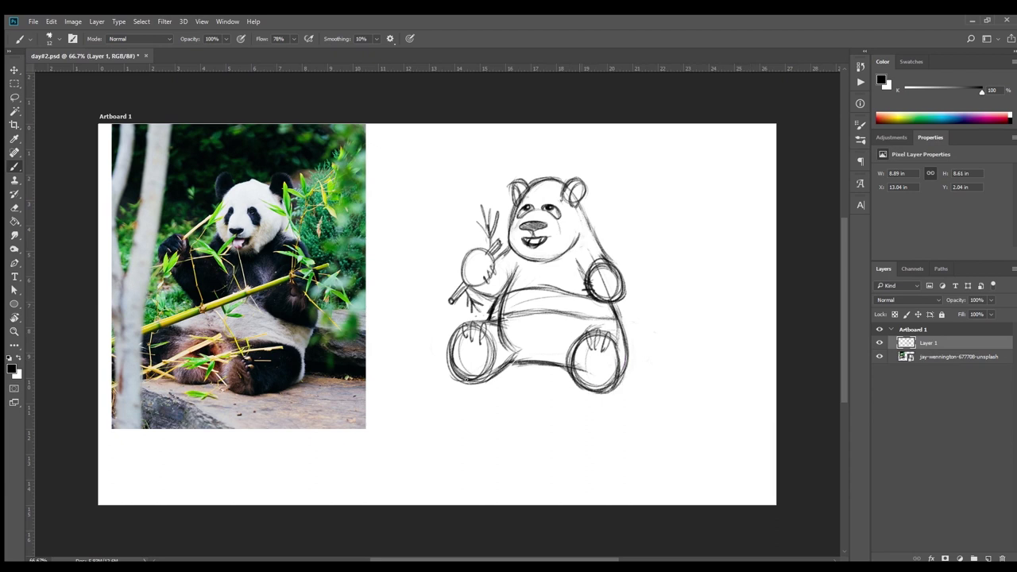
# Clean up around the mouth, darken the mouth, chest and belly lines, and stroke the left leg.
pyautogui.press('e')
pyautogui.moveTo(531, 240); pyautogui.dragTo(528, 249)
pyautogui.press('b')
pyautogui.moveTo(535, 241)
pyautogui.mouseDown()
pyautogui.moveTo(537, 250)
pyautogui.moveTo(542, 234)
pyautogui.mouseUp()
pyautogui.moveTo(472, 297)
pyautogui.mouseDown()
pyautogui.moveTo(505, 290)
pyautogui.moveTo(622, 327)
pyautogui.moveTo(616, 315)
pyautogui.moveTo(500, 317)
pyautogui.moveTo(512, 349)
pyautogui.moveTo(502, 304)
pyautogui.moveTo(502, 318)
pyautogui.mouseUp()
pyautogui.press('e')
pyautogui.press('b')
pyautogui.moveTo(502, 361)
pyautogui.mouseDown()
pyautogui.moveTo(526, 350)
pyautogui.moveTo(497, 325)
pyautogui.mouseUp()
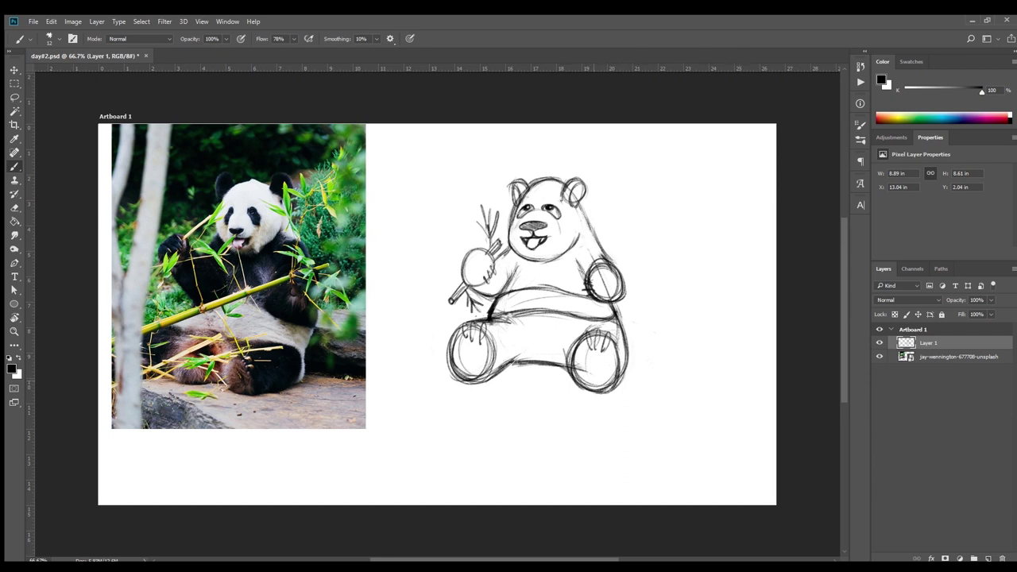
# Move the whole sketch slightly right and down.
pyautogui.press('v')
pyautogui.moveTo(601, 287); pyautogui.dragTo(616, 294)
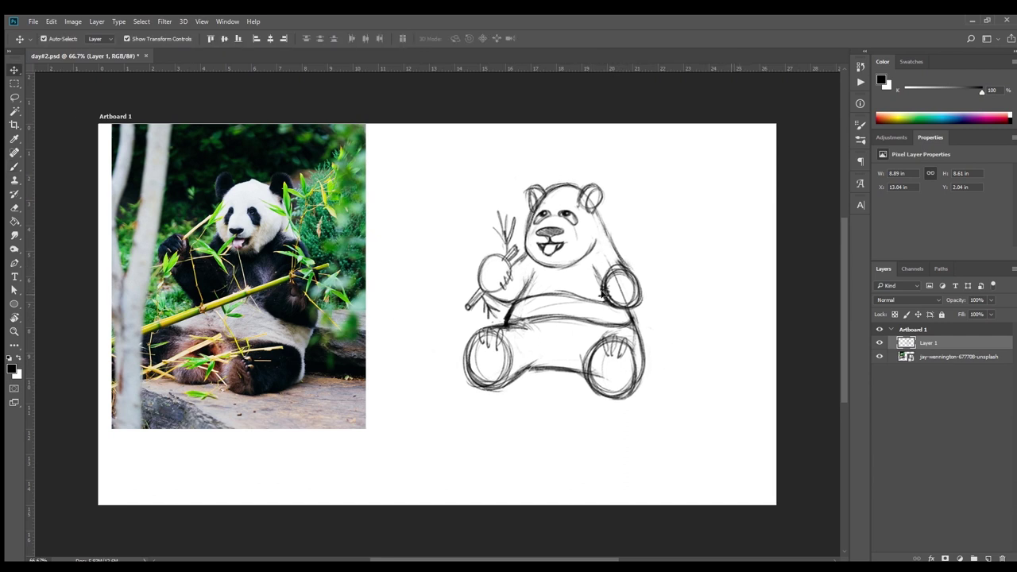
pyautogui.click(395, 281)
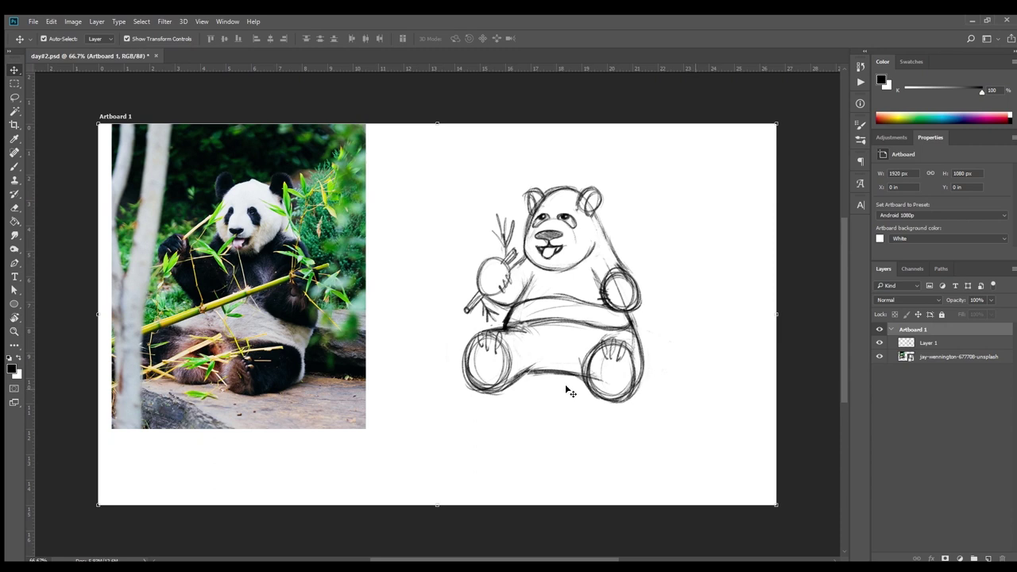
# Lasso the mouth and shrink it to about 68–71%.
pyautogui.press('l')
pyautogui.moveTo(560, 262)
pyautogui.mouseDown()
pyautogui.moveTo(529, 250)
pyautogui.moveTo(556, 261)
pyautogui.moveTo(552, 249)
pyautogui.moveTo(564, 241)
pyautogui.mouseUp()
pyautogui.press('v')
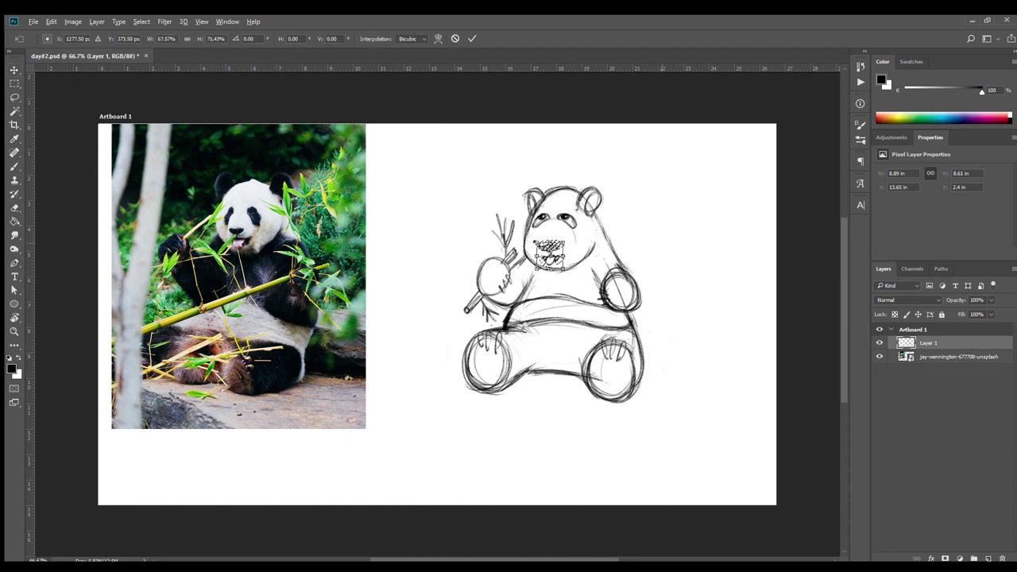
pyautogui.press('Return')
pyautogui.hotkey('ctrl', 'd')
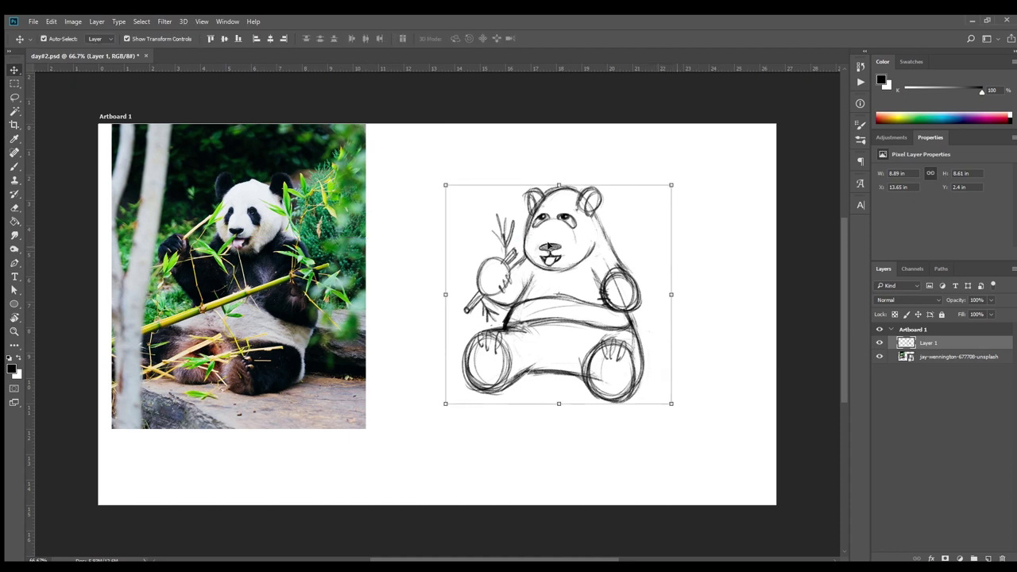
pyautogui.press('b')
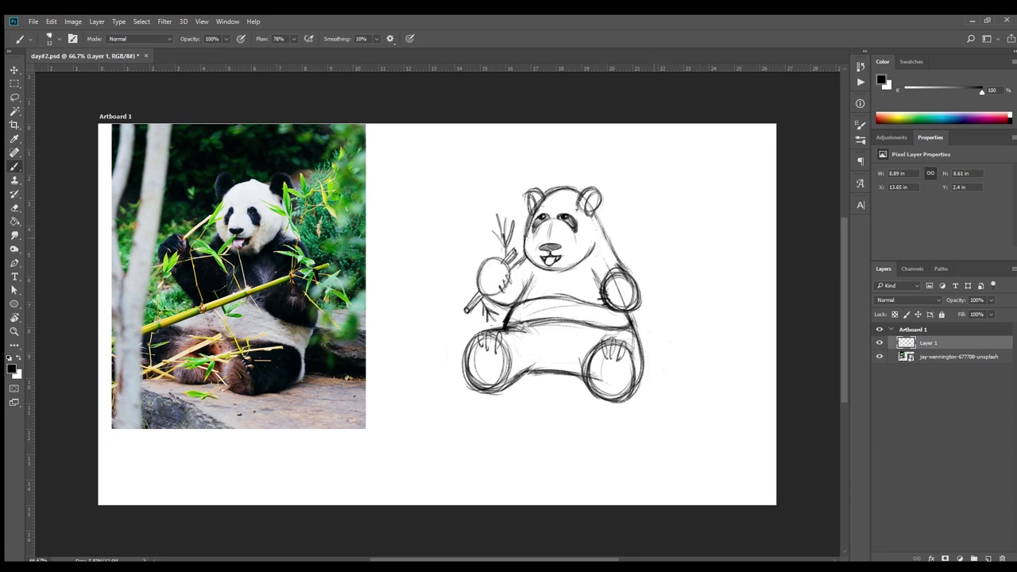
# Darken the lower face and rework the ear strokes and outlines.
pyautogui.moveTo(572, 270); pyautogui.dragTo(525, 243)
pyautogui.press('e')
pyautogui.moveTo(537, 199)
pyautogui.mouseDown()
pyautogui.moveTo(584, 206)
pyautogui.moveTo(596, 191)
pyautogui.moveTo(596, 215)
pyautogui.moveTo(614, 208)
pyautogui.moveTo(612, 224)
pyautogui.moveTo(517, 200)
pyautogui.moveTo(517, 183)
pyautogui.moveTo(605, 191)
pyautogui.moveTo(608, 218)
pyautogui.mouseUp()
pyautogui.press('b')
pyautogui.moveTo(600, 183)
pyautogui.mouseDown()
pyautogui.moveTo(588, 215)
pyautogui.moveTo(583, 193)
pyautogui.mouseUp()
pyautogui.press('e')
pyautogui.press('b')
pyautogui.moveTo(523, 212)
pyautogui.mouseDown()
pyautogui.moveTo(548, 189)
pyautogui.moveTo(529, 238)
pyautogui.mouseUp()
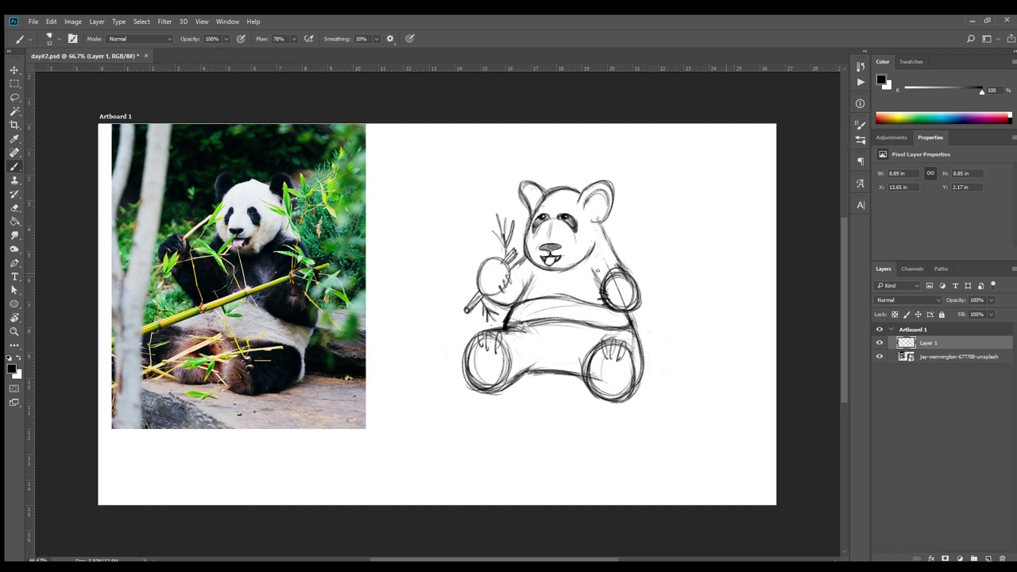
# Hatch-shade the chest, right foot and belly, darken the right arm, and add toe pads to both feet.
pyautogui.moveTo(594, 243)
pyautogui.mouseDown()
pyautogui.moveTo(605, 266)
pyautogui.moveTo(571, 291)
pyautogui.moveTo(540, 281)
pyautogui.moveTo(528, 262)
pyautogui.moveTo(505, 298)
pyautogui.moveTo(490, 275)
pyautogui.mouseUp()
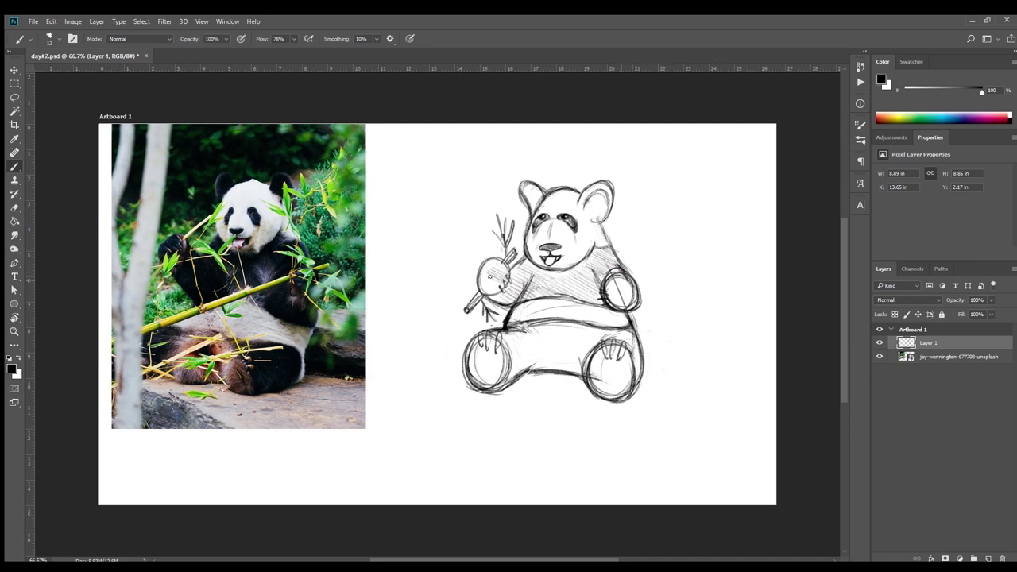
pyautogui.moveTo(618, 276); pyautogui.dragTo(624, 306)
pyautogui.press('e')
pyautogui.press('b')
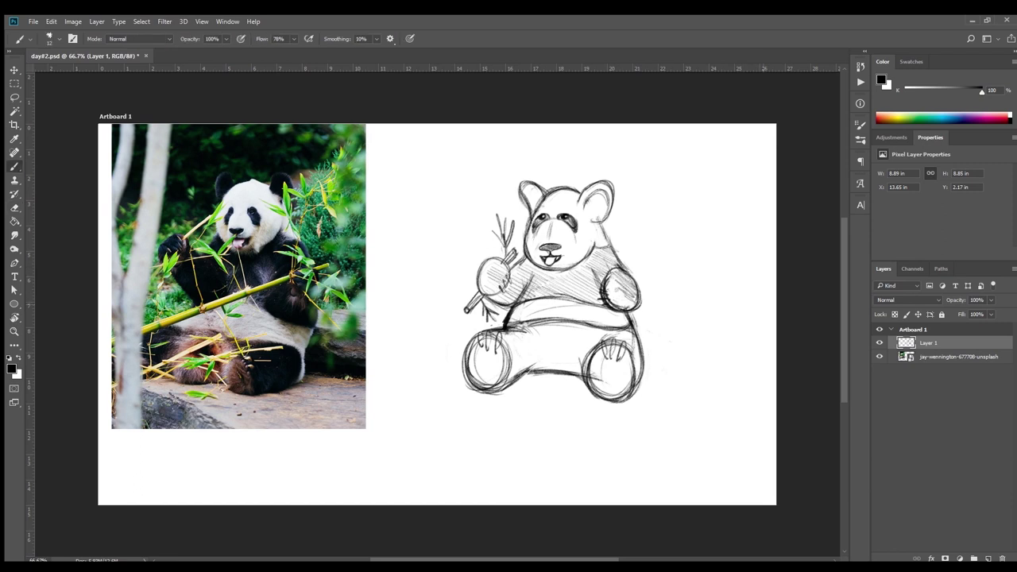
pyautogui.moveTo(615, 345)
pyautogui.mouseDown()
pyautogui.moveTo(603, 382)
pyautogui.moveTo(611, 367)
pyautogui.moveTo(618, 386)
pyautogui.moveTo(623, 370)
pyautogui.mouseUp()
pyautogui.moveTo(604, 361); pyautogui.dragTo(609, 389)
pyautogui.moveTo(476, 365); pyautogui.dragTo(491, 378)
pyautogui.moveTo(473, 353)
pyautogui.mouseDown()
pyautogui.moveTo(502, 354)
pyautogui.moveTo(499, 386)
pyautogui.mouseUp()
pyautogui.moveTo(636, 332); pyautogui.dragTo(613, 360)
pyautogui.moveTo(615, 326); pyautogui.dragTo(537, 371)
pyautogui.moveTo(549, 332); pyautogui.dragTo(518, 370)
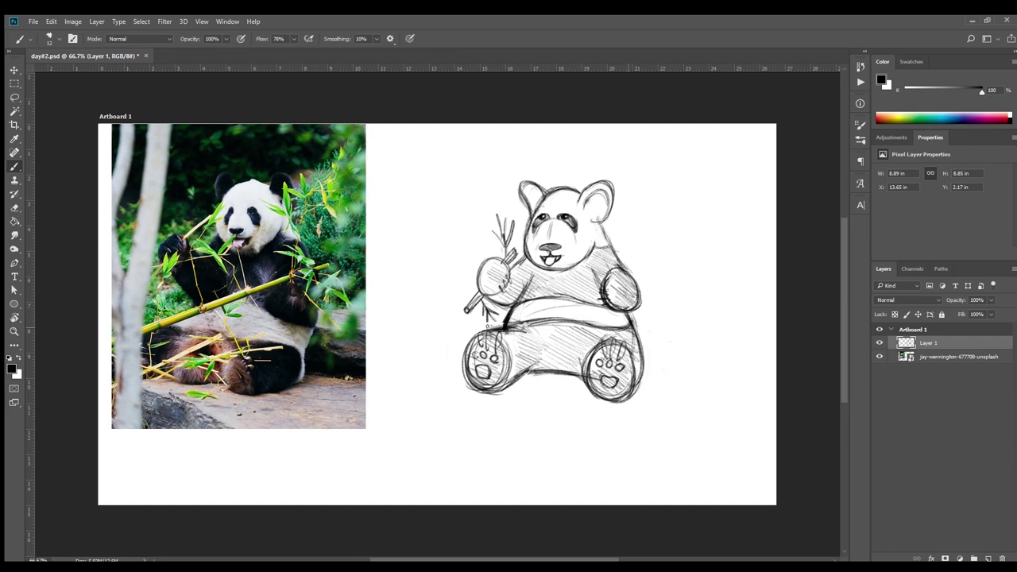
# Add an inner-ear curve to the right ear and erase the old dark eye patches.
pyautogui.moveTo(603, 188)
pyautogui.mouseDown()
pyautogui.moveTo(609, 204)
pyautogui.moveTo(525, 198)
pyautogui.moveTo(526, 214)
pyautogui.mouseUp()
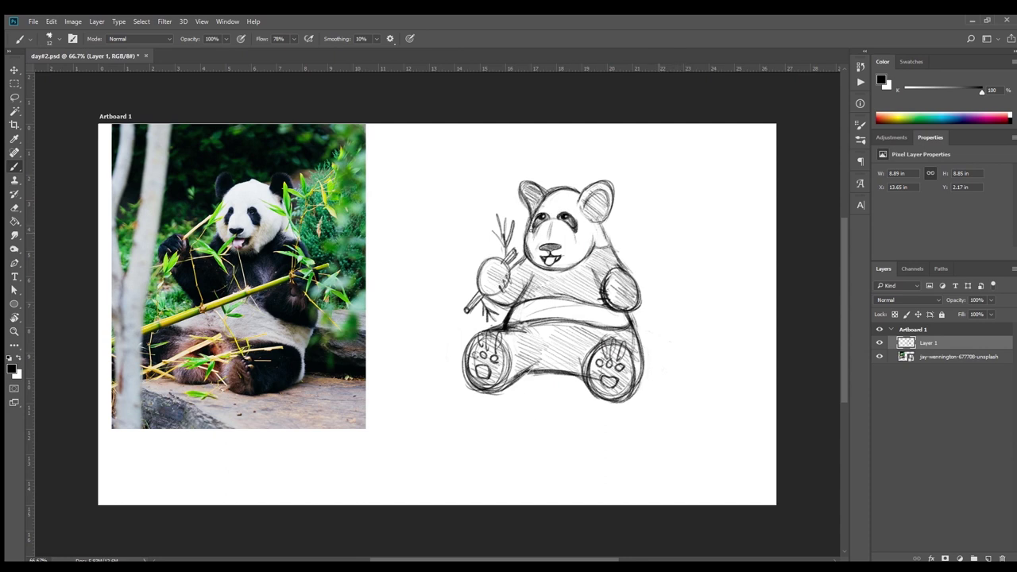
pyautogui.press('e')
pyautogui.moveTo(567, 213)
pyautogui.mouseDown()
pyautogui.moveTo(569, 232)
pyautogui.moveTo(539, 220)
pyautogui.moveTo(561, 205)
pyautogui.moveTo(571, 234)
pyautogui.moveTo(537, 205)
pyautogui.moveTo(572, 232)
pyautogui.moveTo(541, 216)
pyautogui.moveTo(527, 260)
pyautogui.mouseUp()
pyautogui.press('b')
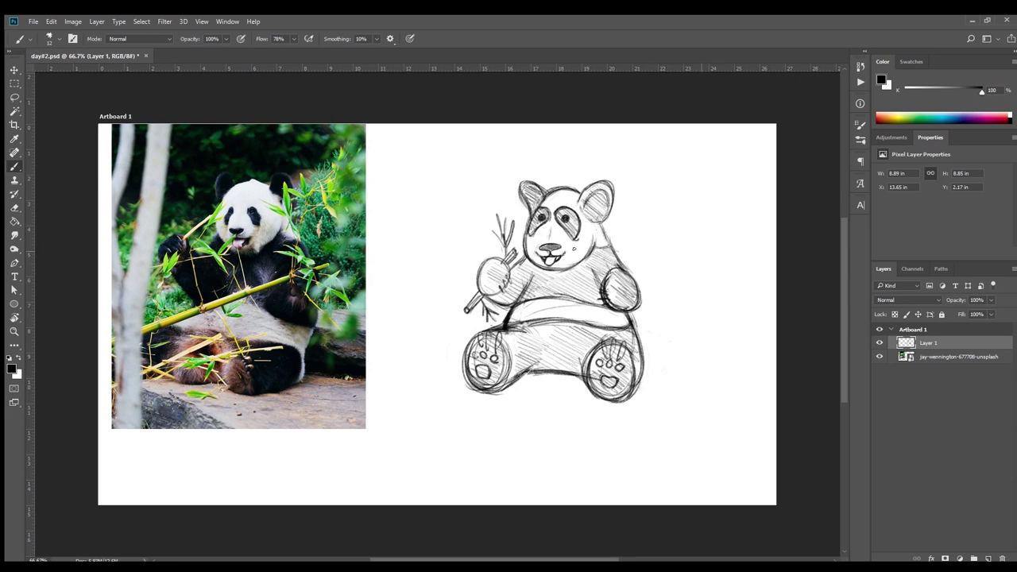
# Erase part of the panda's mouth and shift it using a lasso selection.
pyautogui.press('e')
pyautogui.moveTo(537, 246)
pyautogui.mouseDown()
pyautogui.moveTo(561, 249)
pyautogui.moveTo(543, 248)
pyautogui.mouseUp()
pyautogui.press('m')
pyautogui.press('l')
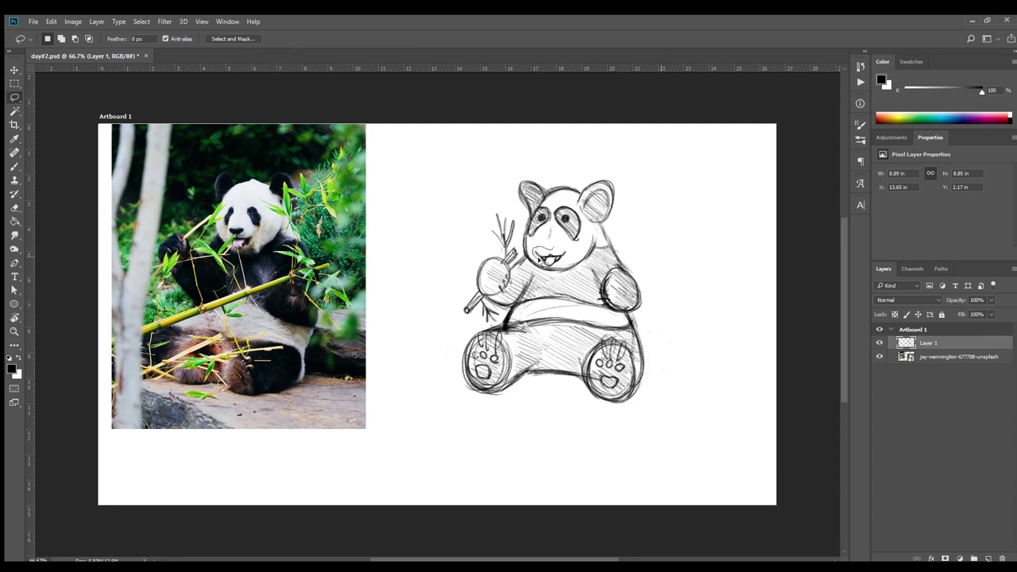
pyautogui.press('v')
pyautogui.hotkey('ctrl', 'd')
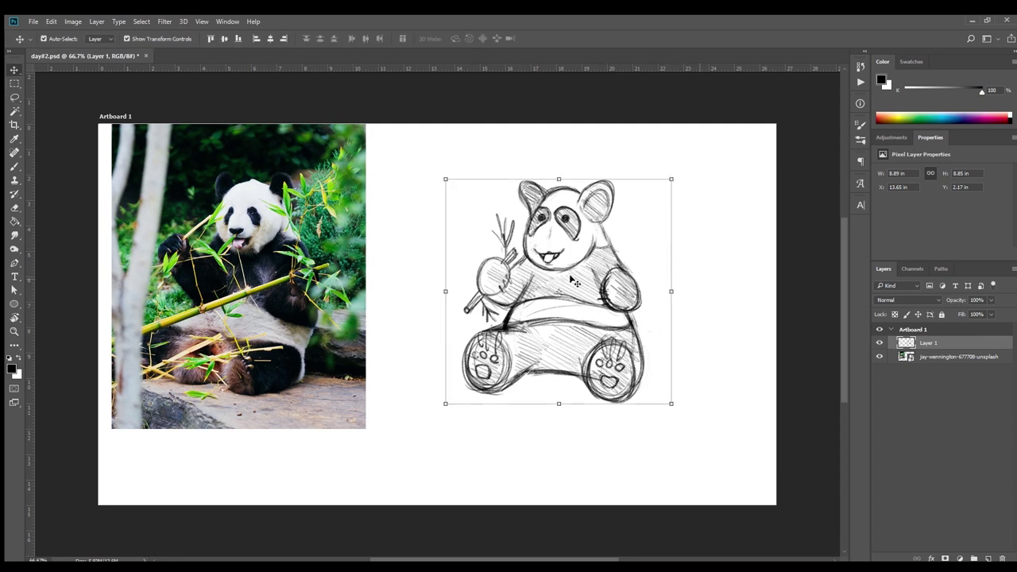
# Hatch the inner leg and lower belly between the legs, redrawing one stroke.
pyautogui.press('b')
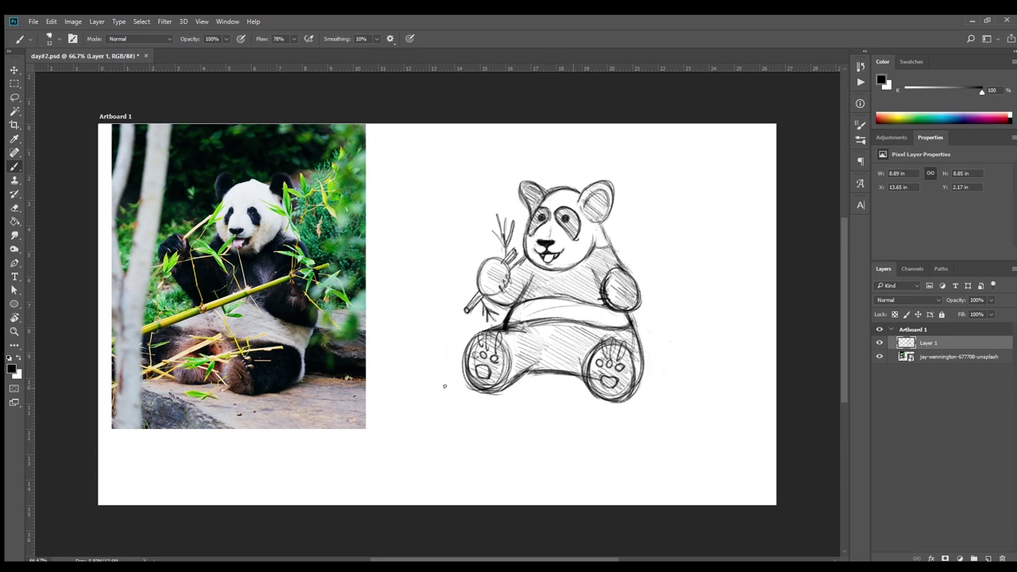
pyautogui.moveTo(509, 320)
pyautogui.mouseDown()
pyautogui.moveTo(518, 356)
pyautogui.moveTo(540, 375)
pyautogui.mouseUp()
pyautogui.moveTo(499, 337)
pyautogui.mouseDown()
pyautogui.moveTo(505, 378)
pyautogui.moveTo(585, 370)
pyautogui.mouseUp()
pyautogui.moveTo(524, 377)
pyautogui.mouseDown()
pyautogui.moveTo(586, 362)
pyautogui.moveTo(516, 362)
pyautogui.moveTo(569, 375)
pyautogui.mouseUp()
pyautogui.press('e')
pyautogui.press('b')
pyautogui.moveTo(506, 360); pyautogui.dragTo(570, 372)
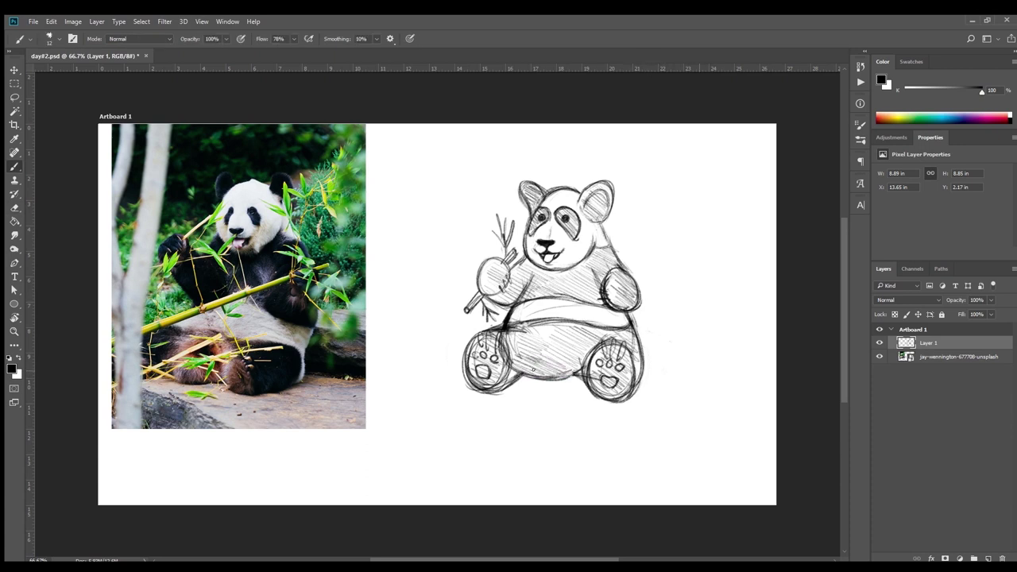
# Add darker shading on the belly's right side, the chest and the right shoulder.
pyautogui.moveTo(614, 344); pyautogui.dragTo(605, 322)
pyautogui.moveTo(533, 279); pyautogui.dragTo(516, 306)
pyautogui.moveTo(582, 304); pyautogui.dragTo(519, 304)
pyautogui.moveTo(621, 250)
pyautogui.mouseDown()
pyautogui.moveTo(599, 271)
pyautogui.moveTo(489, 303)
pyautogui.mouseUp()
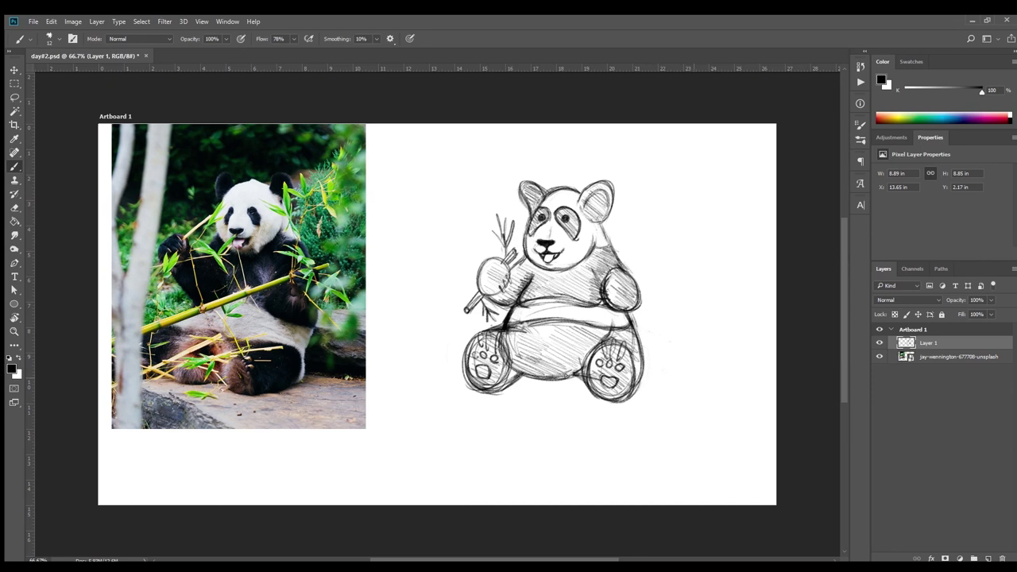
# Sketch two bamboo stalks right of the ear and above the head, with leaves at their tops.
pyautogui.moveTo(617, 255)
pyautogui.mouseDown()
pyautogui.moveTo(633, 188)
pyautogui.moveTo(620, 267)
pyautogui.mouseUp()
pyautogui.moveTo(634, 194)
pyautogui.mouseDown()
pyautogui.moveTo(623, 246)
pyautogui.moveTo(632, 272)
pyautogui.mouseUp()
pyautogui.moveTo(645, 237); pyautogui.dragTo(632, 278)
pyautogui.moveTo(590, 157); pyautogui.dragTo(594, 181)
pyautogui.moveTo(612, 216); pyautogui.dragTo(605, 248)
pyautogui.moveTo(631, 185); pyautogui.dragTo(643, 152)
pyautogui.moveTo(638, 196)
pyautogui.mouseDown()
pyautogui.moveTo(656, 205)
pyautogui.moveTo(664, 188)
pyautogui.moveTo(677, 213)
pyautogui.moveTo(672, 188)
pyautogui.moveTo(618, 161)
pyautogui.moveTo(624, 154)
pyautogui.moveTo(600, 133)
pyautogui.moveTo(608, 137)
pyautogui.mouseUp()
pyautogui.moveTo(589, 176); pyautogui.dragTo(550, 149)
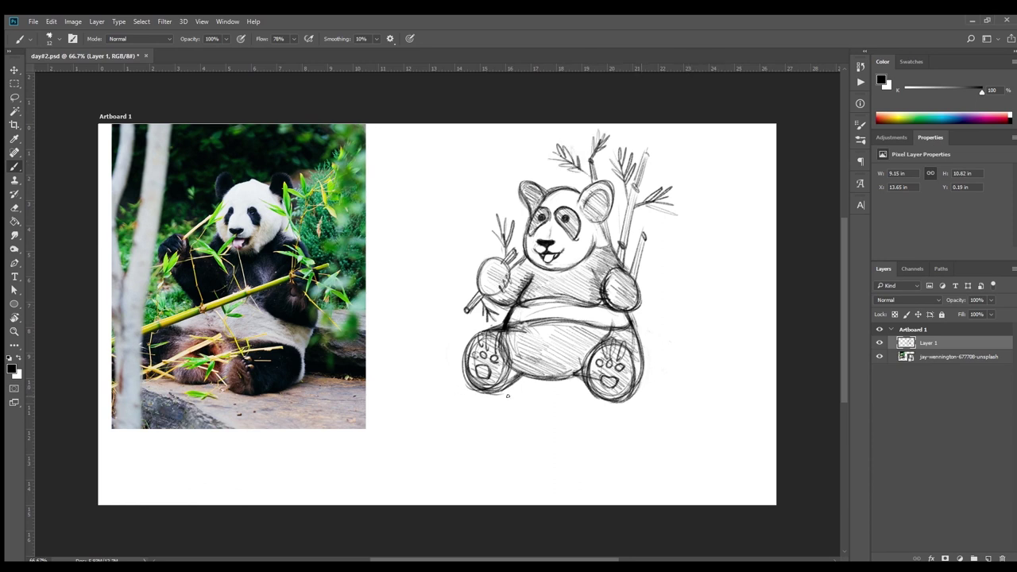
# Draw a leafy bamboo stick left of the foot, then nudge the sketch right and down.
pyautogui.moveTo(465, 364)
pyautogui.mouseDown()
pyautogui.moveTo(437, 366)
pyautogui.moveTo(442, 342)
pyautogui.moveTo(434, 347)
pyautogui.mouseUp()
pyautogui.moveTo(461, 376); pyautogui.dragTo(428, 389)
pyautogui.moveTo(438, 364); pyautogui.dragTo(421, 365)
pyautogui.press('v')
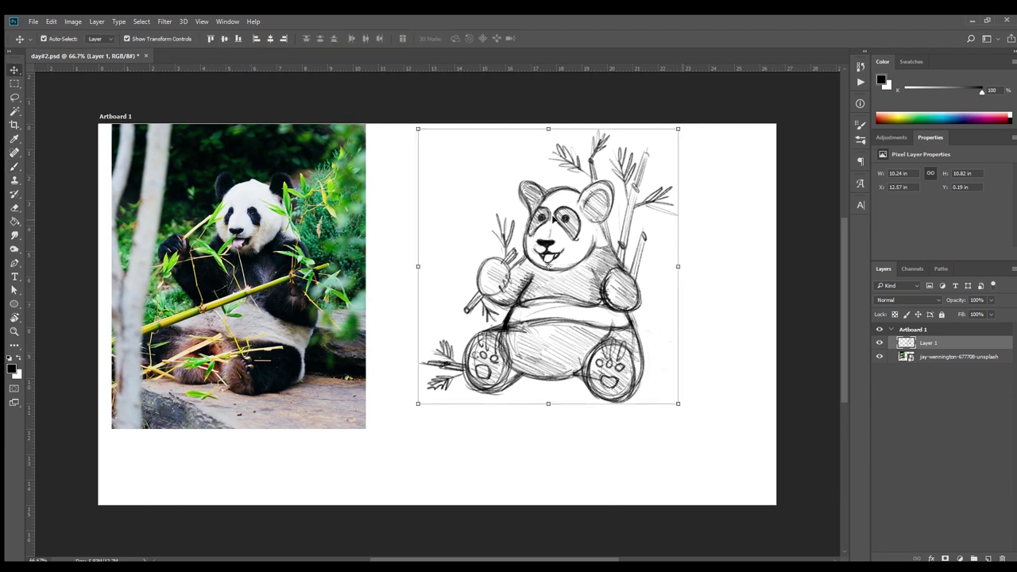
pyautogui.moveTo(570, 353); pyautogui.dragTo(574, 371)
# Erase and redraw darker rings around both eye patches and darken the head's left outline.
pyautogui.press('e')
pyautogui.moveTo(566, 235)
pyautogui.mouseDown()
pyautogui.moveTo(573, 238)
pyautogui.moveTo(548, 239)
pyautogui.moveTo(573, 240)
pyautogui.mouseUp()
pyautogui.press('b')
pyautogui.moveTo(540, 230)
pyautogui.mouseDown()
pyautogui.moveTo(548, 243)
pyautogui.moveTo(574, 243)
pyautogui.moveTo(548, 243)
pyautogui.mouseUp()
pyautogui.moveTo(564, 229)
pyautogui.mouseDown()
pyautogui.moveTo(572, 242)
pyautogui.moveTo(553, 243)
pyautogui.mouseUp()
pyautogui.moveTo(564, 235); pyautogui.dragTo(572, 243)
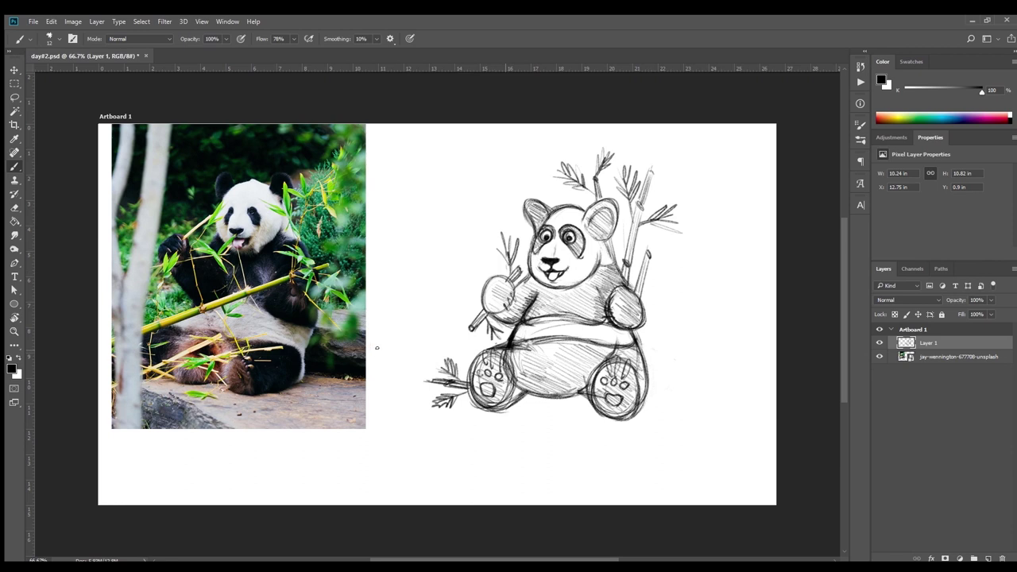
pyautogui.moveTo(548, 211)
pyautogui.mouseDown()
pyautogui.moveTo(530, 252)
pyautogui.moveTo(543, 205)
pyautogui.moveTo(526, 238)
pyautogui.moveTo(528, 200)
pyautogui.moveTo(529, 224)
pyautogui.mouseUp()
pyautogui.press('e')
pyautogui.press('b')
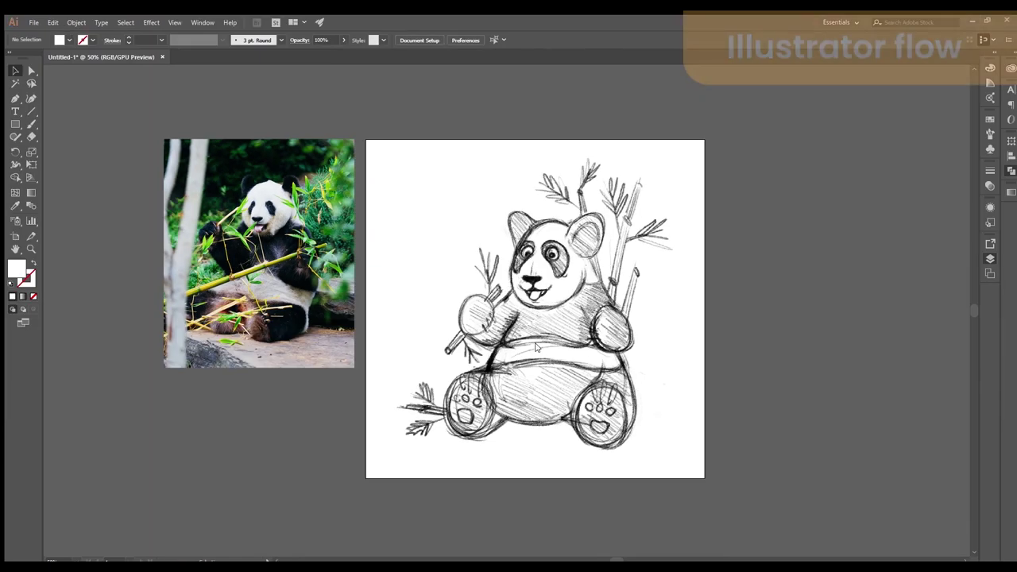
# Restore the deleted panda sketch and draw a triangle over the panda's body.
pyautogui.press('Delete')
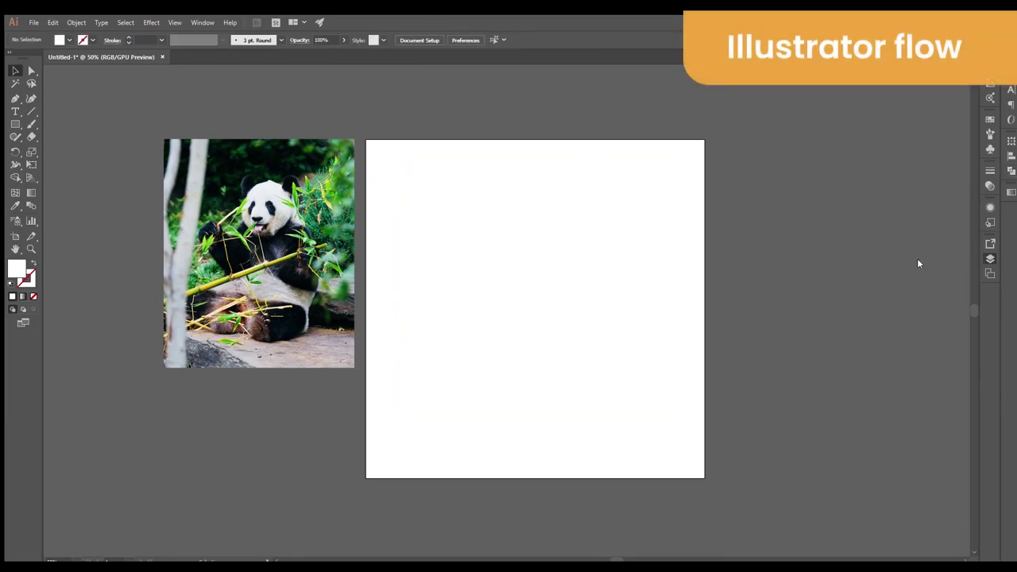
pyautogui.hotkey('ctrl', 'z')
pyautogui.click(870, 269)
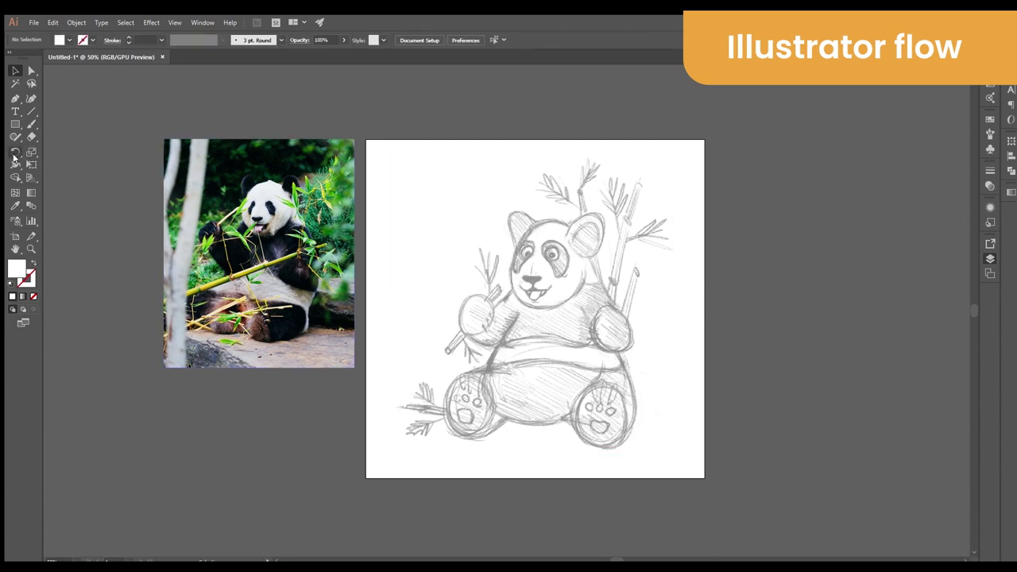
pyautogui.moveTo(15, 124); pyautogui.dragTo(42, 164)
pyautogui.moveTo(540, 295)
pyautogui.mouseDown()
pyautogui.moveTo(550, 286)
pyautogui.moveTo(572, 318)
pyautogui.mouseUp()
pyautogui.click(31, 71)
# Reshape the triangle into a translucent rounded body silhouette fitted to the sketch.
pyautogui.moveTo(449, 411)
pyautogui.mouseDown()
pyautogui.moveTo(480, 392)
pyautogui.moveTo(477, 405)
pyautogui.mouseUp()
pyautogui.moveTo(659, 410); pyautogui.dragTo(629, 420)
pyautogui.moveTo(554, 229); pyautogui.dragTo(554, 270)
pyautogui.moveTo(612, 401); pyautogui.dragTo(561, 386)
pyautogui.moveTo(497, 393); pyautogui.dragTo(522, 373)
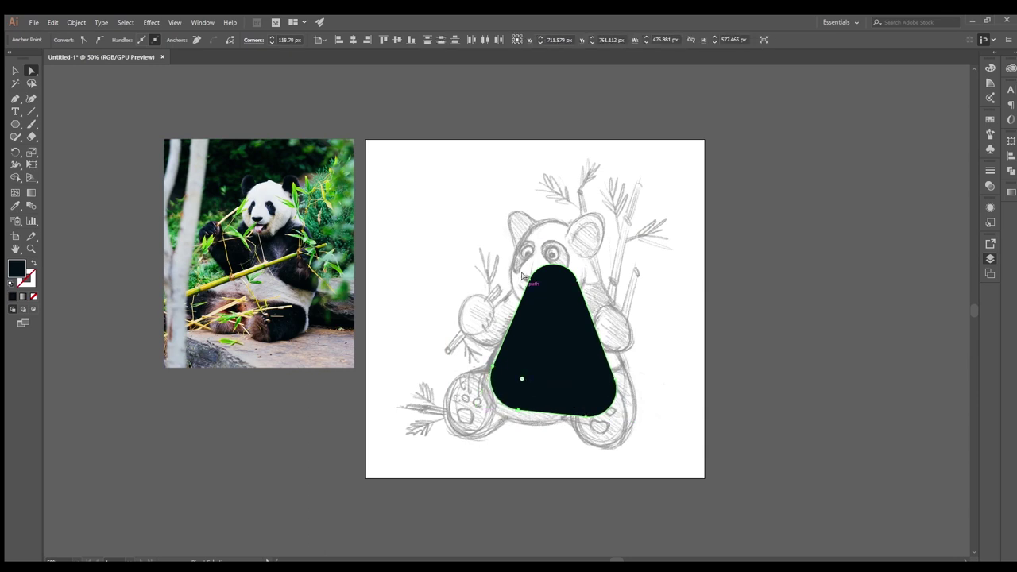
pyautogui.moveTo(554, 268); pyautogui.dragTo(553, 223)
pyautogui.moveTo(612, 409); pyautogui.dragTo(636, 428)
pyautogui.moveTo(532, 389); pyautogui.dragTo(508, 418)
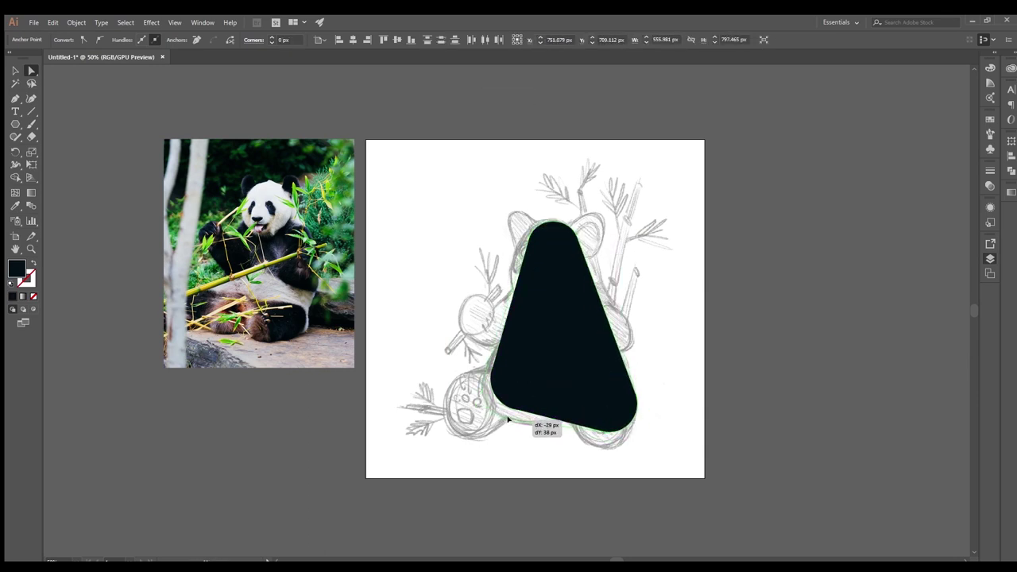
pyautogui.hotkey('ctrl', '+')
pyautogui.press('6')
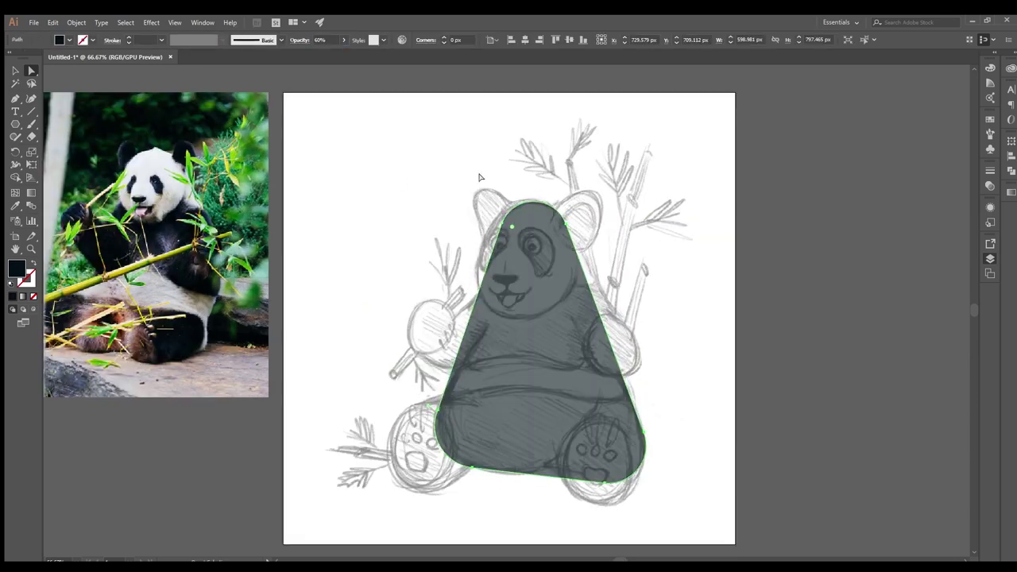
# Draw a circle over the head at 50% opacity and reshape it into an egg.
pyautogui.press('l')
pyautogui.moveTo(478, 193); pyautogui.dragTo(595, 309)
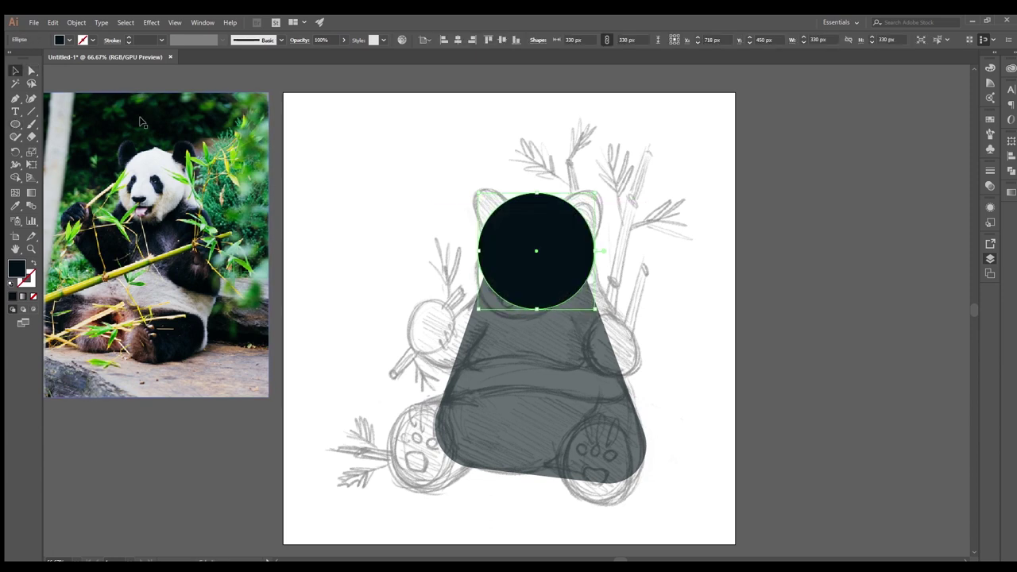
pyautogui.click(696, 306)
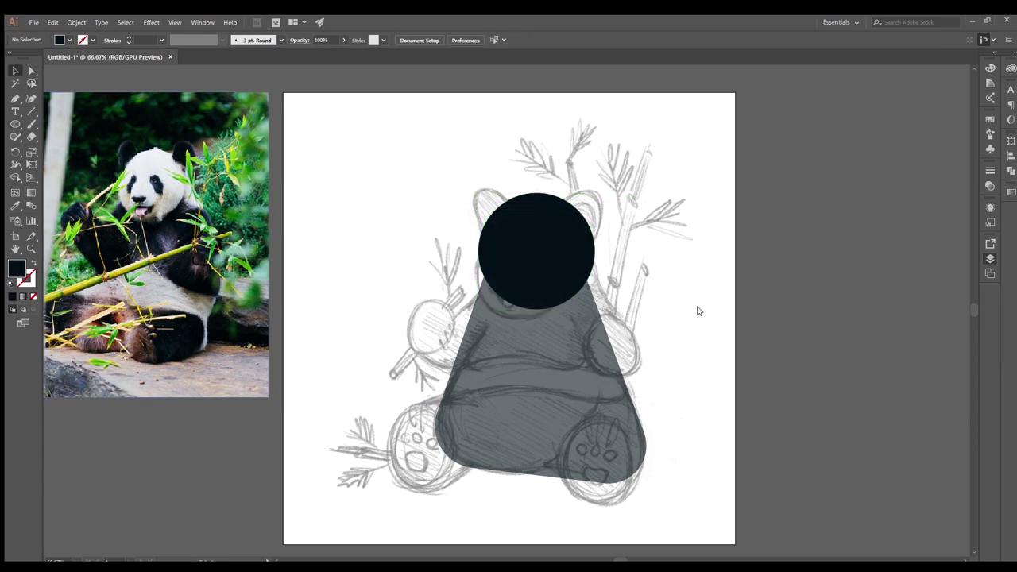
pyautogui.click(564, 262)
pyautogui.click(321, 40)
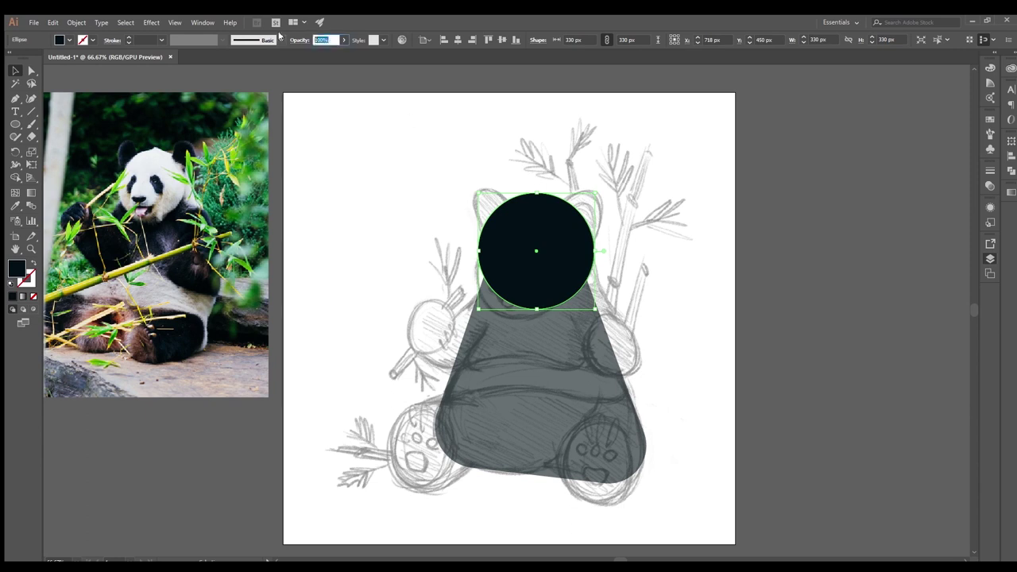
pyautogui.write('50')
pyautogui.press('Return')
pyautogui.press('a')
pyautogui.hotkey('ctrl', '+')
pyautogui.moveTo(512, 307); pyautogui.dragTo(486, 320)
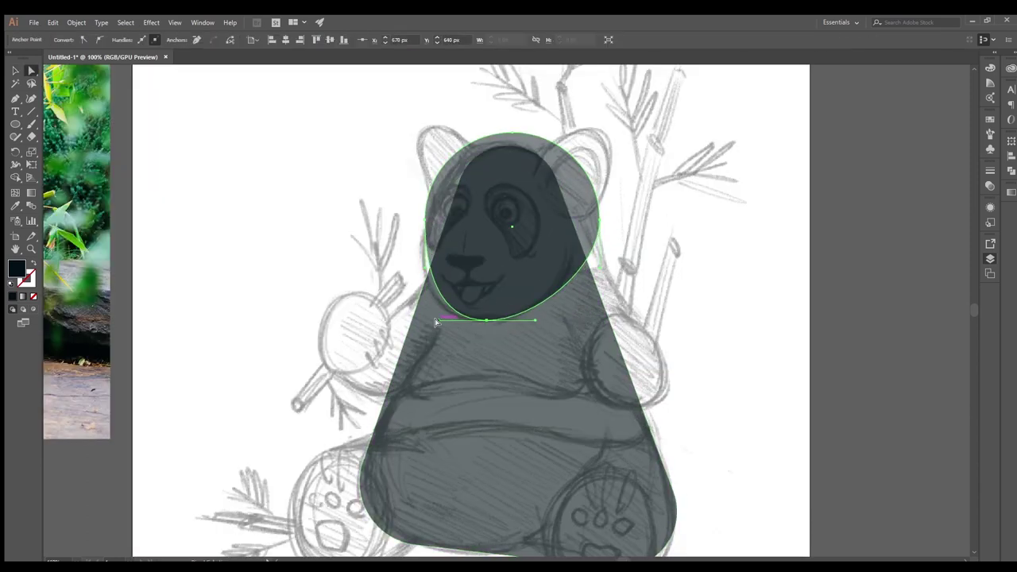
pyautogui.moveTo(424, 183); pyautogui.dragTo(427, 170)
# Merge the head shape into the body shape with Ctrl+8.
pyautogui.moveTo(594, 235); pyautogui.dragTo(564, 189)
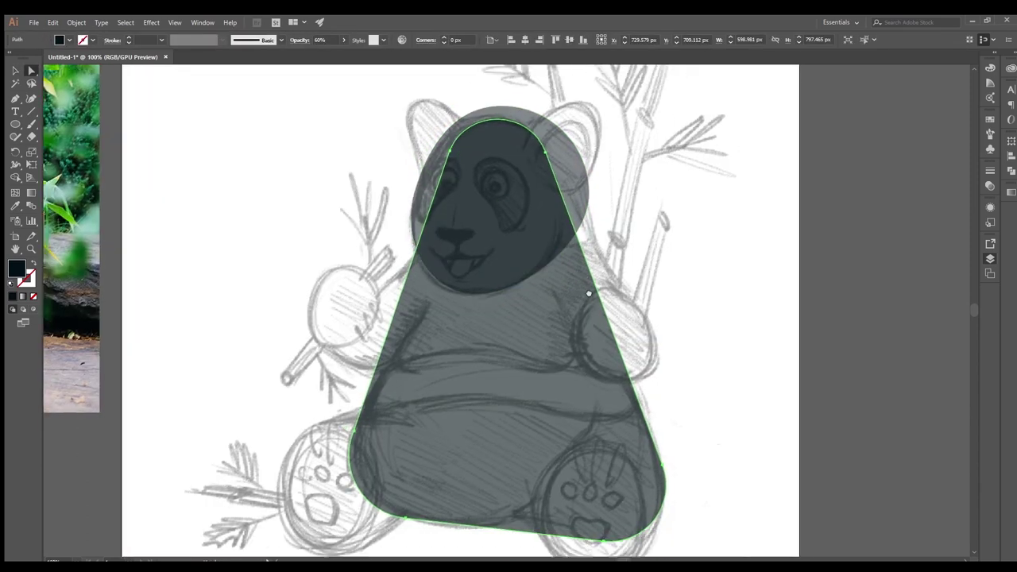
pyautogui.click(709, 304)
pyautogui.hotkey('ctrl', '-')
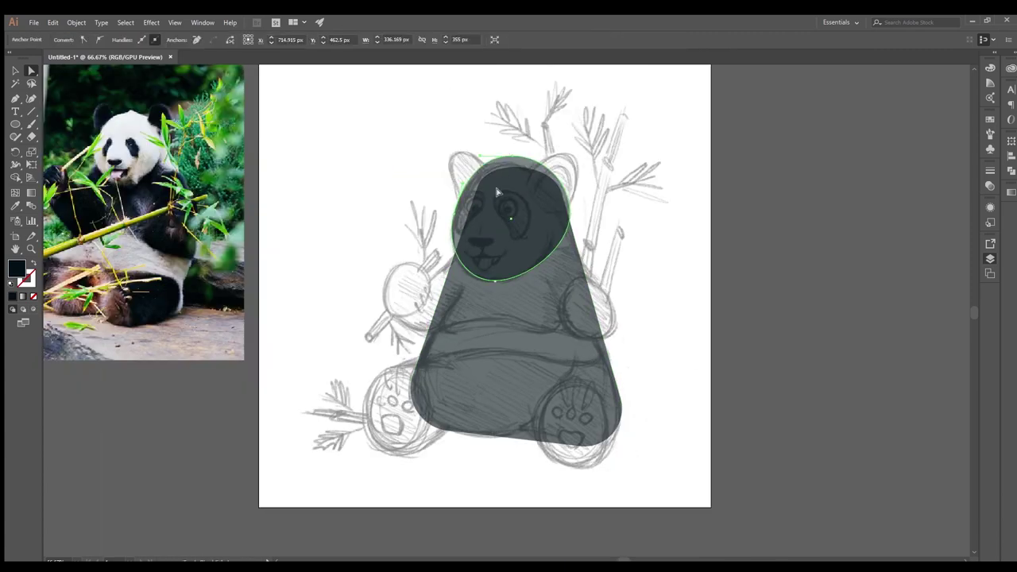
pyautogui.press('v')
pyautogui.click(520, 169)
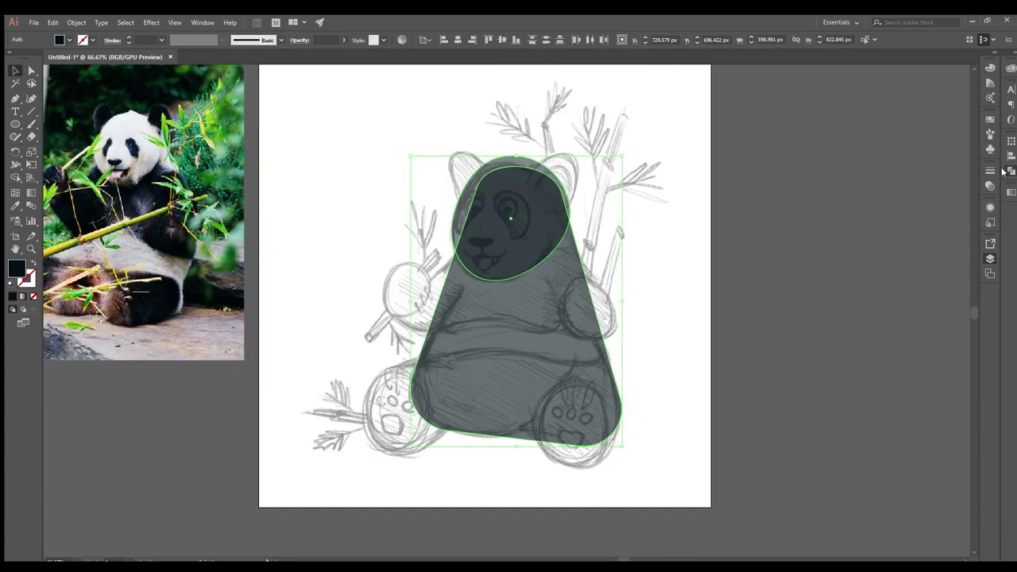
pyautogui.hotkey('ctrl', '8')
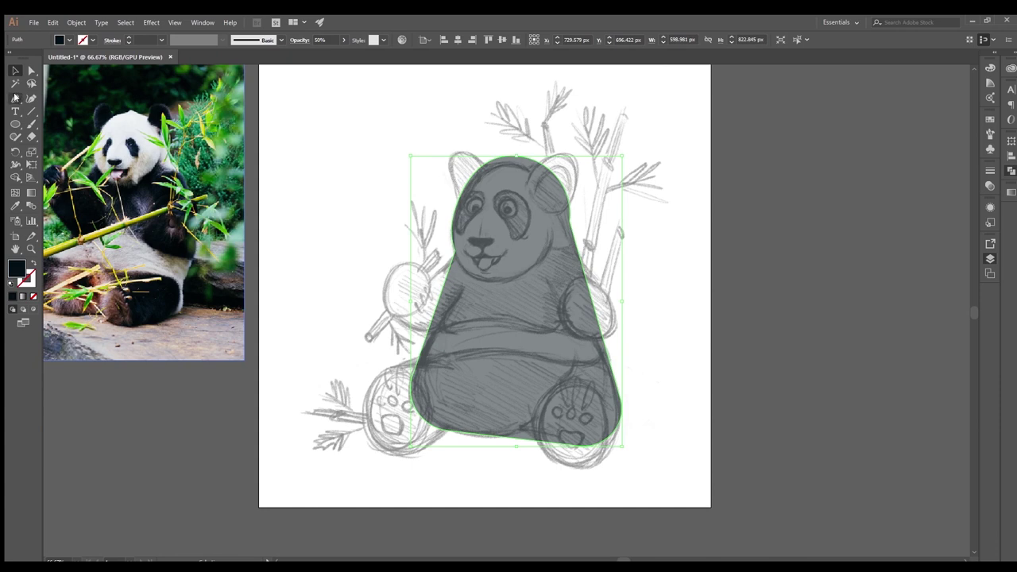
# Adjust anchors to form an indent at the left neck and a rounded dome over the head.
pyautogui.press('a')
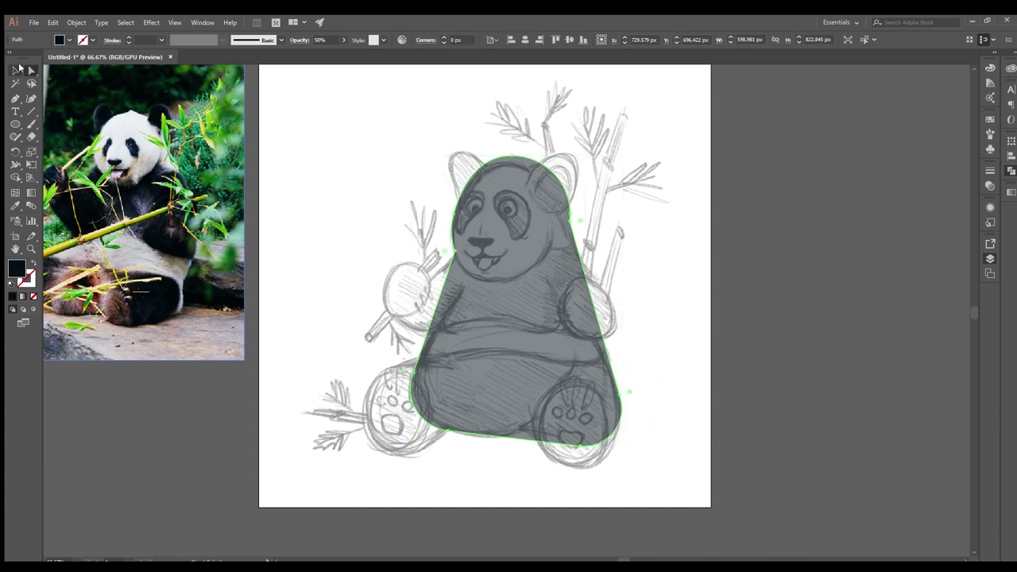
pyautogui.hotkey('ctrl', '+')
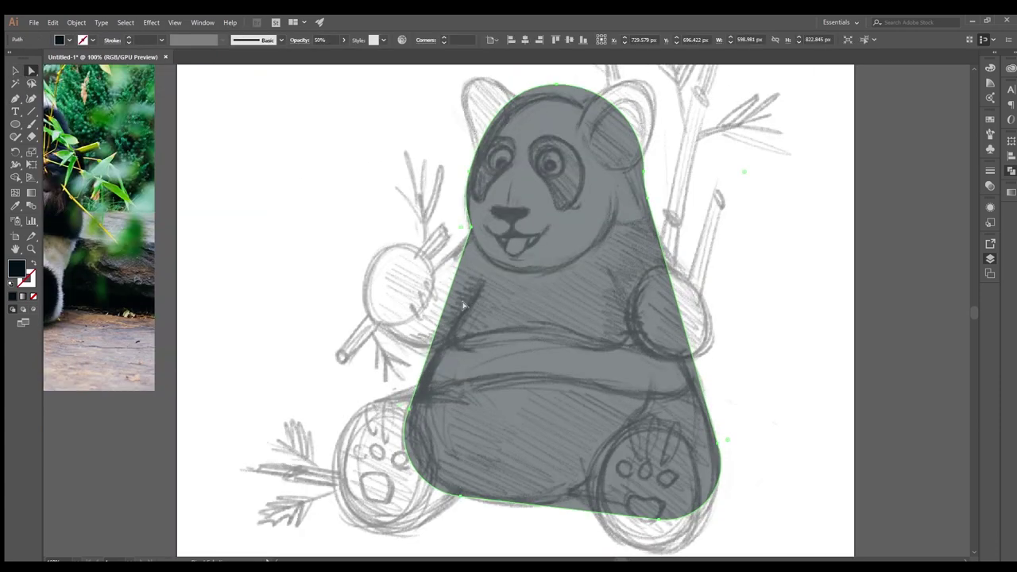
pyautogui.click(457, 262)
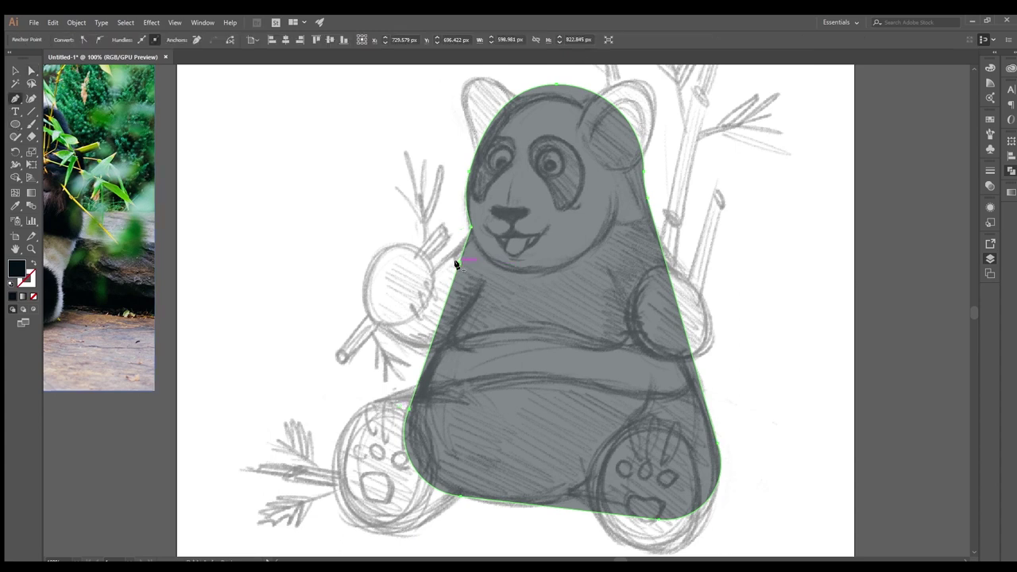
pyautogui.moveTo(437, 352)
pyautogui.mouseDown()
pyautogui.moveTo(427, 356)
pyautogui.moveTo(485, 404)
pyautogui.mouseUp()
pyautogui.hotkey('ctrl', '-')
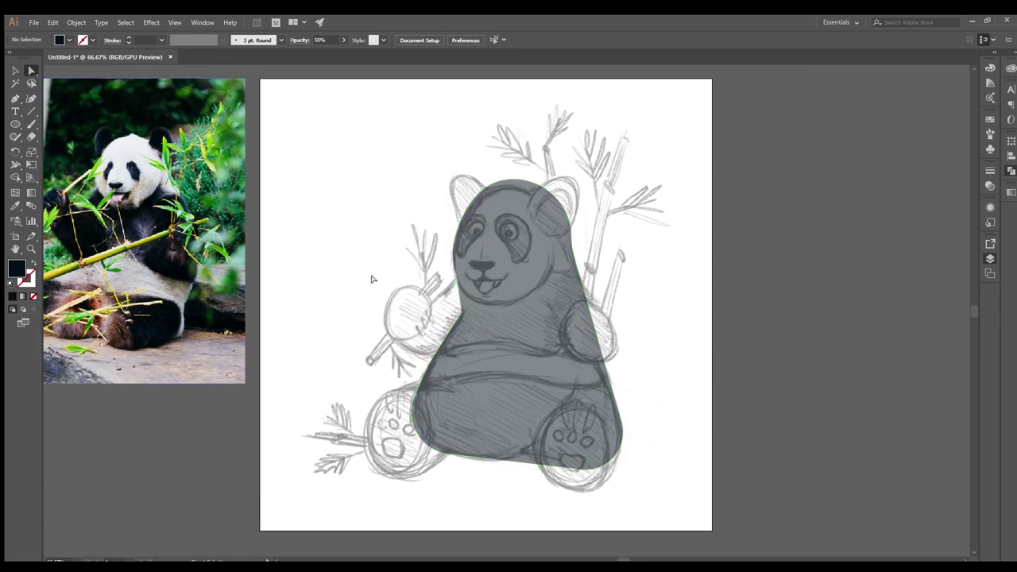
pyautogui.hotkey('ctrl', '+')
pyautogui.moveTo(496, 179); pyautogui.dragTo(535, 190)
pyautogui.moveTo(584, 259); pyautogui.dragTo(584, 266)
pyautogui.hotkey('ctrl', '+')
pyautogui.hotkey('ctrl', '-')
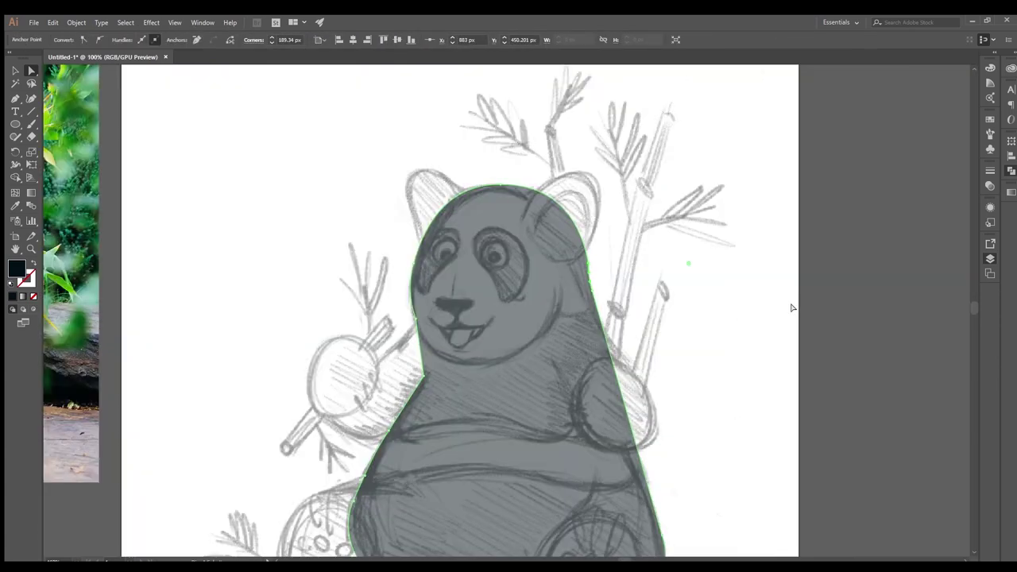
pyautogui.click(212, 159)
pyautogui.hotkey('ctrl', '-')
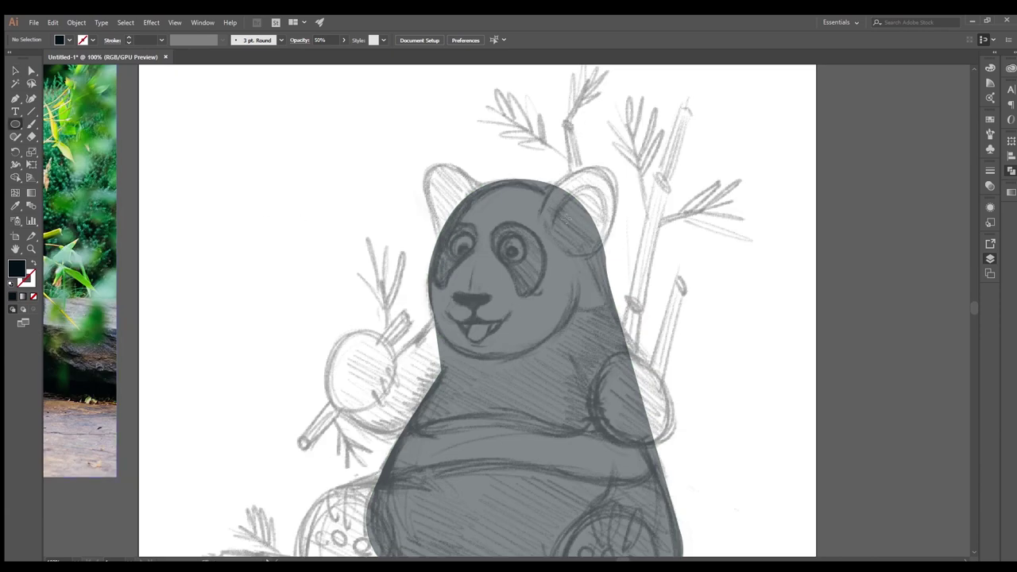
# Draw the right ear circle, pull its top into an ear shape, and make it semi-transparent.
pyautogui.moveTo(614, 255); pyautogui.dragTo(615, 257)
pyautogui.press('a')
pyautogui.moveTo(578, 179); pyautogui.dragTo(596, 168)
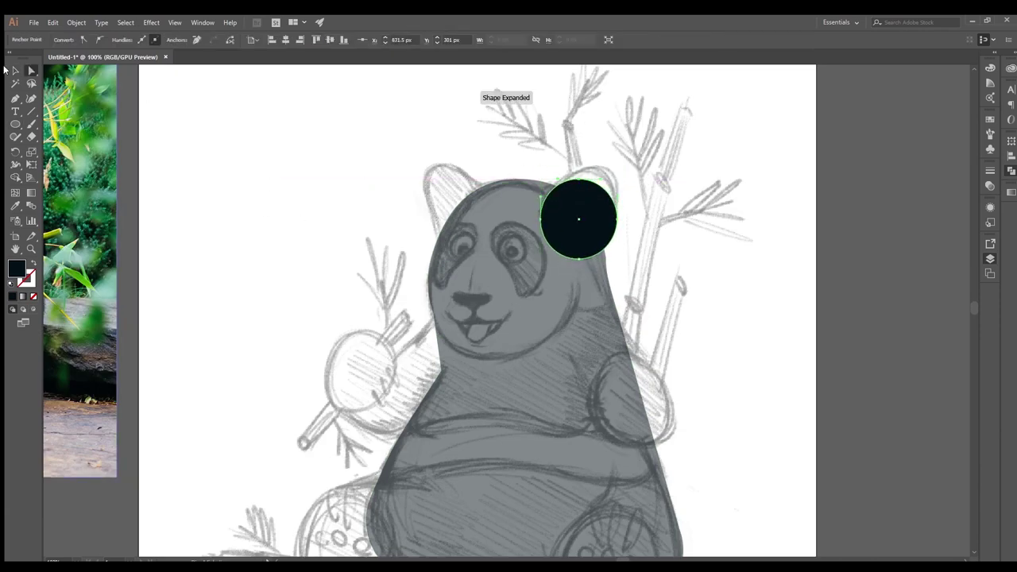
pyautogui.click(15, 70)
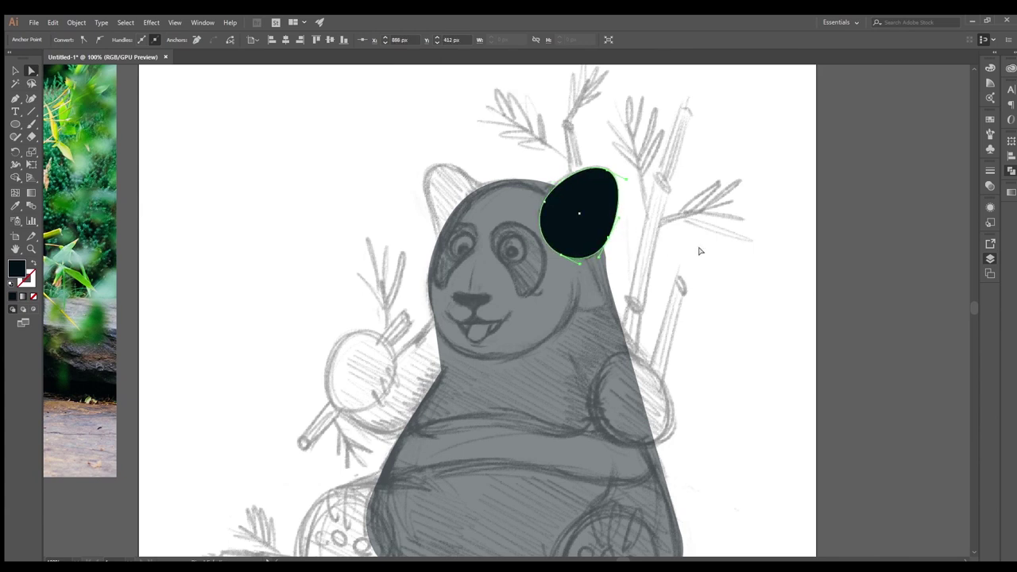
pyautogui.press('5')
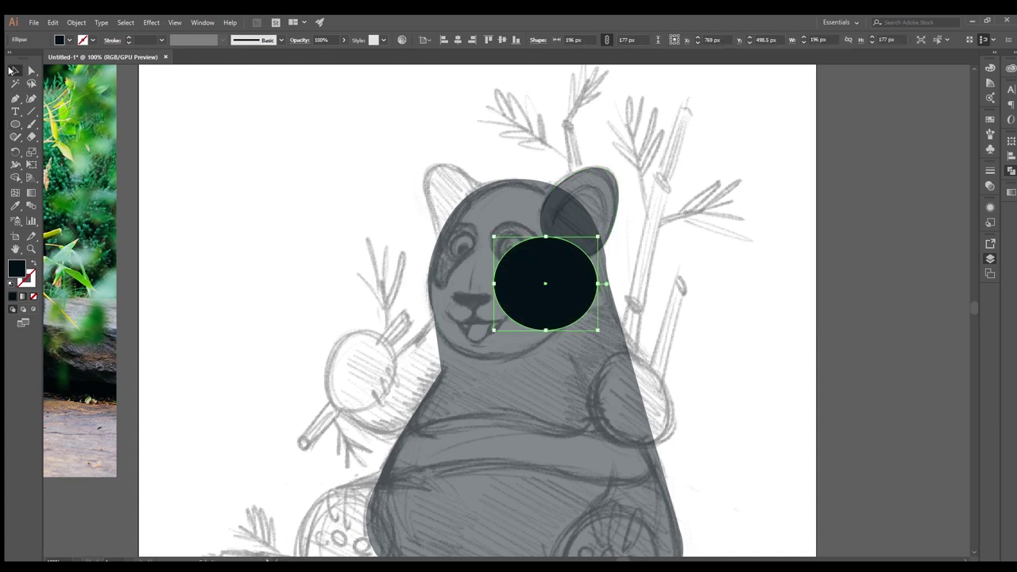
pyautogui.moveTo(599, 235); pyautogui.dragTo(578, 189)
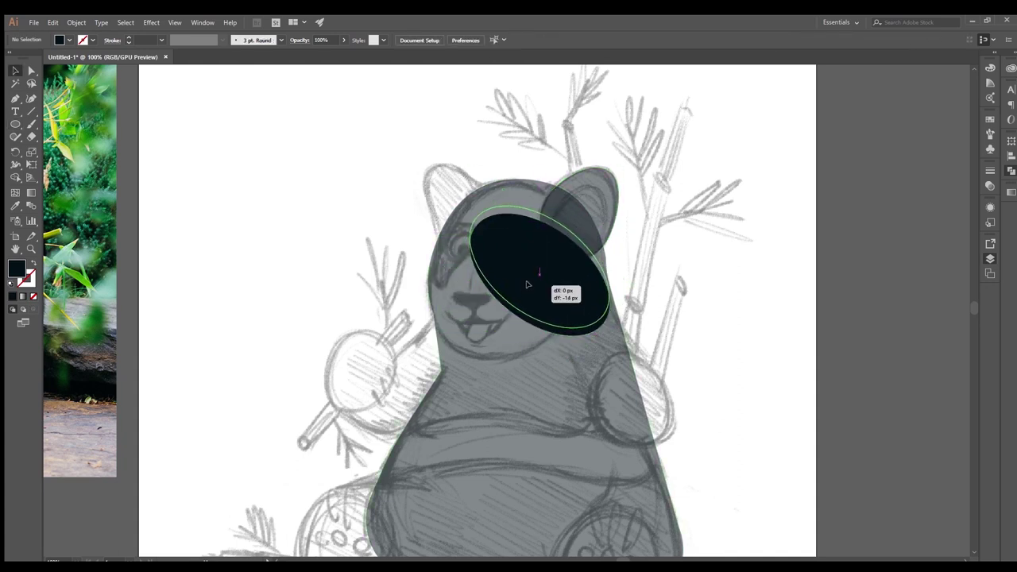
# Trace the left ear outline and draw a circle covering the head.
pyautogui.moveTo(464, 216); pyautogui.dragTo(441, 273)
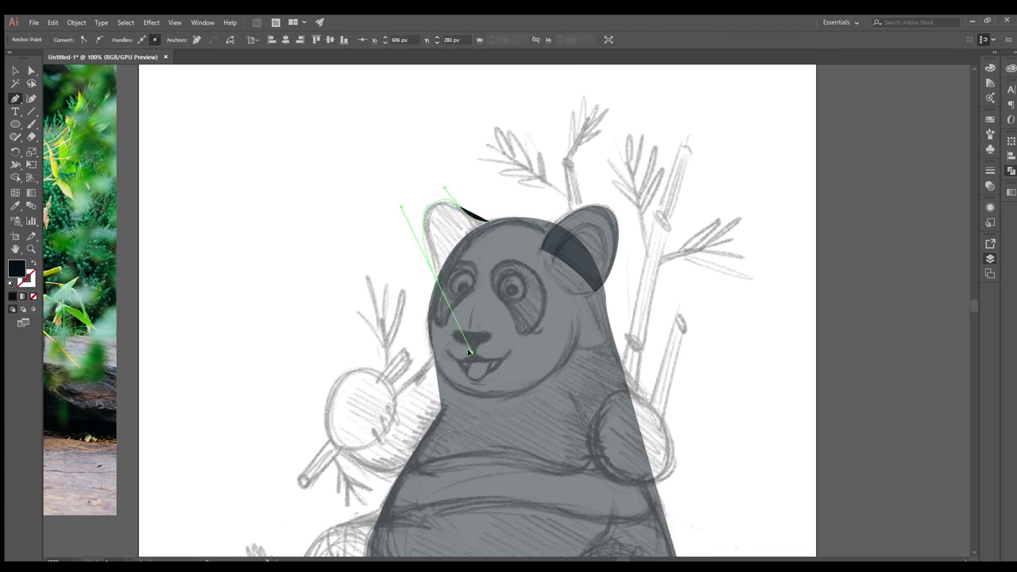
pyautogui.moveTo(469, 351); pyautogui.dragTo(511, 331)
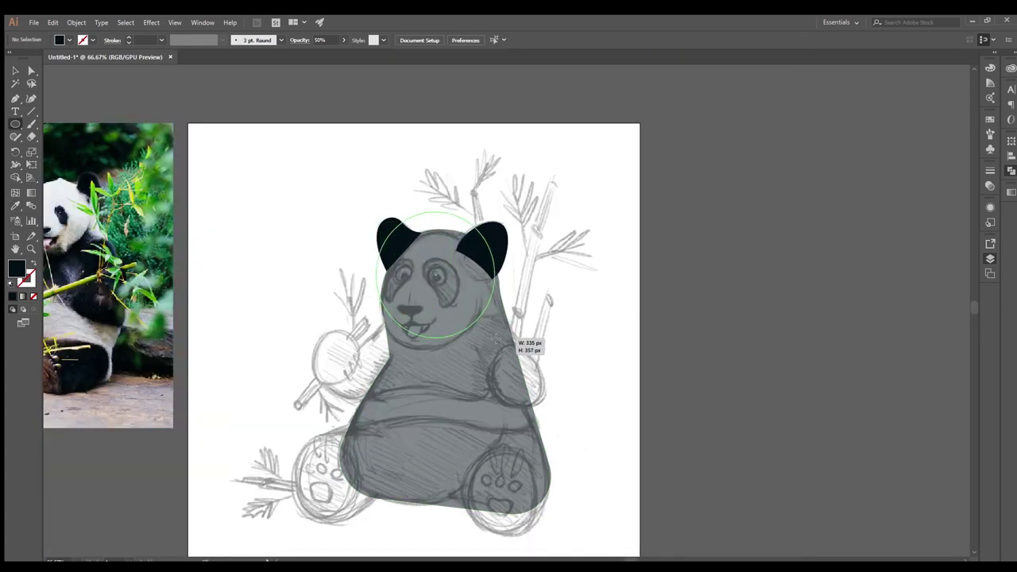
pyautogui.moveTo(496, 339); pyautogui.dragTo(496, 339)
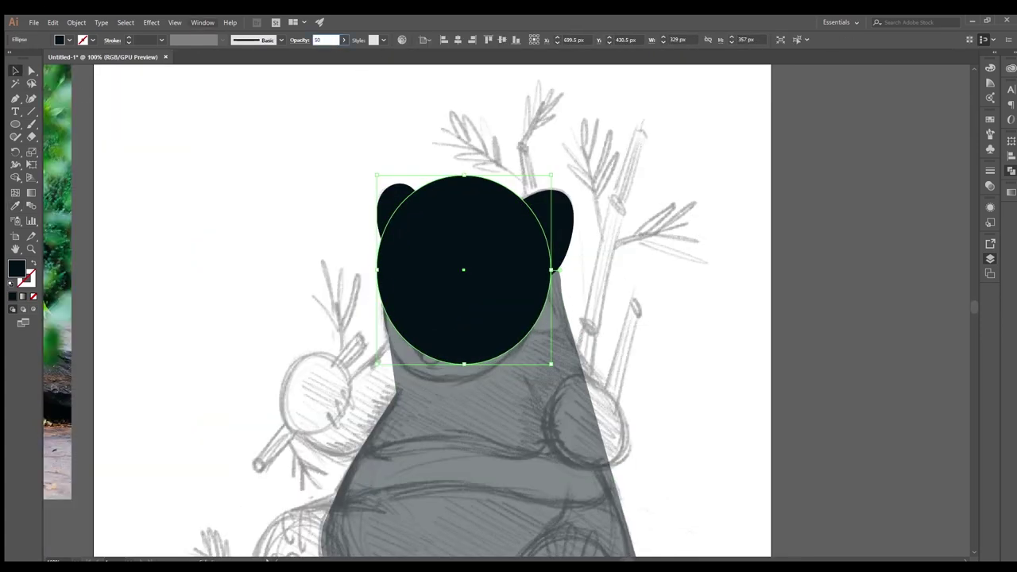
# Stretch, tilt and resize the head oval to fit the sketched head.
pyautogui.moveTo(488, 286); pyautogui.dragTo(455, 257)
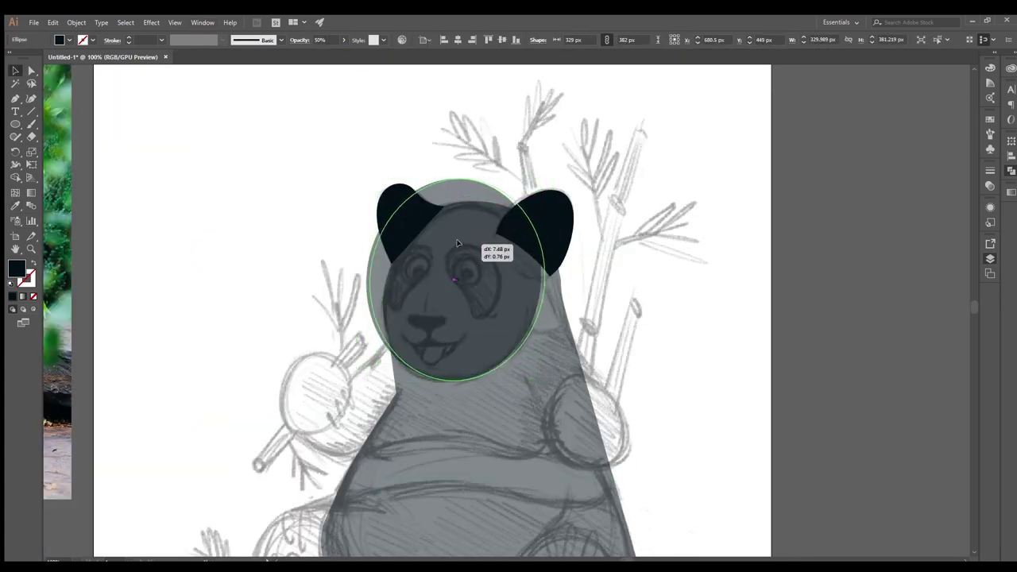
pyautogui.hotkey('ctrl', '=')
pyautogui.hotkey('ctrl', '=')
pyautogui.moveTo(470, 328); pyautogui.dragTo(468, 331)
pyautogui.press('a')
pyautogui.hotkey('ctrl', '-')
pyautogui.hotkey('ctrl', '-')
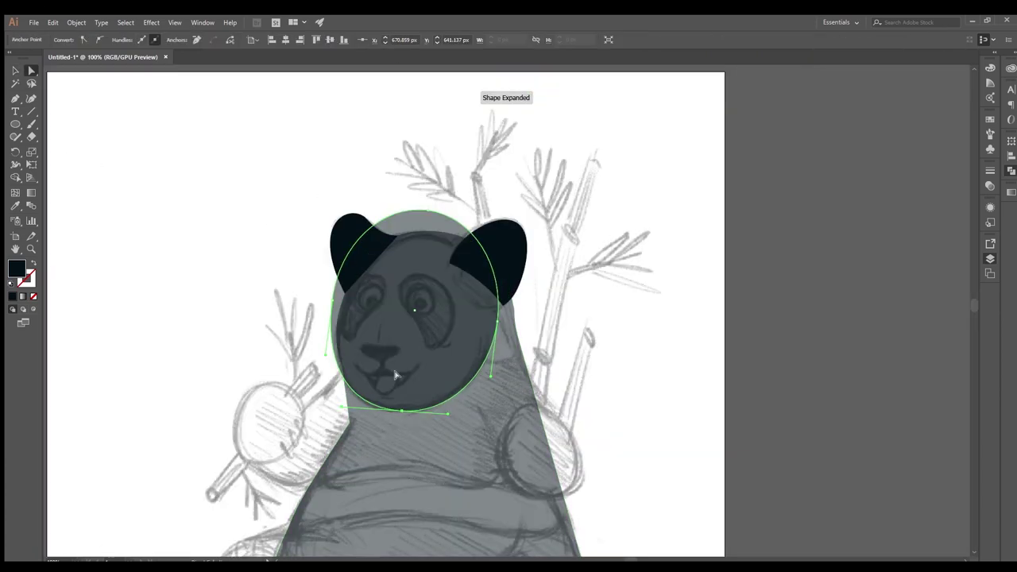
pyautogui.hotkey('ctrl', '=')
# Trace an outline around the right ear and cheek and combine it with the head shape.
pyautogui.press('p')
pyautogui.click(425, 399)
pyautogui.moveTo(483, 397); pyautogui.dragTo(504, 385)
pyautogui.click(418, 196)
pyautogui.click(431, 397)
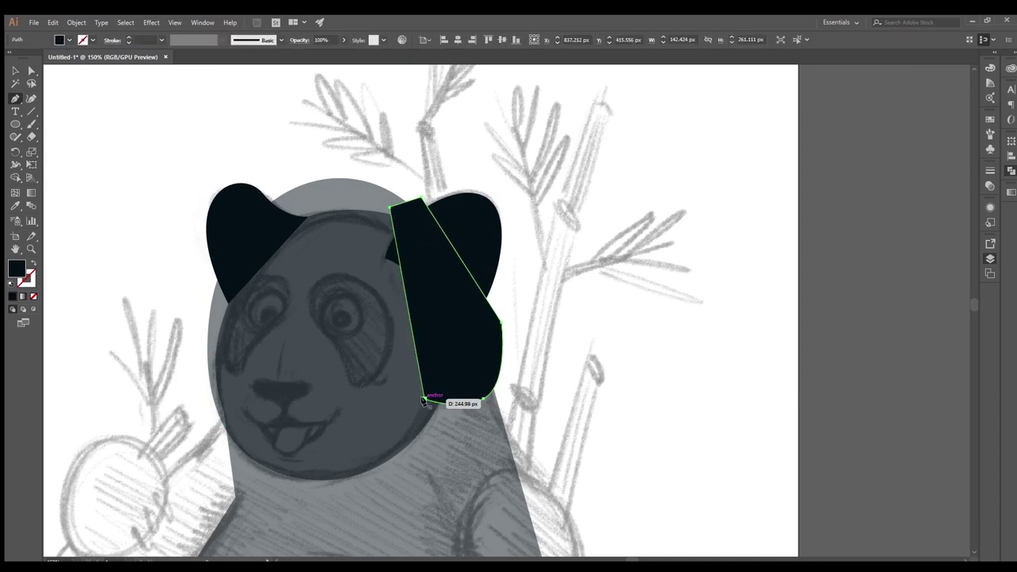
pyautogui.hotkey('ctrl', '1')
pyautogui.keyDown('shift'); pyautogui.click(381, 330); pyautogui.keyUp('shift')
pyautogui.hotkey('ctrl', '8')
pyautogui.hotkey('ctrl', '-')
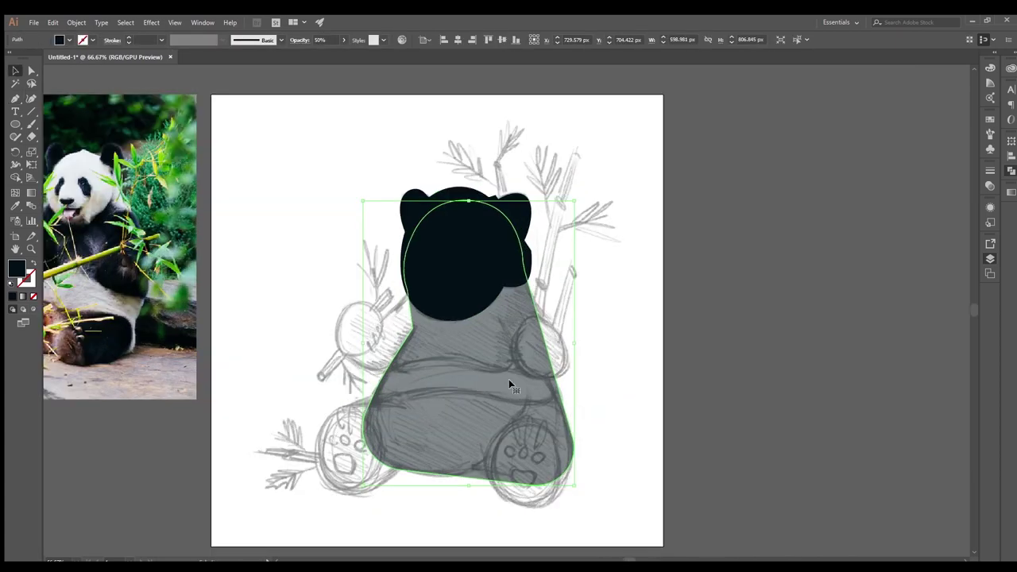
pyautogui.hotkey('ctrl', '=')
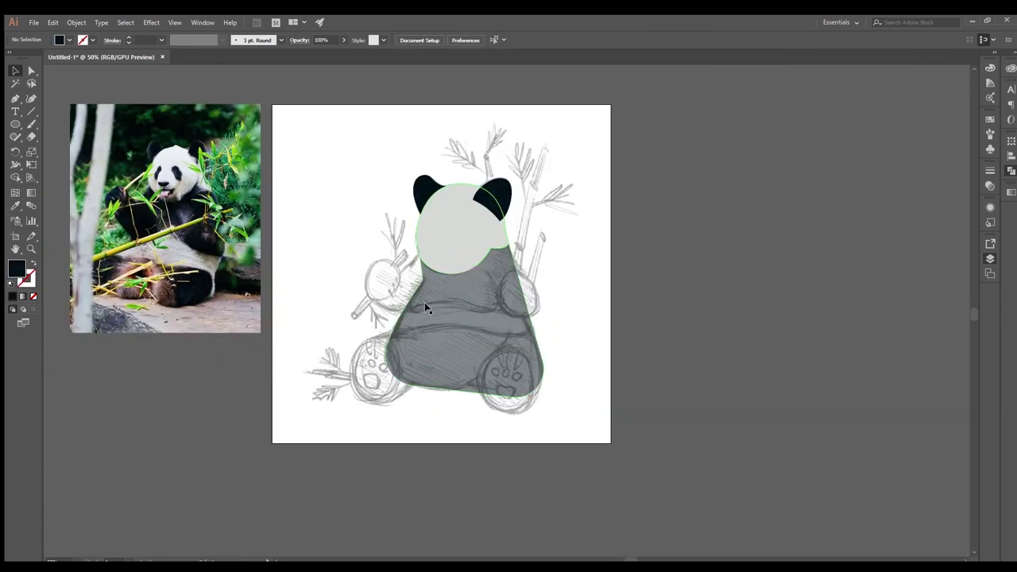
# Draw a curved band shape across the panda's chest.
pyautogui.click(532, 340)
pyautogui.moveTo(631, 317); pyautogui.dragTo(691, 321)
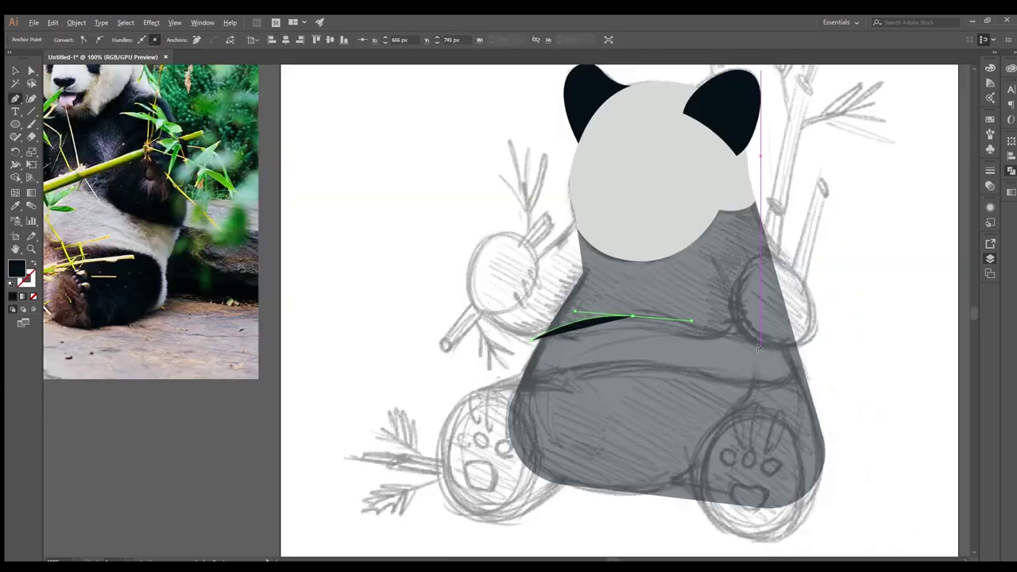
pyautogui.moveTo(758, 347)
pyautogui.mouseDown()
pyautogui.moveTo(622, 323)
pyautogui.moveTo(722, 296)
pyautogui.mouseUp()
pyautogui.moveTo(635, 360); pyautogui.dragTo(599, 365)
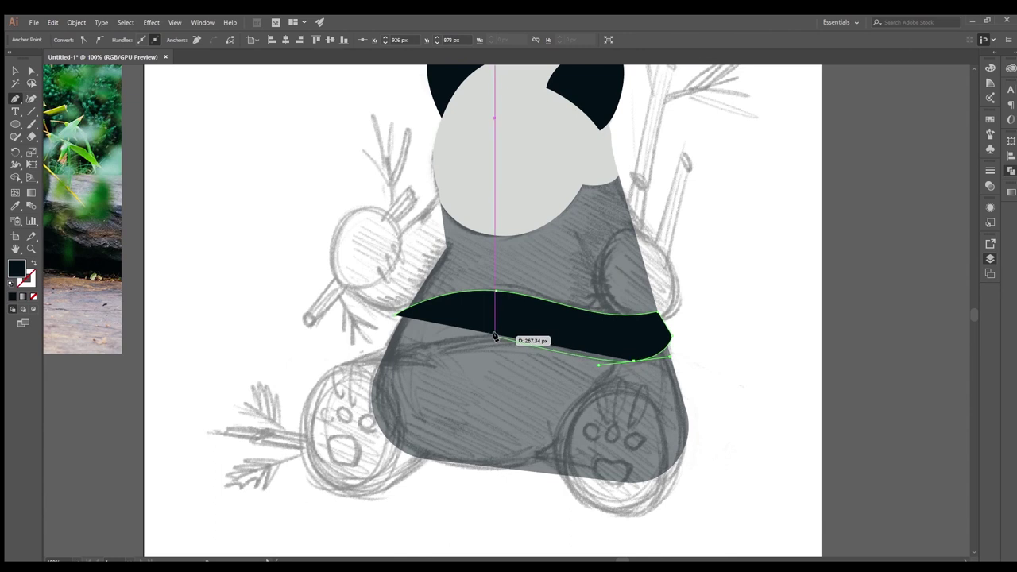
pyautogui.moveTo(368, 358); pyautogui.dragTo(374, 353)
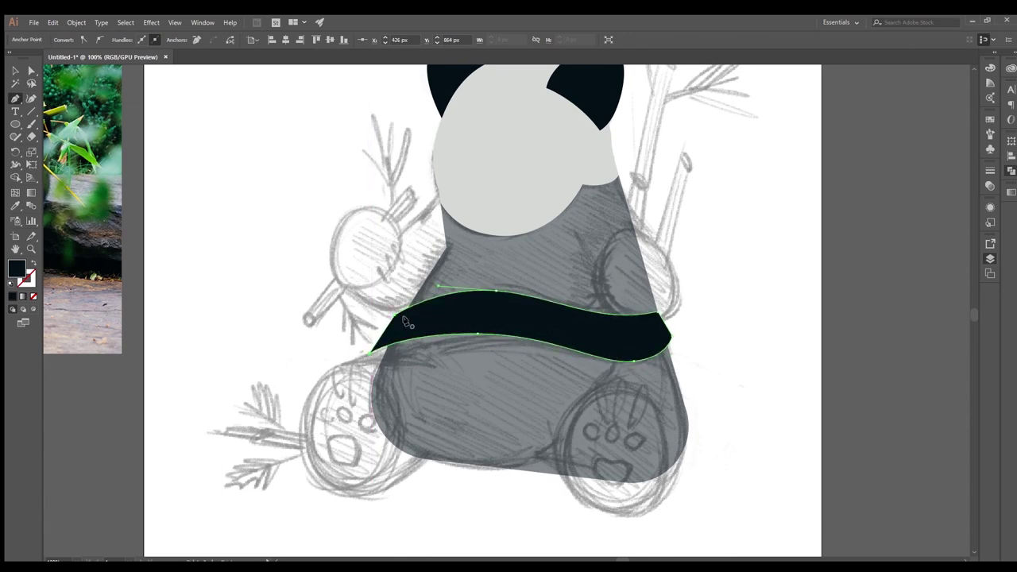
# Give the chest band the head's light-grey fill using the Eyedropper.
pyautogui.hotkey('ctrl', '-')
pyautogui.hotkey('ctrl', '+')
pyautogui.press('v')
pyautogui.click(368, 342)
pyautogui.press('i')
pyautogui.click(352, 136)
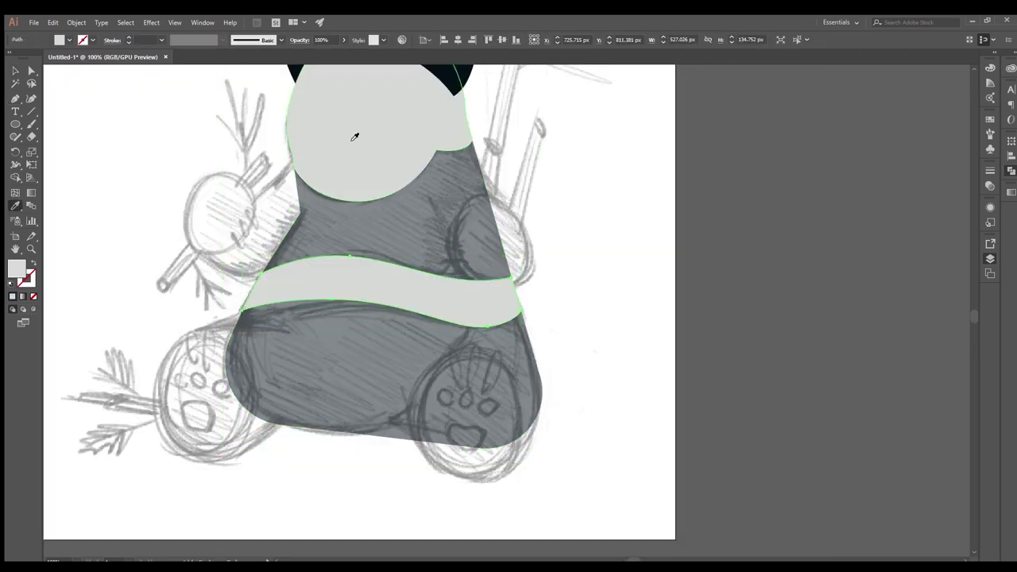
pyautogui.hotkey('ctrl', '-')
pyautogui.hotkey('ctrl', '+')
# Draw black ovals over the right foot and left leg, adjusting the foot's anchors.
pyautogui.press('l')
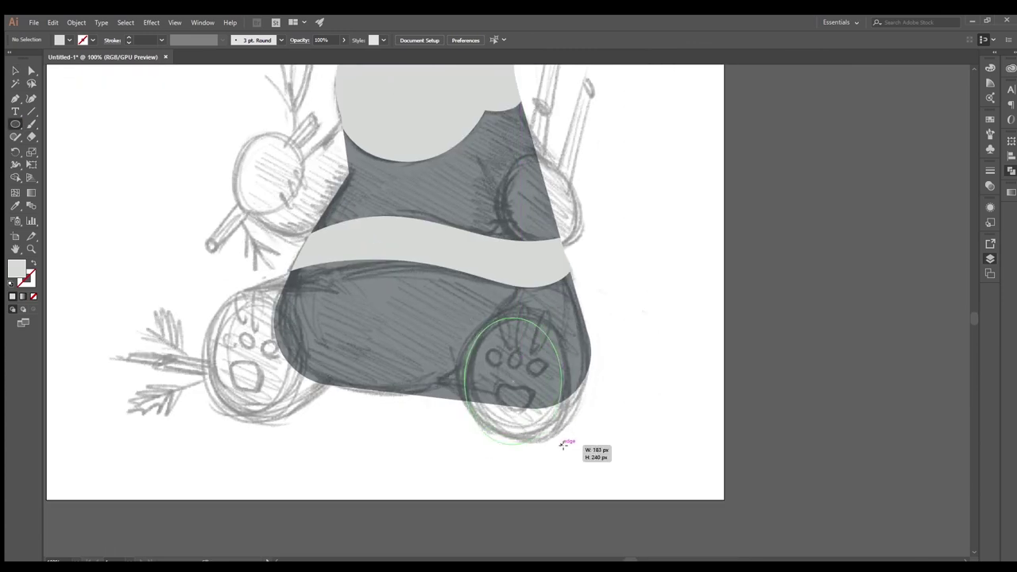
pyautogui.moveTo(563, 446); pyautogui.dragTo(574, 437)
pyautogui.press('a')
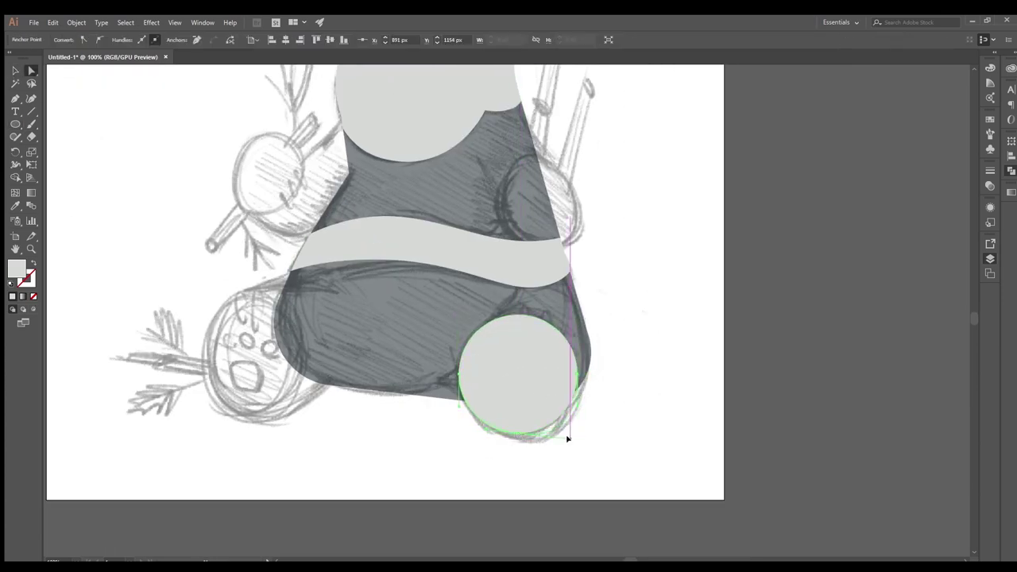
pyautogui.click(517, 316)
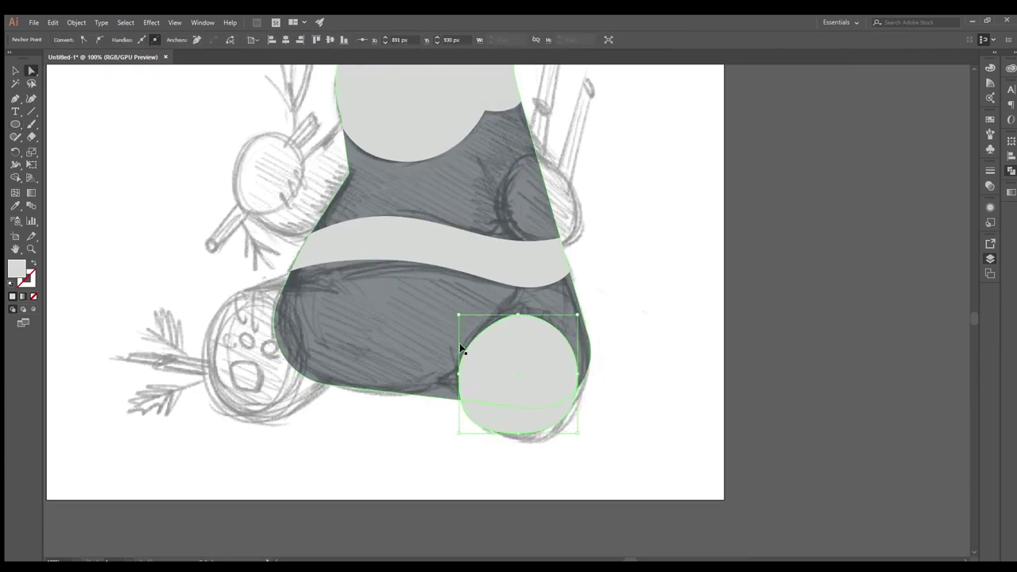
pyautogui.click(462, 349)
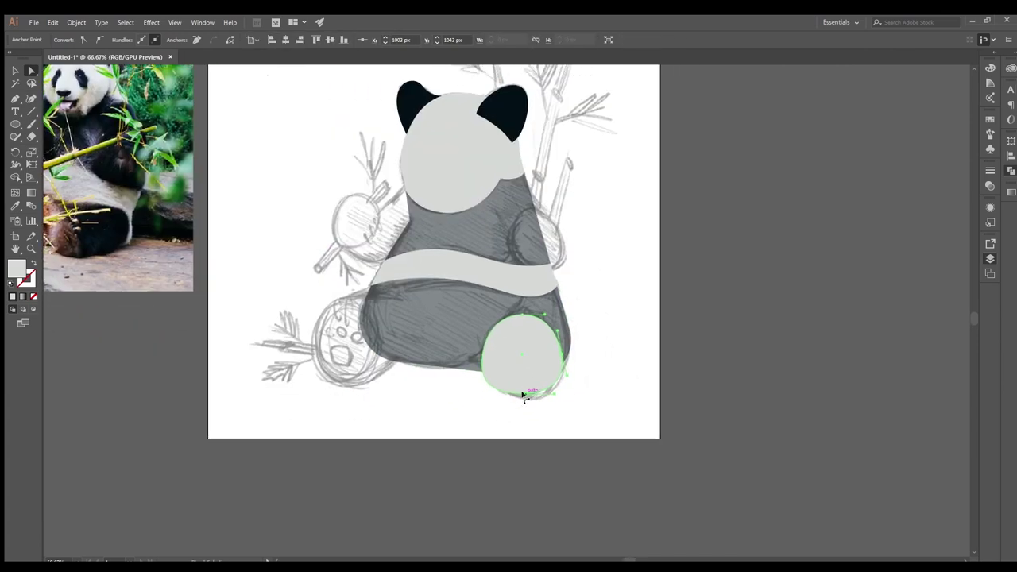
pyautogui.click(545, 424)
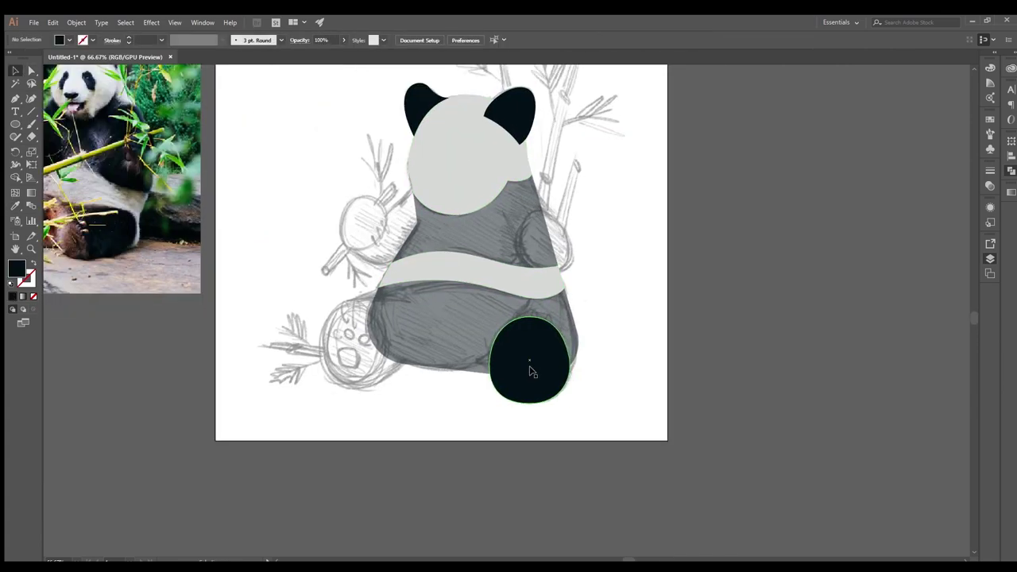
pyautogui.moveTo(319, 301); pyautogui.dragTo(390, 388)
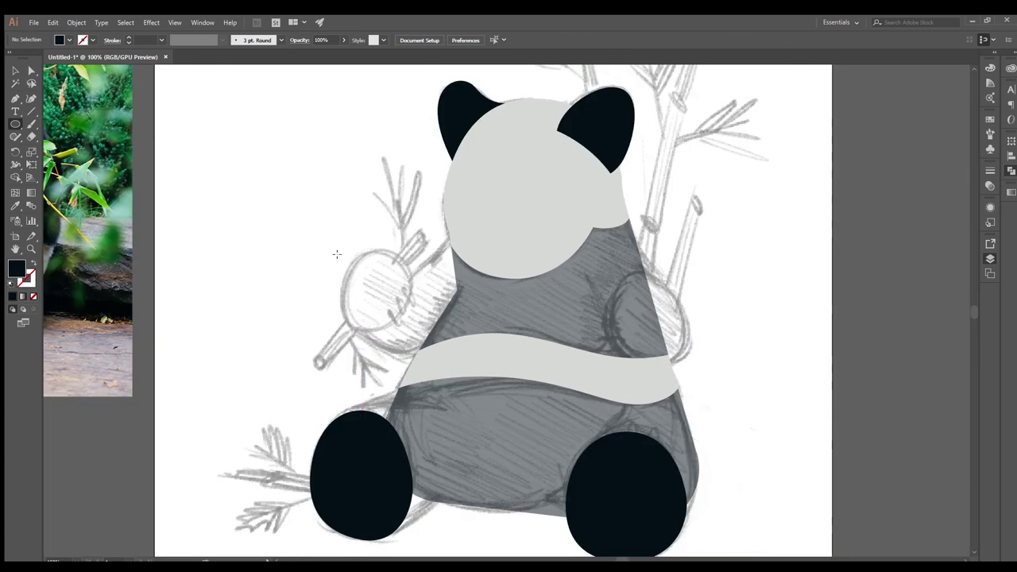
# Draw a tall black oval for the left arm and copy it, tilted, to the body's right side.
pyautogui.moveTo(337, 254); pyautogui.dragTo(413, 329)
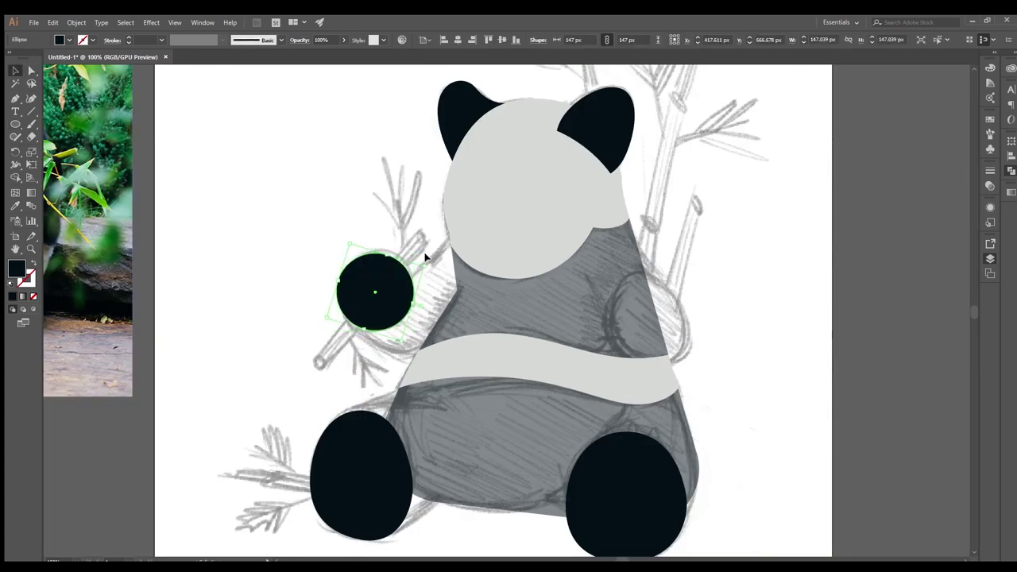
pyautogui.moveTo(377, 326); pyautogui.dragTo(375, 331)
pyautogui.click(336, 217)
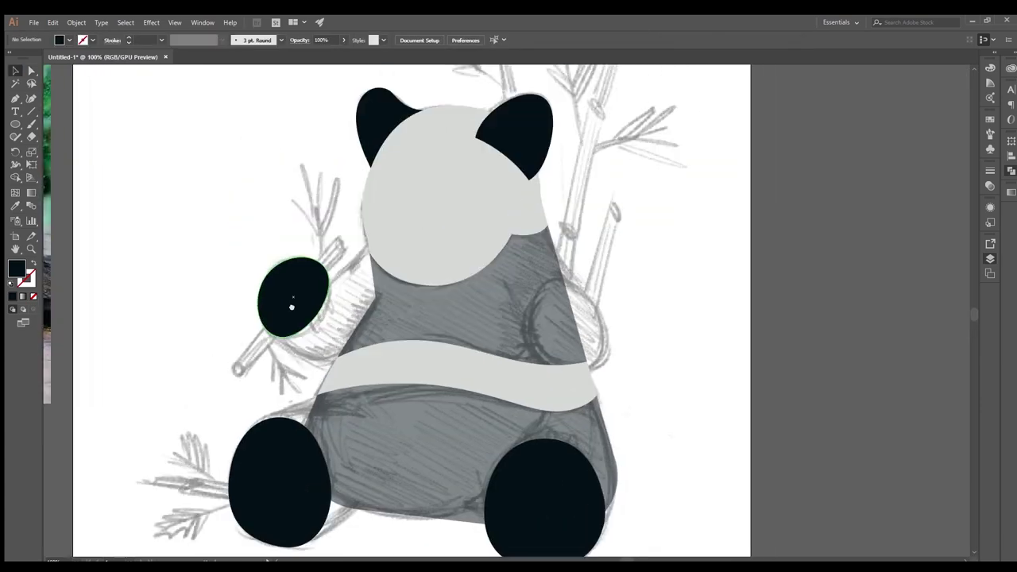
pyautogui.hotkey('ctrl', '-')
pyautogui.moveTo(286, 306); pyautogui.dragTo(479, 331)
pyautogui.moveTo(499, 306); pyautogui.dragTo(509, 320)
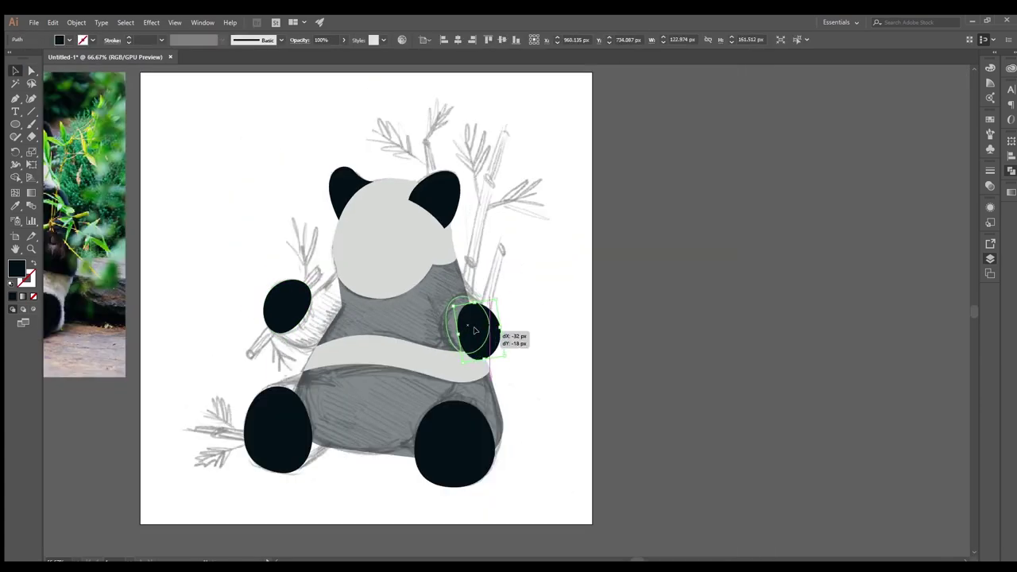
pyautogui.moveTo(501, 359); pyautogui.dragTo(502, 362)
pyautogui.click(529, 302)
# Add a circle extending the left arm and select it together with the arm oval.
pyautogui.hotkey('ctrl', '1')
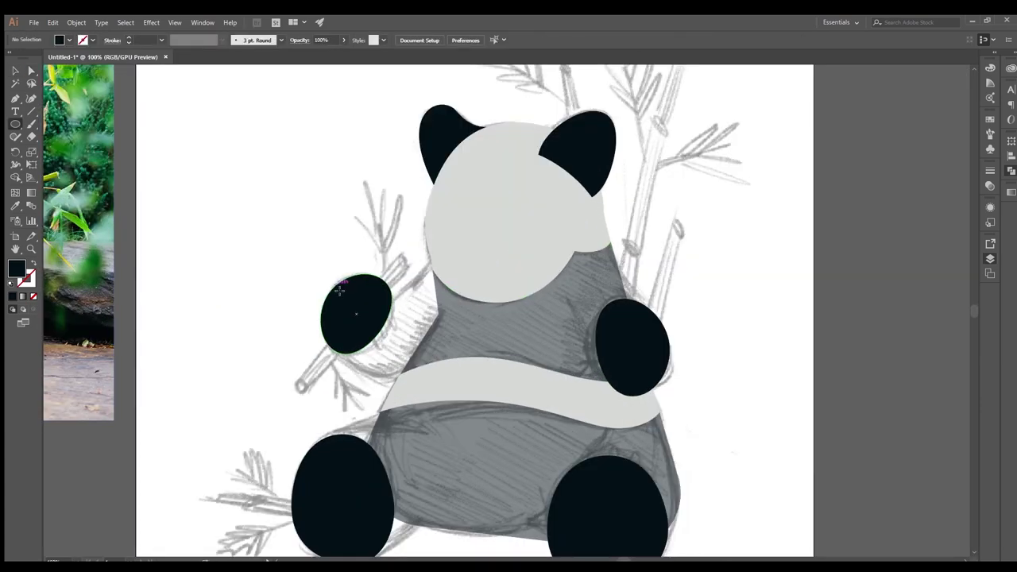
pyautogui.moveTo(421, 377); pyautogui.dragTo(425, 375)
pyautogui.press('v')
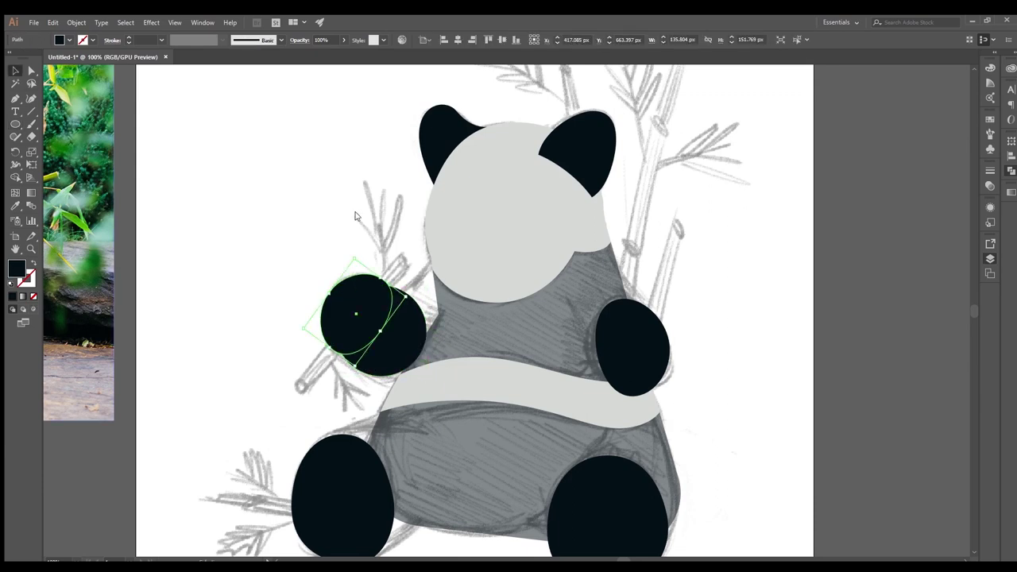
pyautogui.keyDown('shift'); pyautogui.click(401, 349); pyautogui.keyUp('shift')
pyautogui.hotkey('ctrl', '+')
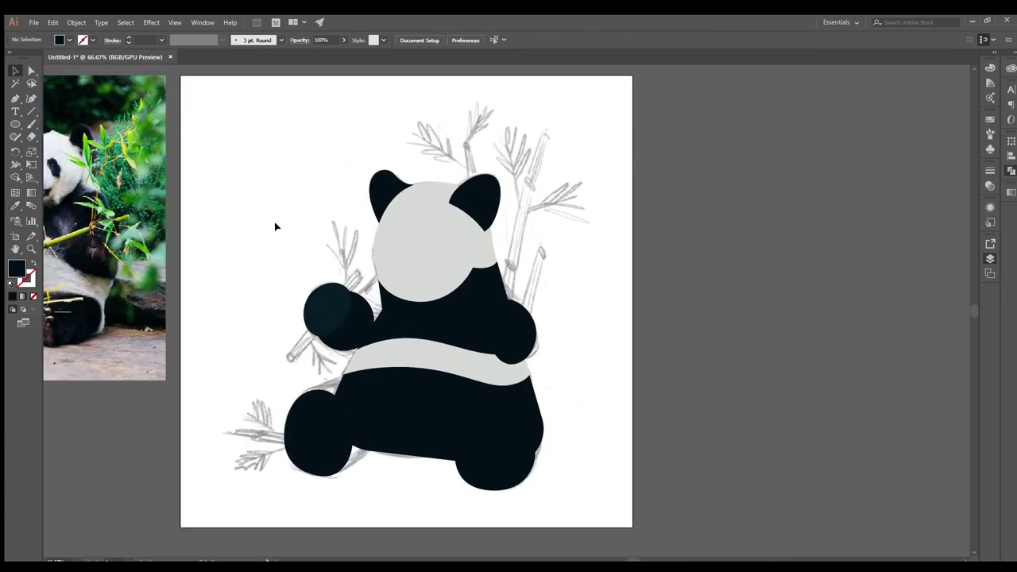
# Eyedropper the body's dark fill onto both arms and legs, then pull the raised paw into a teardrop.
pyautogui.click(473, 199)
pyautogui.keyDown('shift'); pyautogui.click(334, 314); pyautogui.keyUp('shift')
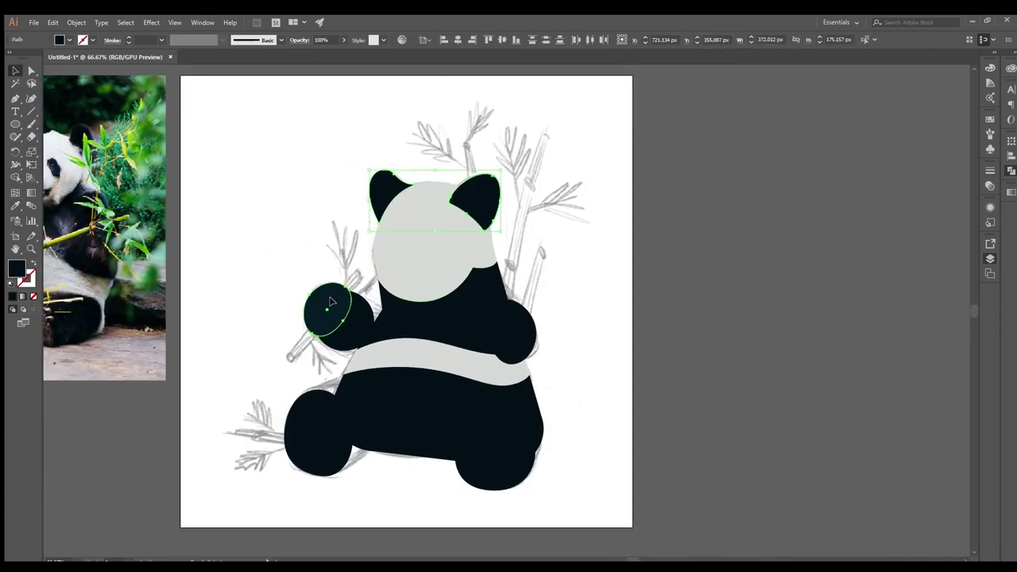
pyautogui.keyDown('shift'); pyautogui.click(511, 330); pyautogui.keyUp('shift')
pyautogui.keyDown('shift'); pyautogui.click(522, 460); pyautogui.keyUp('shift')
pyautogui.keyDown('shift'); pyautogui.click(310, 404); pyautogui.keyUp('shift')
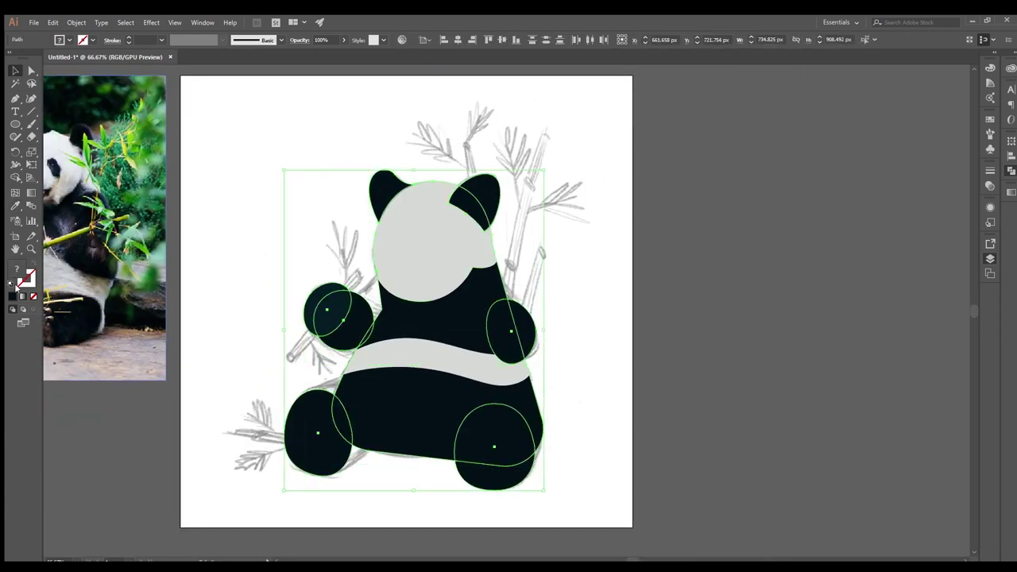
pyautogui.click(15, 205)
pyautogui.click(73, 218)
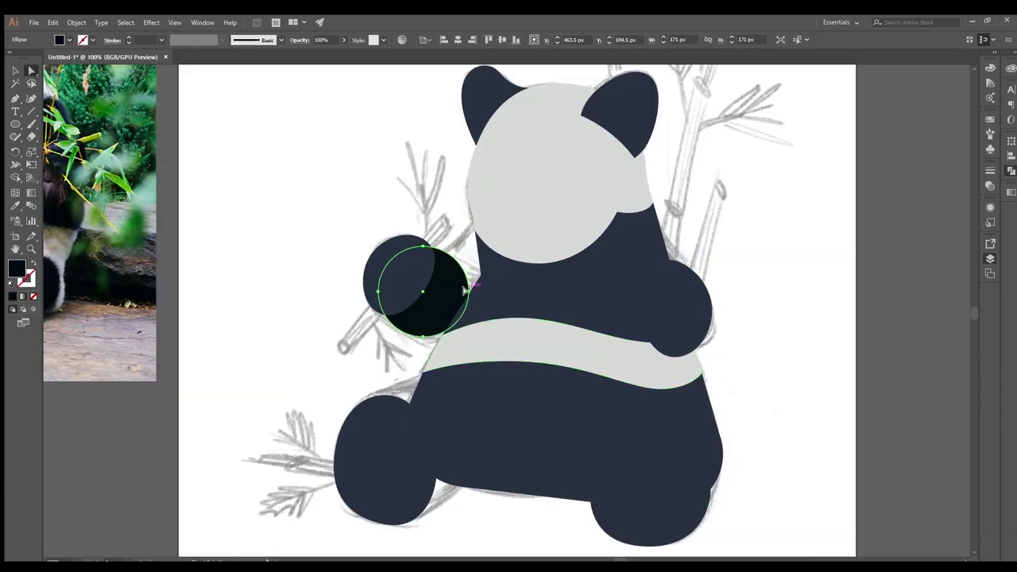
pyautogui.press('a')
pyautogui.moveTo(449, 282); pyautogui.dragTo(504, 232)
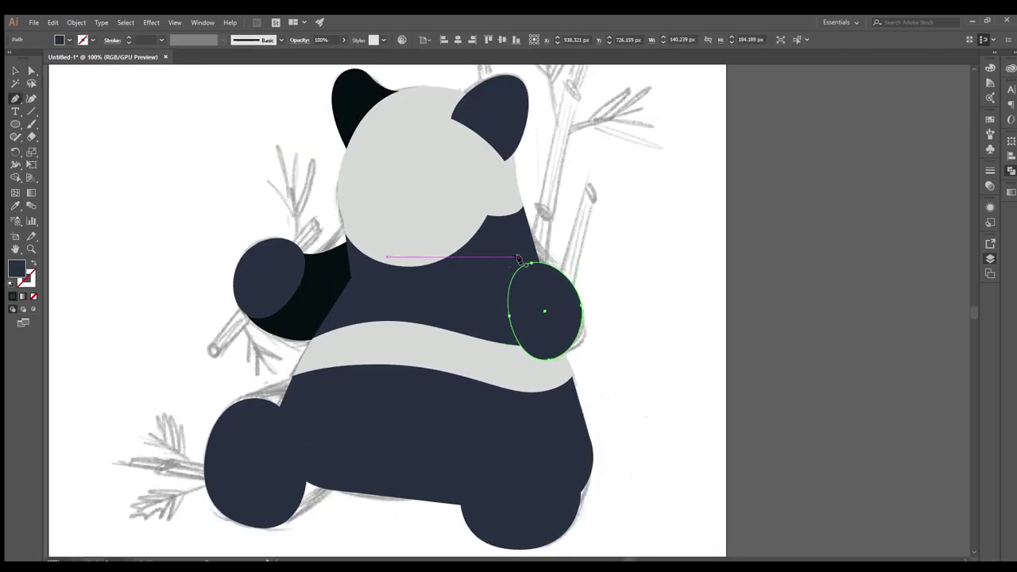
# Outline a dark shoulder shadow curving from the ear down the body's side.
pyautogui.hotkey('ctrl', 'shift', 'a')
pyautogui.moveTo(520, 205); pyautogui.dragTo(486, 170)
pyautogui.moveTo(513, 277); pyautogui.dragTo(487, 299)
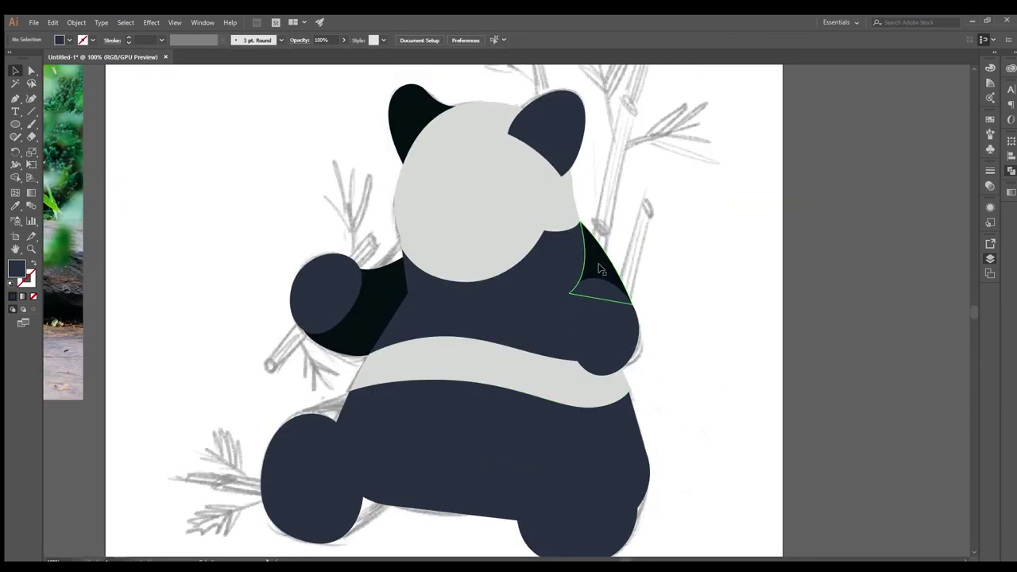
pyautogui.click(591, 314)
# Pen-draw an arm shadow toward the belly band, fill it dark, and send it backward.
pyautogui.press('p')
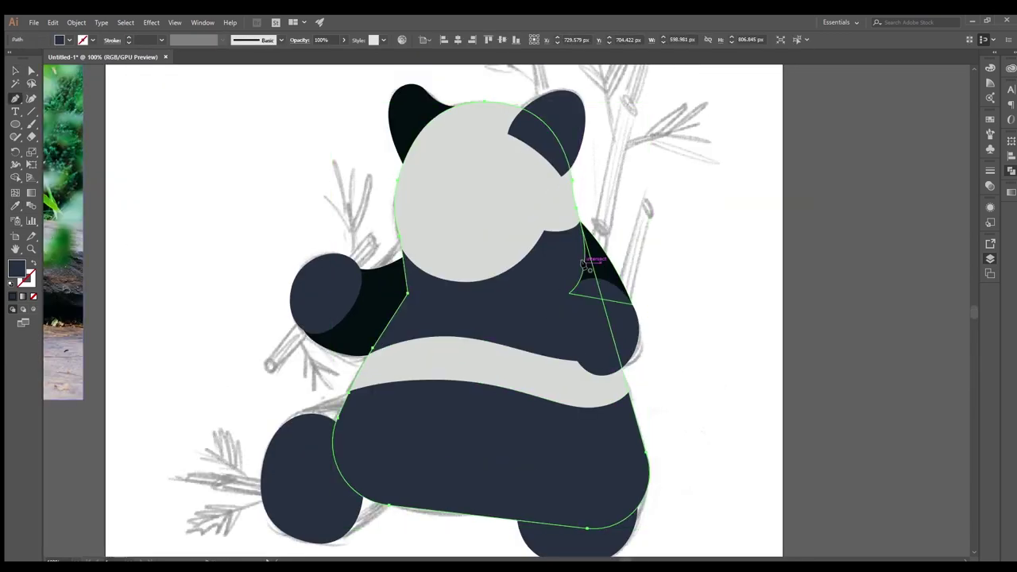
pyautogui.click(583, 245)
pyautogui.moveTo(521, 345); pyautogui.dragTo(569, 363)
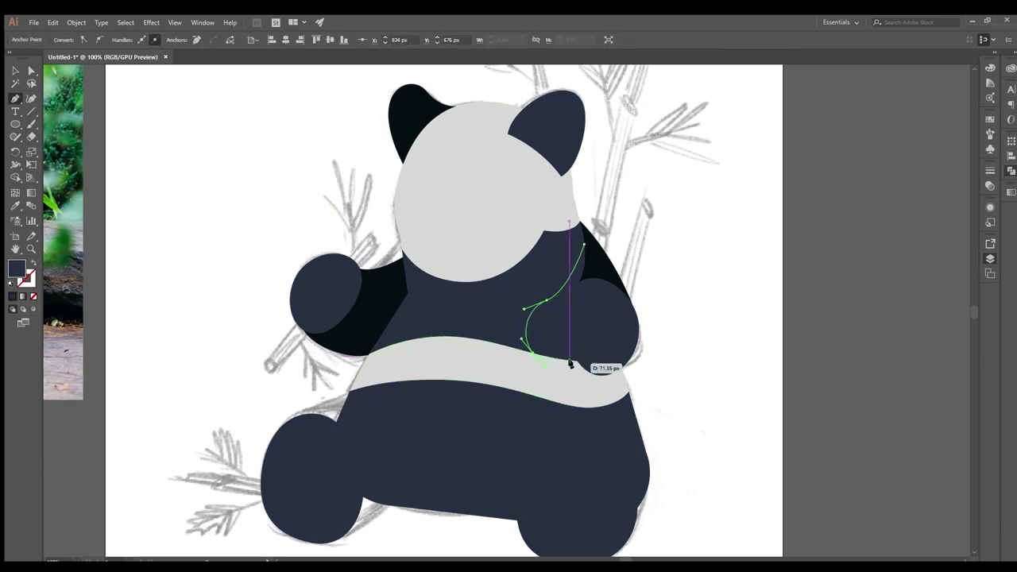
pyautogui.press('i')
pyautogui.click(368, 303)
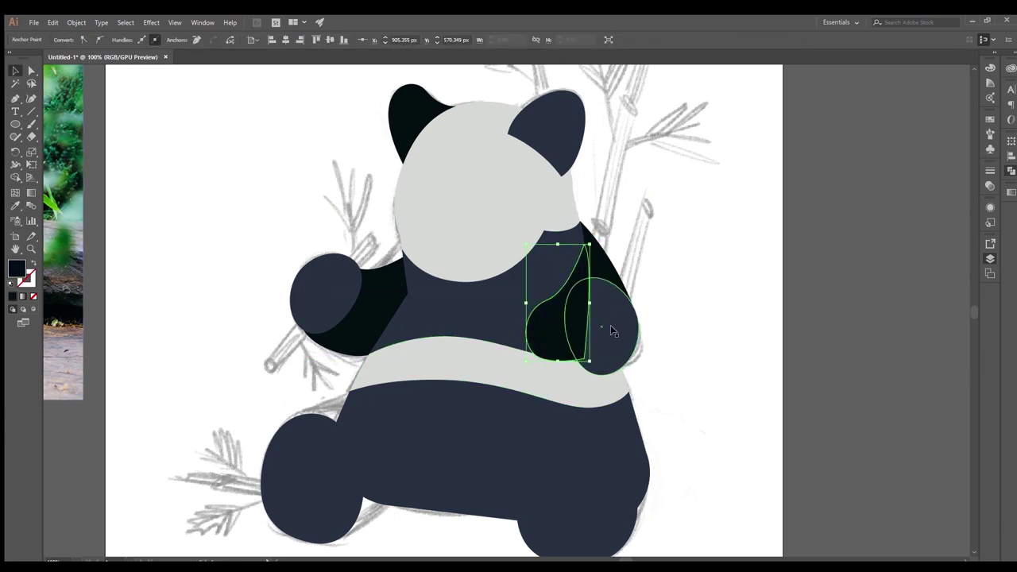
pyautogui.hotkey('ctrl', '[')
pyautogui.scroll(2, 562, 340)
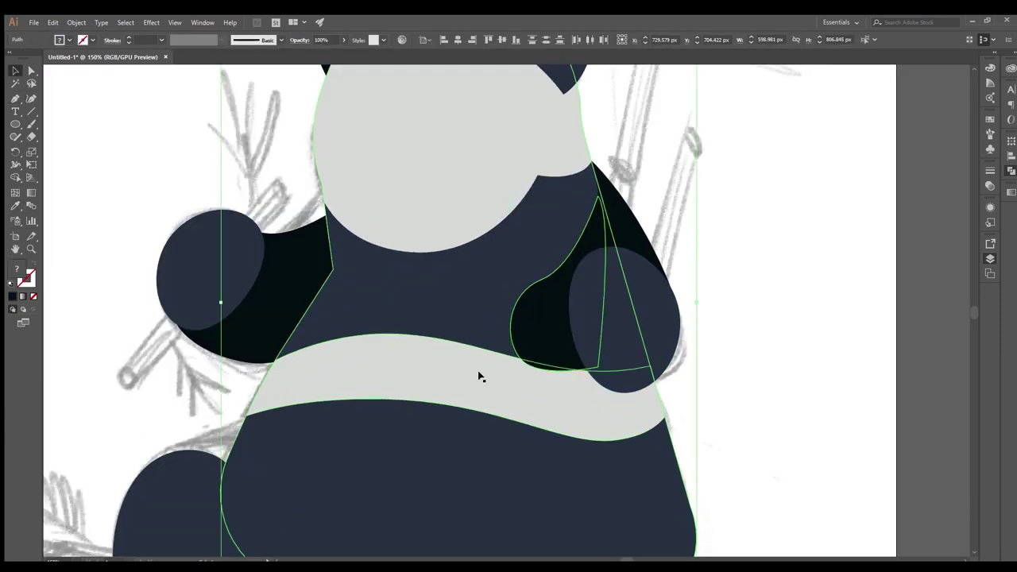
# Bring the belly band to front over the shadow and set the shadow to 30% opacity.
pyautogui.click(518, 377)
pyautogui.keyDown('shift'); pyautogui.click(522, 350); pyautogui.keyUp('shift')
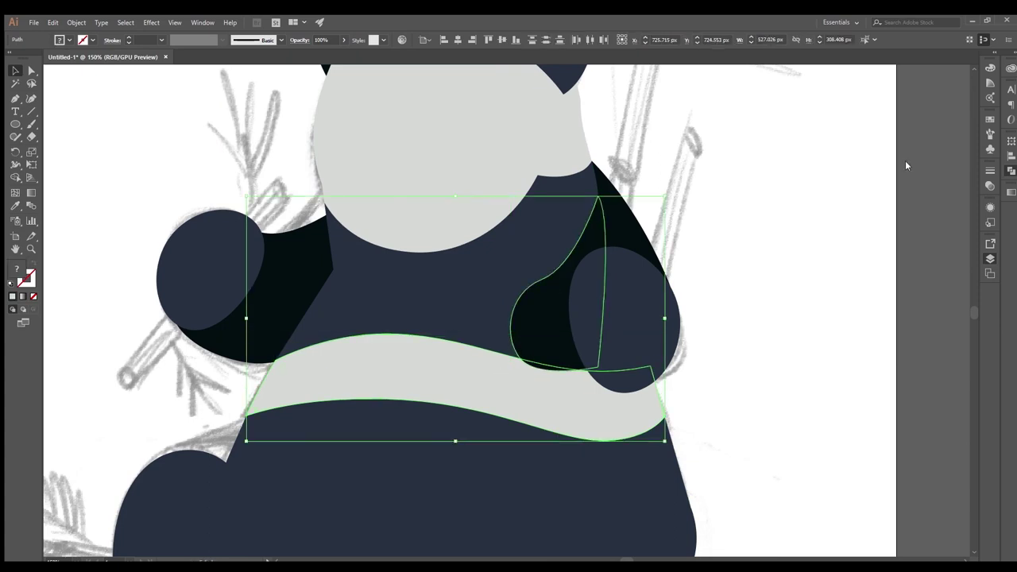
pyautogui.hotkey('ctrl', '7')
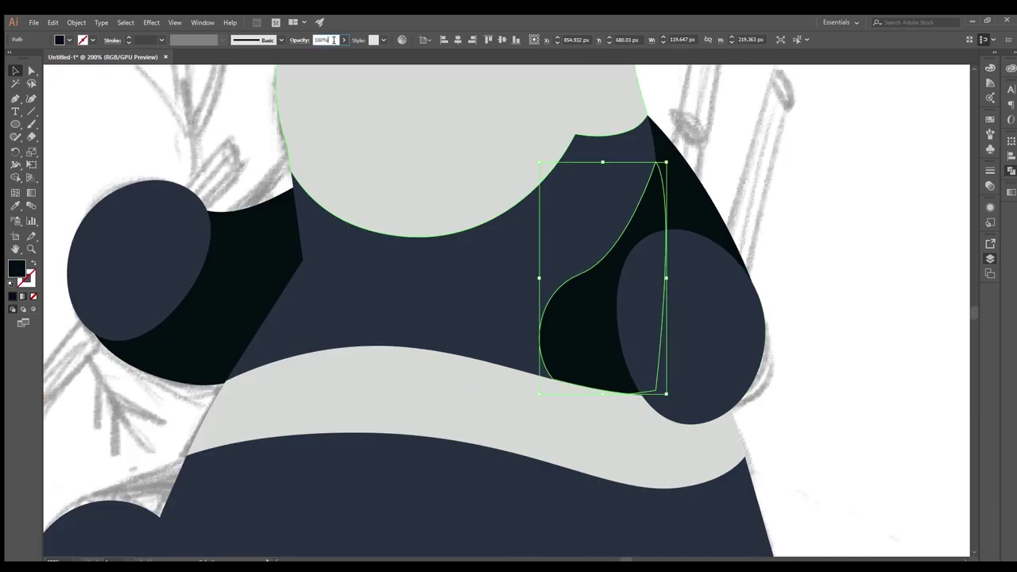
pyautogui.write('30')
pyautogui.press('Return')
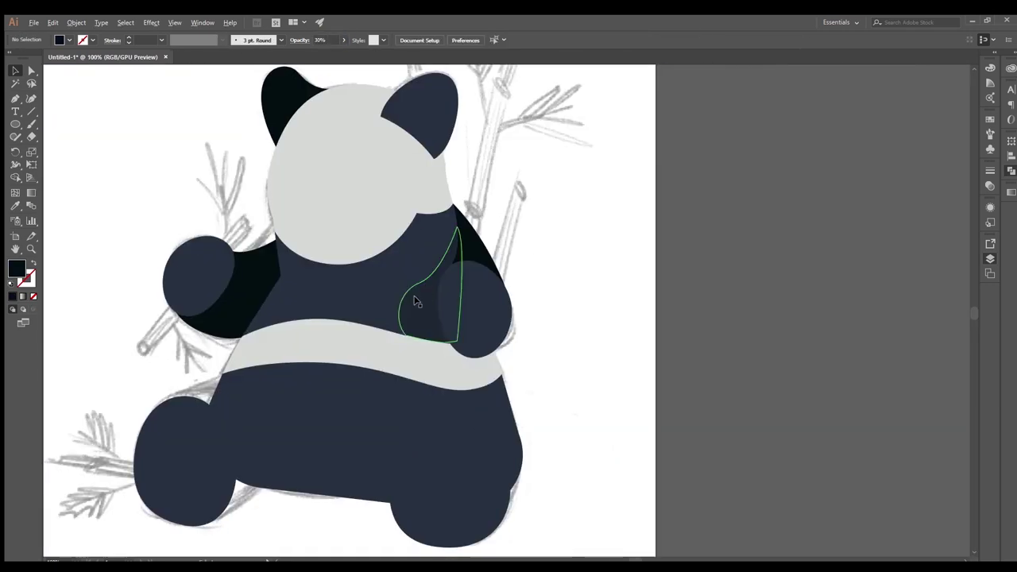
# Adjust the 30% shadow's lower-left edge and upper anchor point.
pyautogui.moveTo(409, 273); pyautogui.dragTo(429, 274)
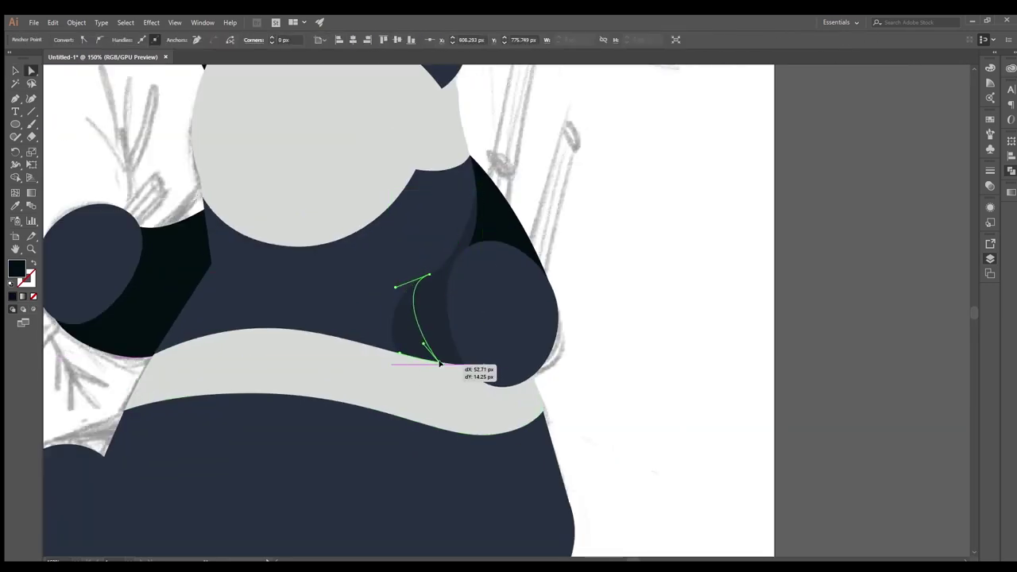
pyautogui.click(428, 274)
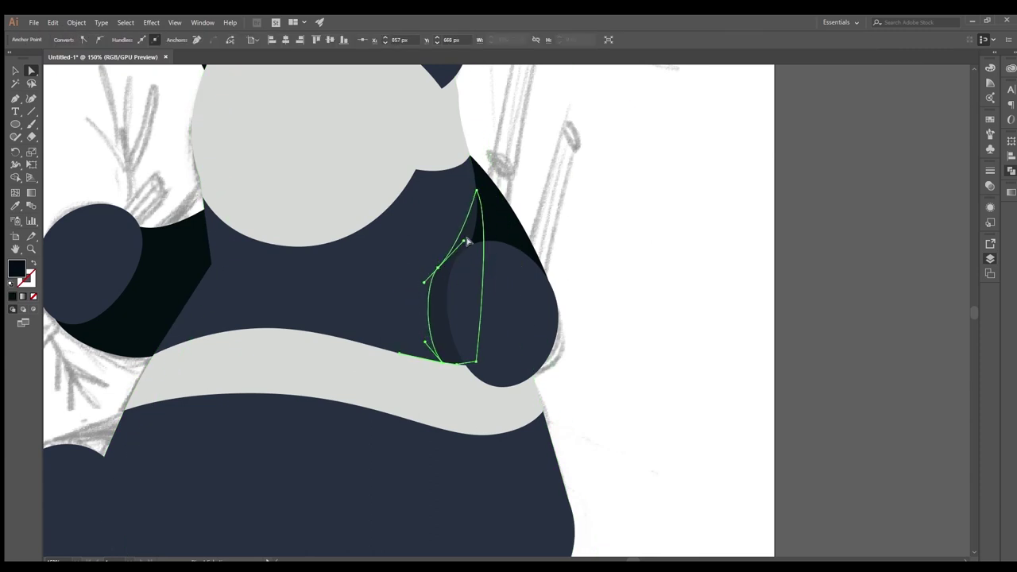
pyautogui.click(628, 239)
pyautogui.hotkey('ctrl', '-')
pyautogui.hotkey('ctrl', '-')
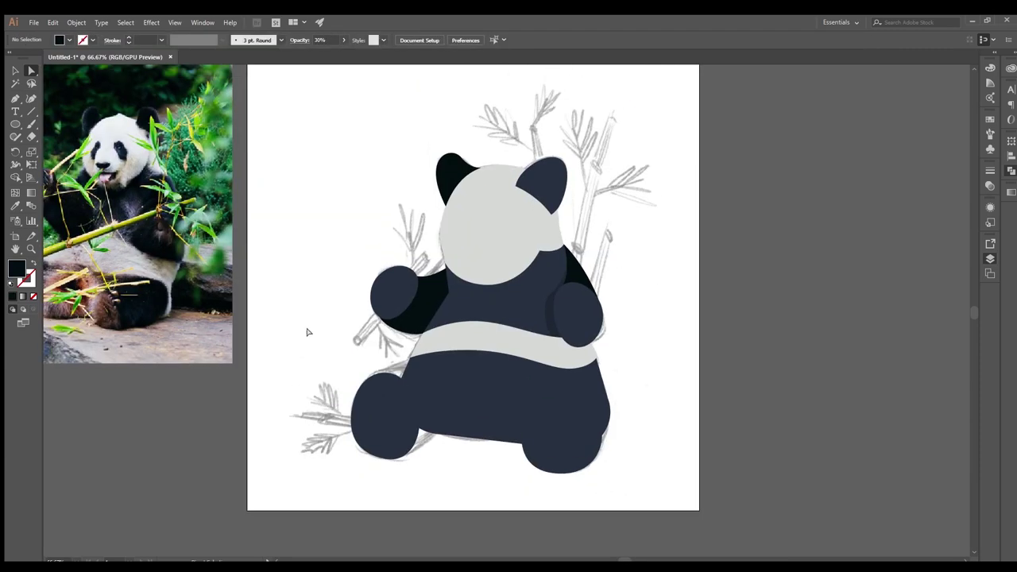
pyautogui.hotkey('ctrl', '+')
# Draw and close a curved dark shadow shape behind the left leg.
pyautogui.press('p')
pyautogui.click(347, 323)
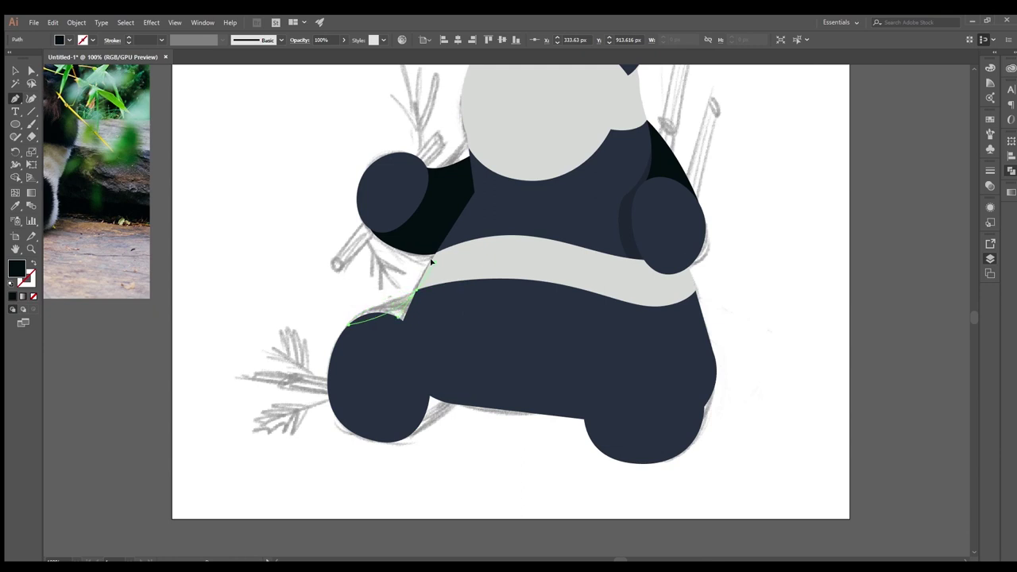
pyautogui.moveTo(415, 295); pyautogui.dragTo(460, 315)
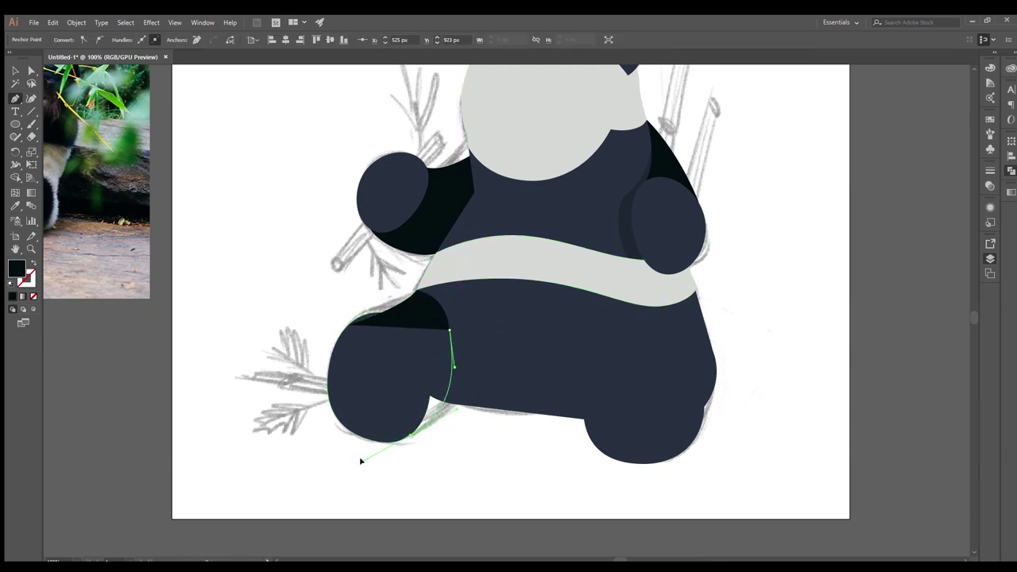
pyautogui.click(347, 322)
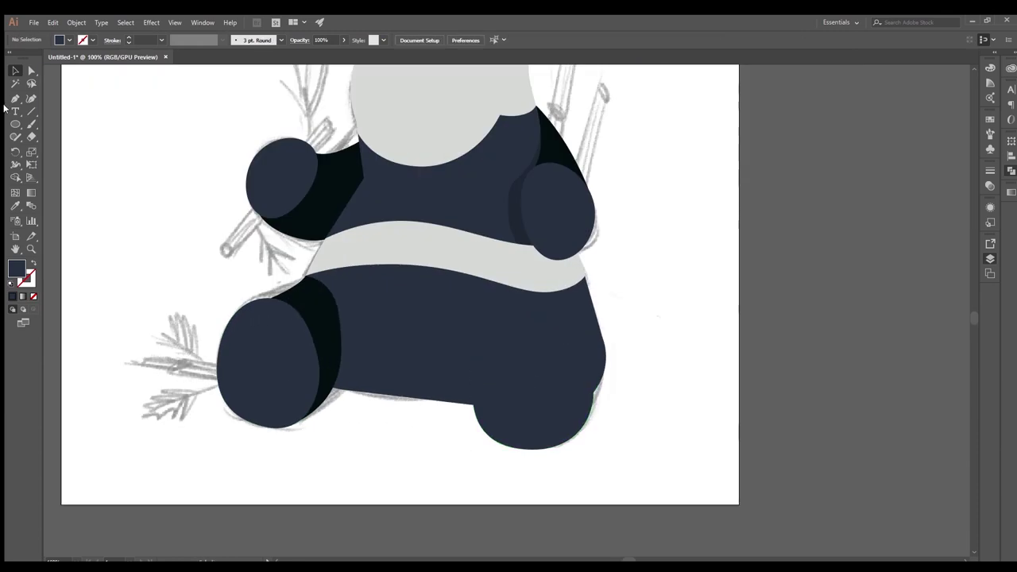
# Draw a curved shadow outline behind the right leg.
pyautogui.click(482, 349)
pyautogui.moveTo(536, 292); pyautogui.dragTo(575, 286)
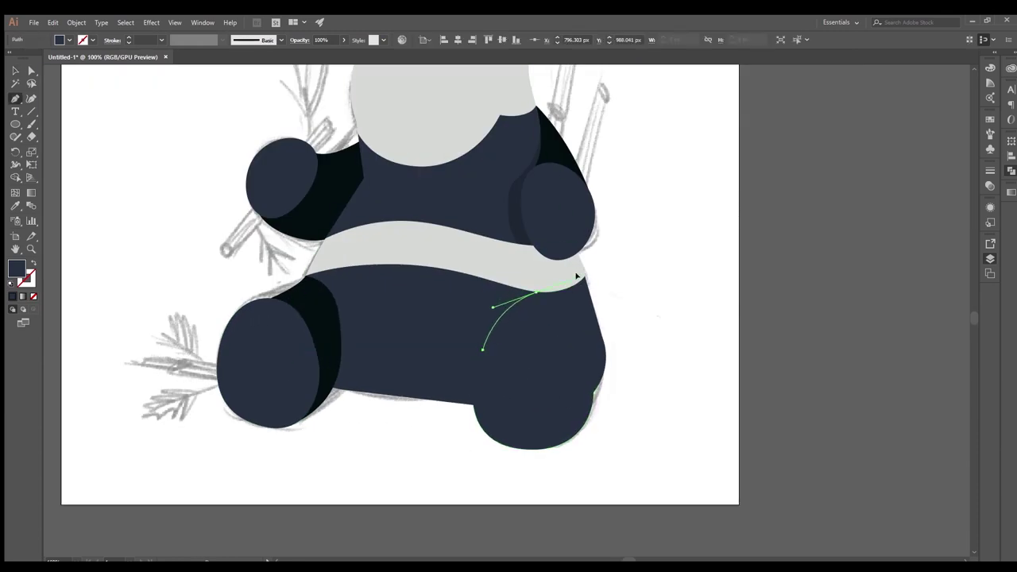
pyautogui.click(582, 277)
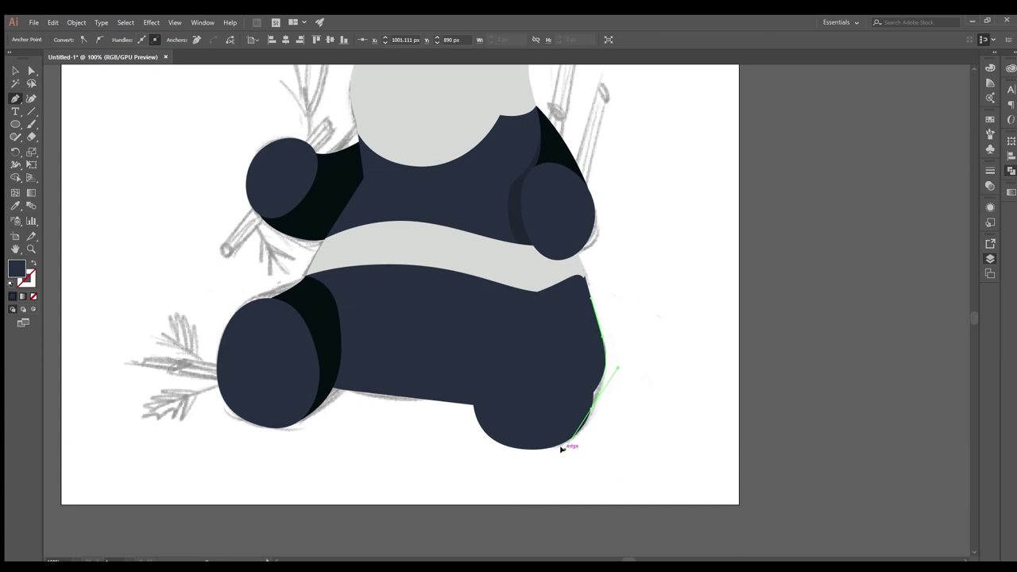
pyautogui.scroll(-3, 631, 313)
pyautogui.scroll(3, 579, 336)
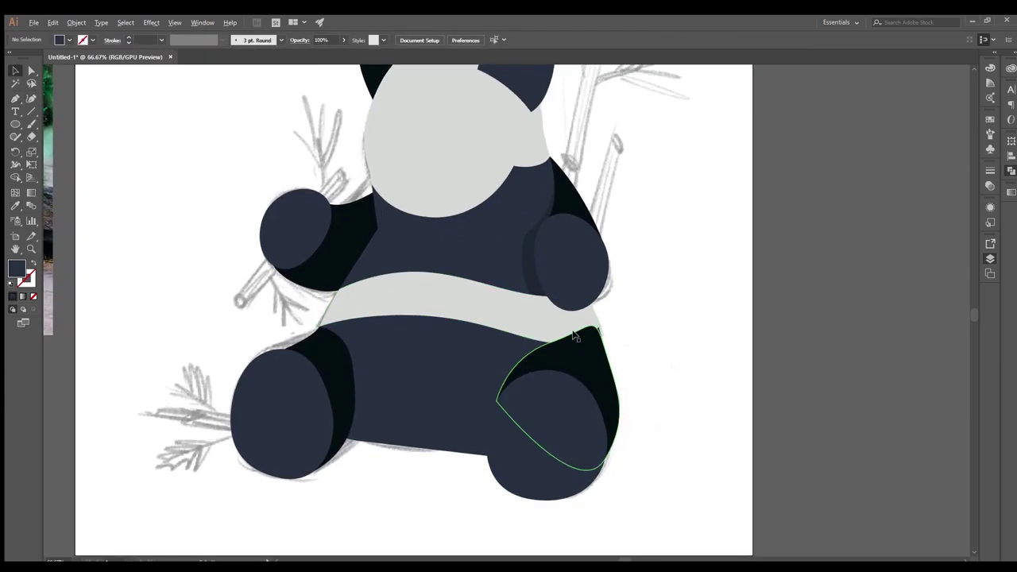
pyautogui.scroll(3, 575, 338)
pyautogui.click(551, 270)
# Fix the stacking order so the belly band sits on top of the leg shadows.
pyautogui.hotkey('ctrl', '1')
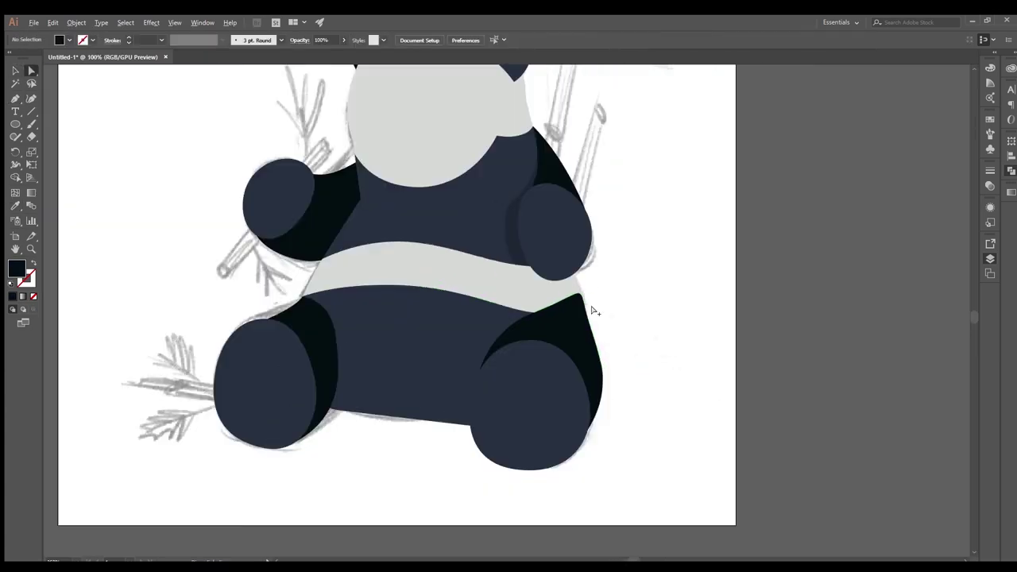
pyautogui.press('v')
pyautogui.click(526, 307)
pyautogui.keyDown('shift'); pyautogui.click(579, 352); pyautogui.keyUp('shift')
pyautogui.click(639, 337)
pyautogui.hotkey('ctrl', 'z')
pyautogui.hotkey('ctrl', 'z')
pyautogui.hotkey('ctrl', 'z')
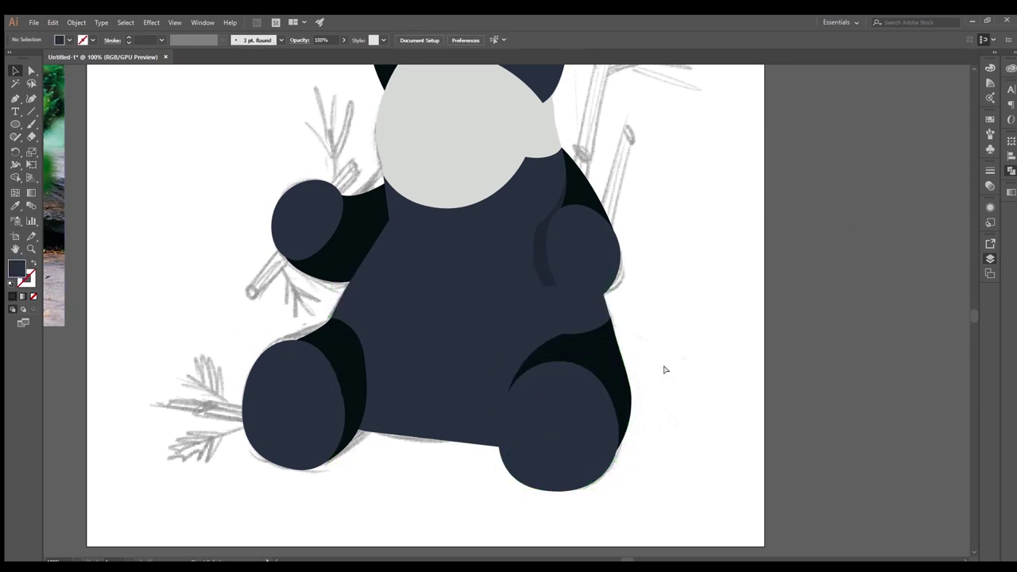
pyautogui.hotkey('ctrl', 'shift', 'z')
# Move the right arm shadow's lower anchors onto the band and tighten its lower edge.
pyautogui.scroll(-3, 586, 336)
pyautogui.scroll(5, 613, 289)
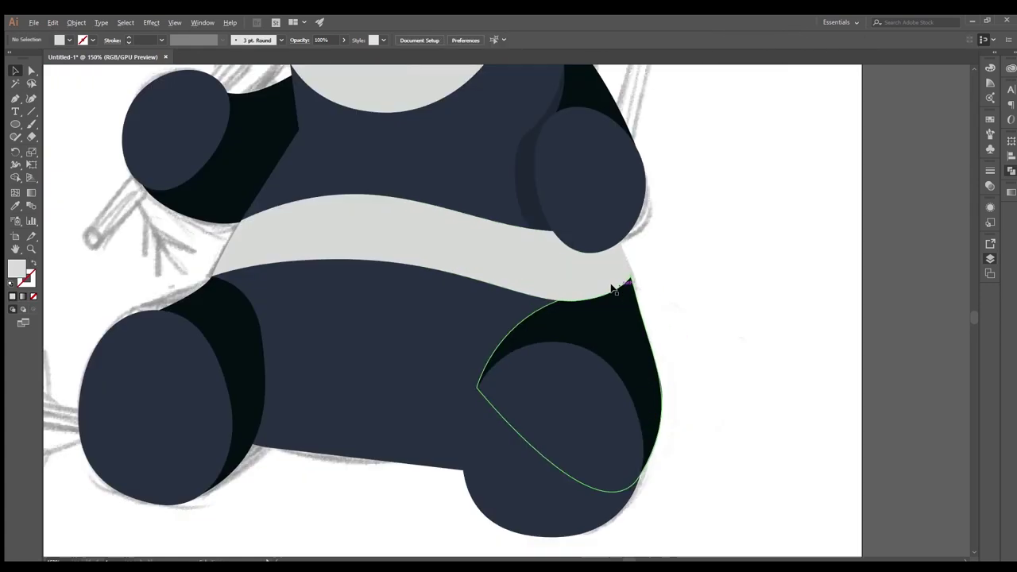
pyautogui.click(556, 262)
pyautogui.scroll(1, 483, 307)
pyautogui.press('a')
pyautogui.scroll(1, 522, 328)
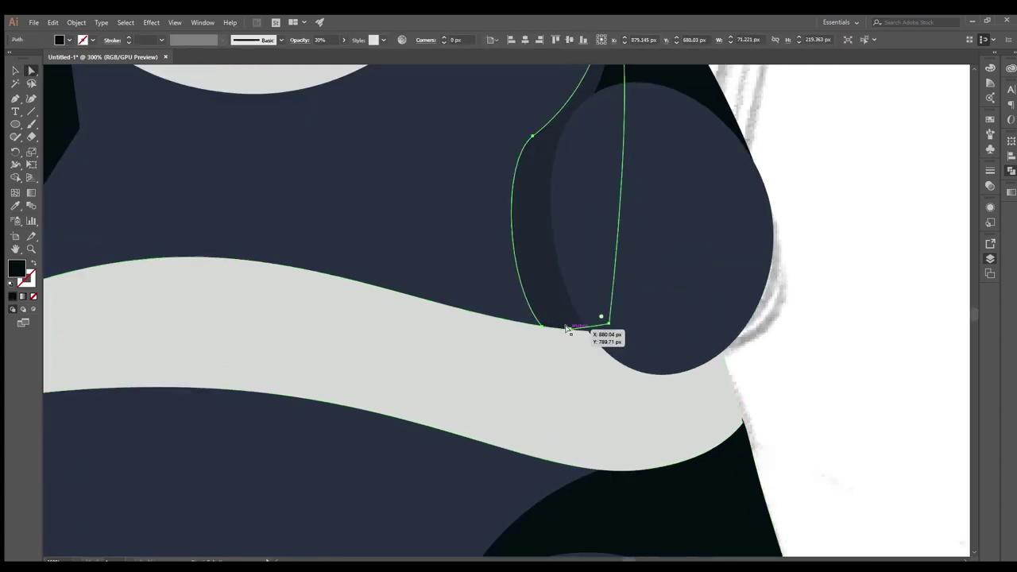
pyautogui.moveTo(606, 324); pyautogui.dragTo(672, 390)
pyautogui.moveTo(548, 338); pyautogui.dragTo(560, 352)
pyautogui.scroll(-3, 649, 297)
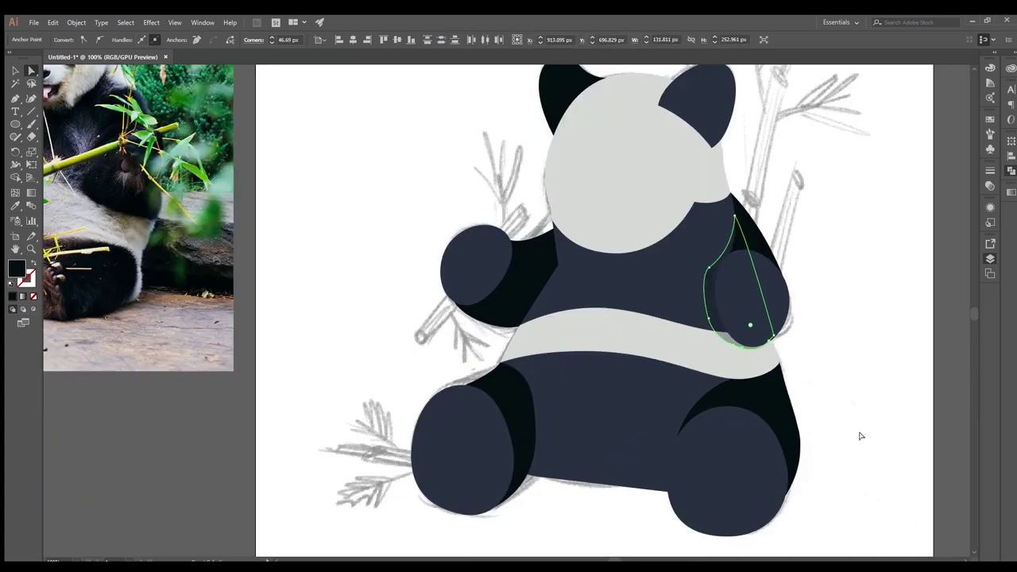
pyautogui.scroll(3, 739, 333)
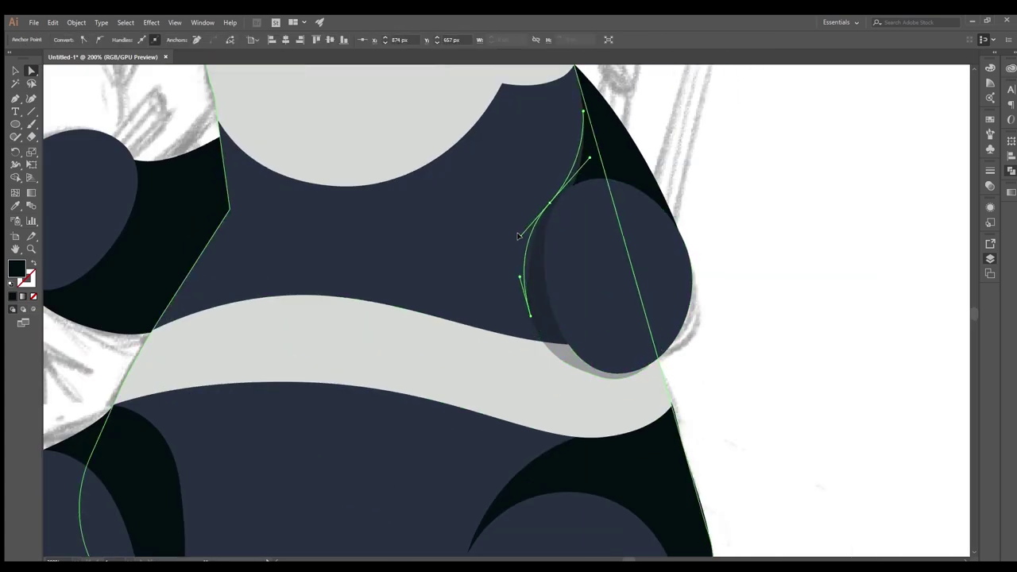
pyautogui.scroll(-3, 517, 235)
pyautogui.scroll(2, 636, 199)
# Scale a copy of the right ear into a black inner ear and reshape its lower point.
pyautogui.click(662, 174)
pyautogui.press('v')
pyautogui.moveTo(668, 163); pyautogui.dragTo(650, 187)
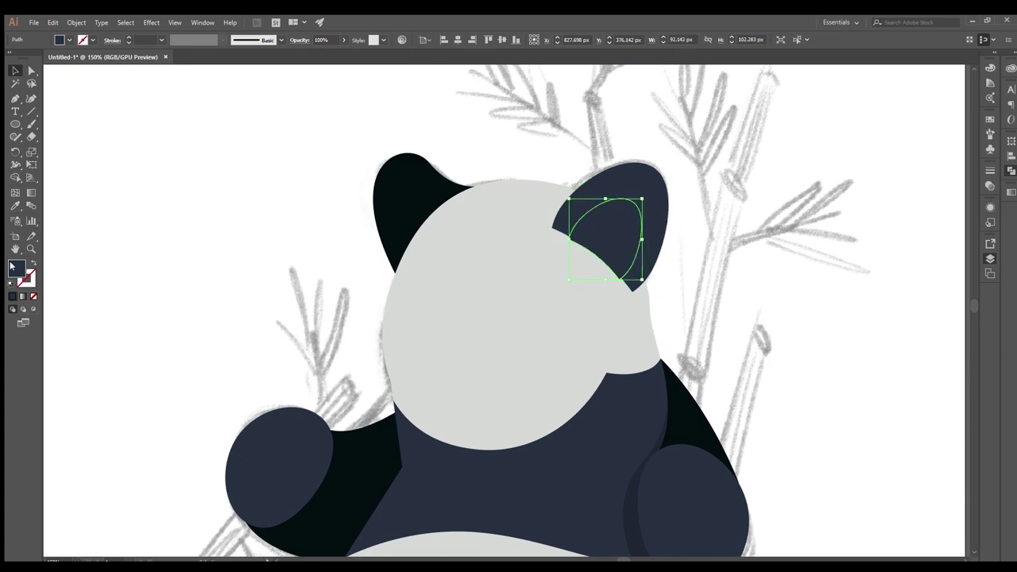
pyautogui.press('a')
pyautogui.scroll(3, 604, 238)
pyautogui.moveTo(716, 344); pyautogui.dragTo(724, 340)
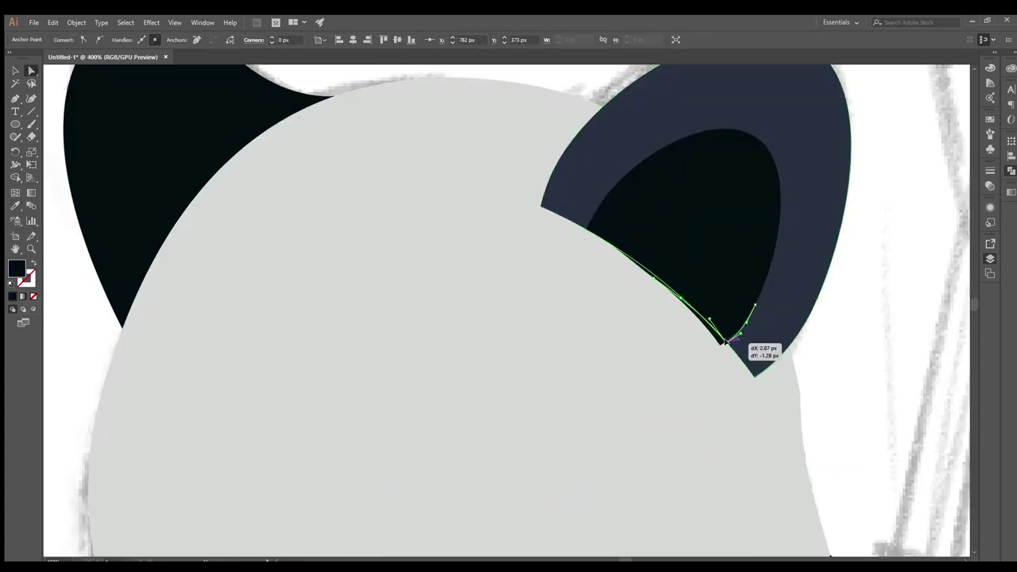
pyautogui.scroll(-5, 724, 340)
pyautogui.scroll(5, 517, 190)
pyautogui.click(488, 182)
pyautogui.scroll(-3, 530, 157)
pyautogui.scroll(-3, 531, 157)
pyautogui.scroll(3, 531, 157)
pyautogui.scroll(-5, 556, 238)
pyautogui.scroll(-1, 589, 297)
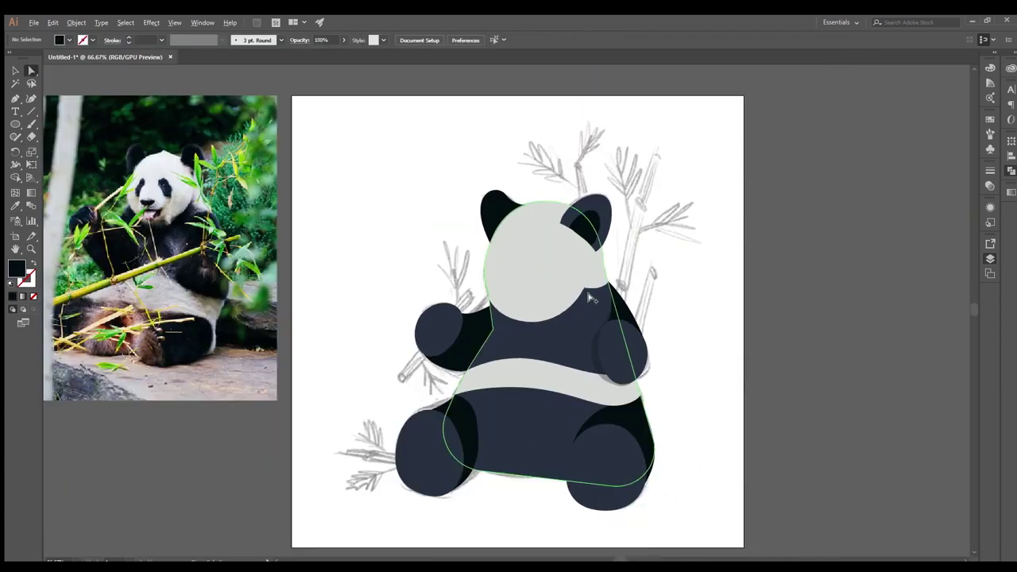
pyautogui.scroll(1, 479, 469)
pyautogui.scroll(-1, 334, 238)
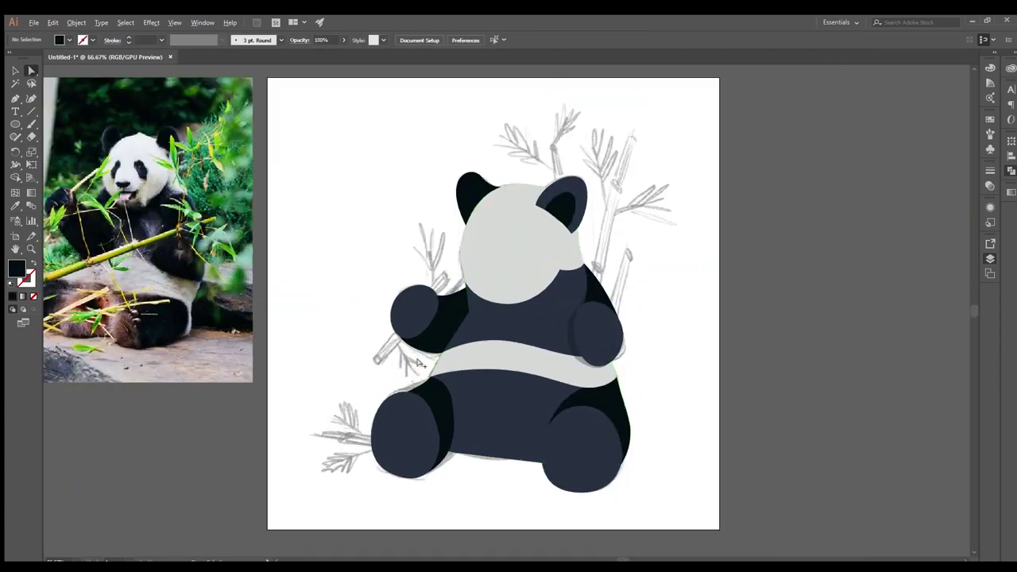
pyautogui.scroll(1, 288, 260)
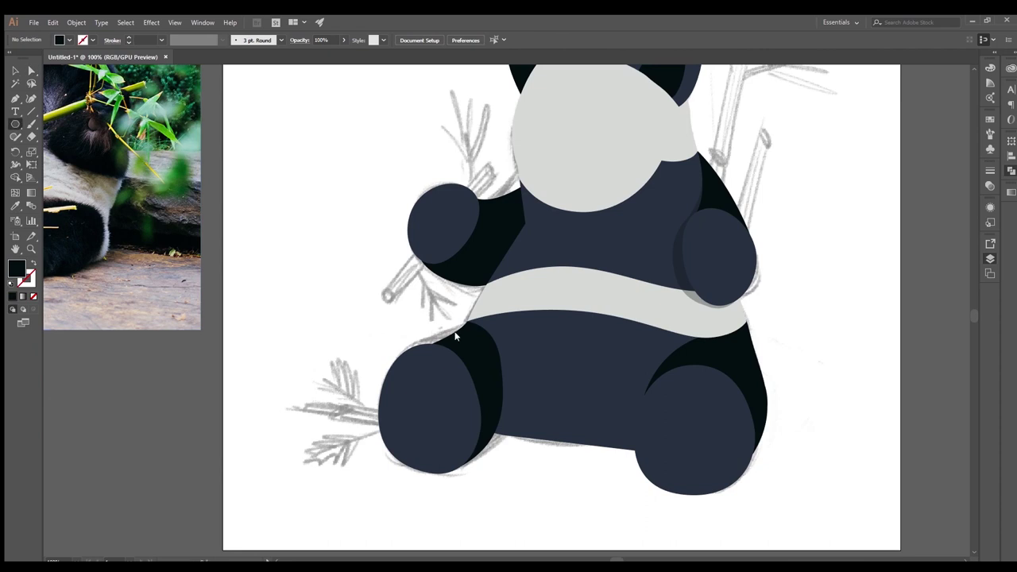
# Shape a rounded dark toe mark on top of a foot and duplicate it into three toes.
pyautogui.moveTo(354, 312); pyautogui.dragTo(352, 284)
pyautogui.scroll(1, 352, 294)
pyautogui.scroll(2, 334, 286)
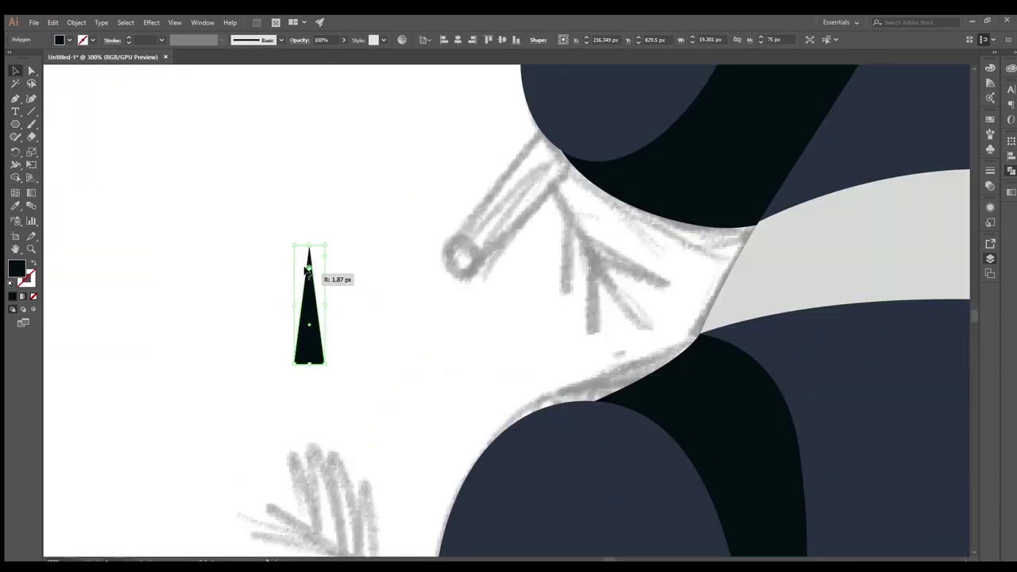
pyautogui.scroll(-1, 308, 270)
pyautogui.moveTo(308, 317); pyautogui.dragTo(481, 272)
pyautogui.scroll(1, 476, 262)
pyautogui.moveTo(466, 230); pyautogui.dragTo(471, 254)
pyautogui.scroll(-1, 471, 250)
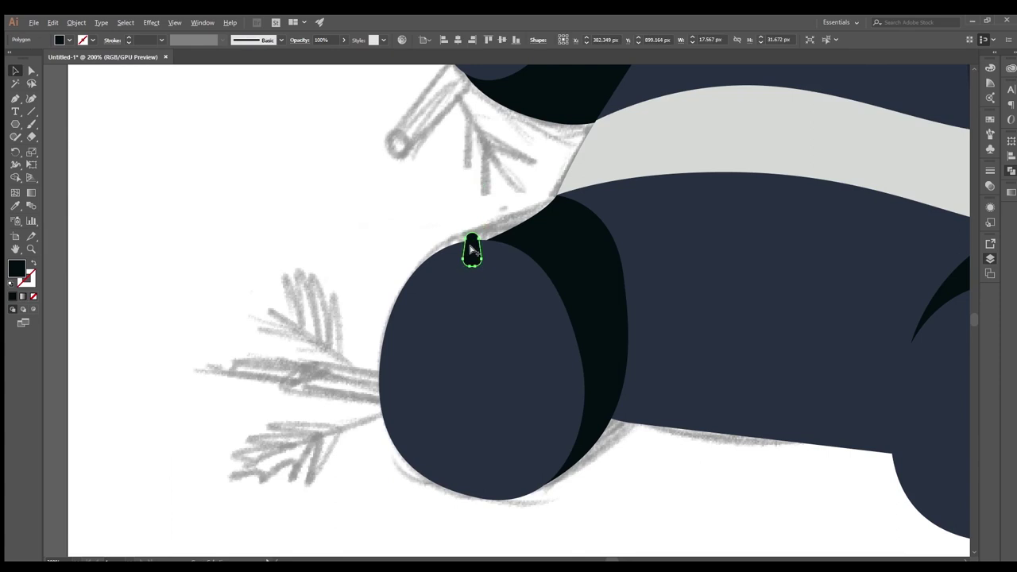
pyautogui.scroll(1, 512, 282)
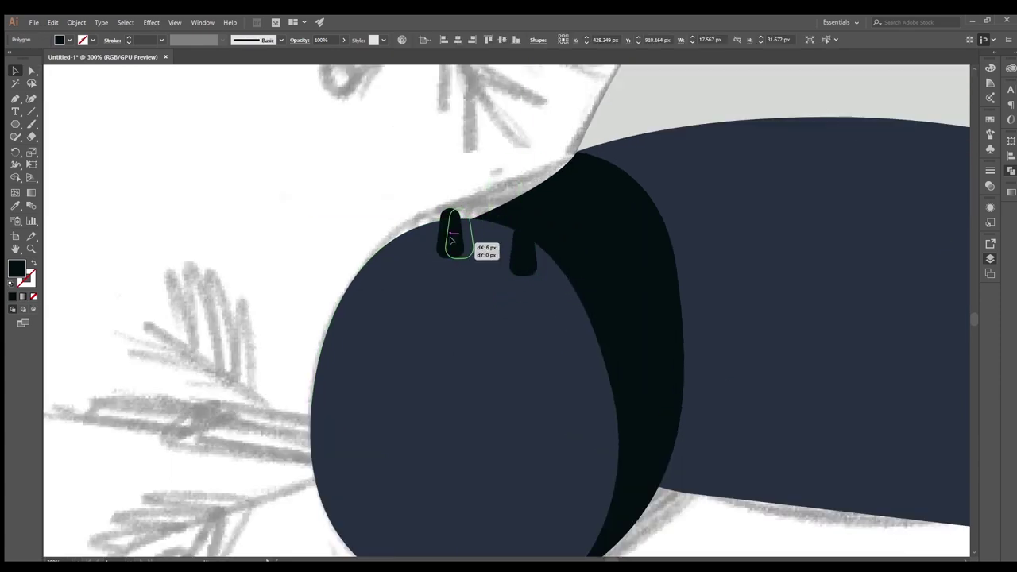
pyautogui.moveTo(527, 289); pyautogui.dragTo(385, 298)
pyautogui.scroll(-3, 272, 295)
# Copy the three toes onto the other foot and add toe marks on the left arm paw.
pyautogui.moveTo(270, 296); pyautogui.dragTo(554, 328)
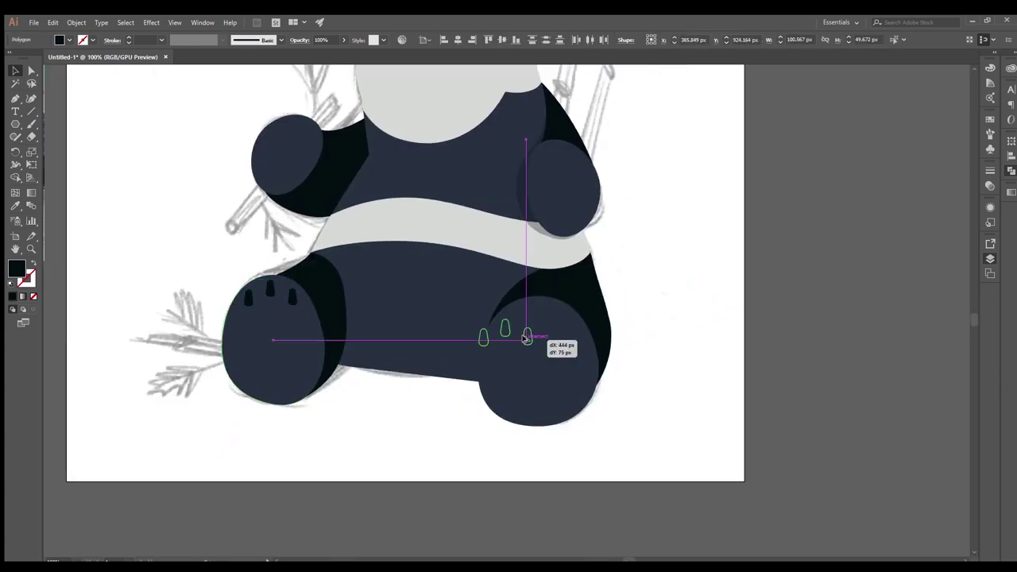
pyautogui.scroll(-2, 554, 328)
pyautogui.scroll(3, 469, 295)
pyautogui.moveTo(415, 480)
pyautogui.mouseDown()
pyautogui.moveTo(414, 277)
pyautogui.moveTo(442, 278)
pyautogui.mouseUp()
pyautogui.scroll(2, 442, 279)
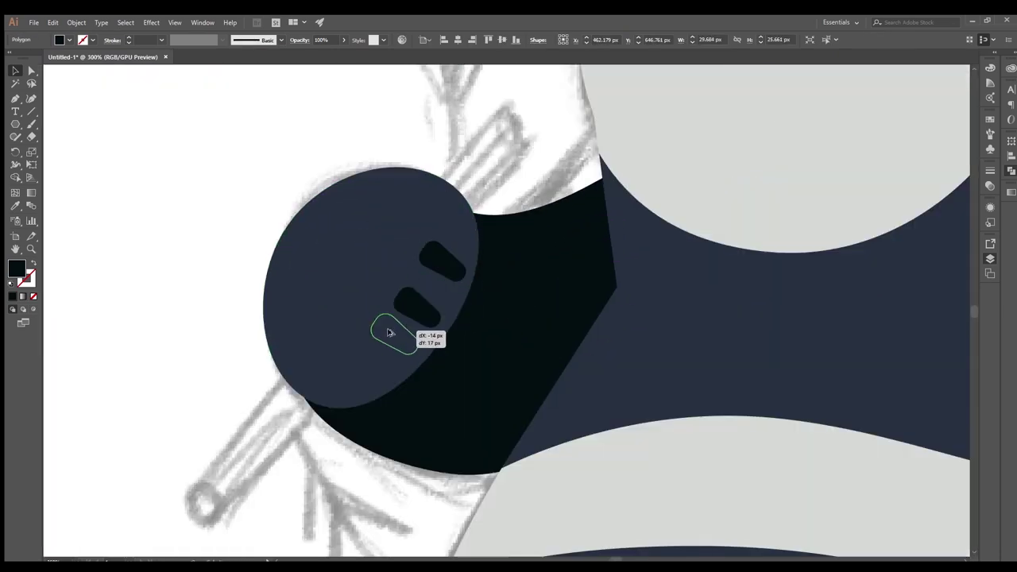
pyautogui.moveTo(390, 332); pyautogui.dragTo(388, 334)
pyautogui.scroll(-3, 388, 334)
pyautogui.scroll(3, 363, 272)
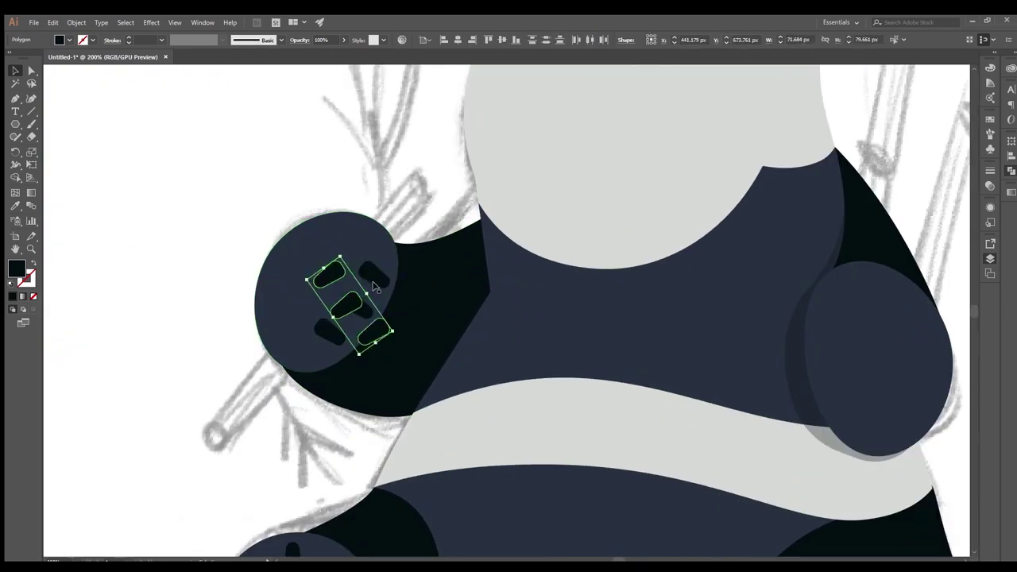
pyautogui.scroll(-3, 353, 302)
# Copy the arm paw's toe marks onto the right arm paw.
pyautogui.moveTo(290, 294); pyautogui.dragTo(554, 348)
pyautogui.scroll(2, 547, 327)
pyautogui.click(540, 330)
pyautogui.scroll(-3, 556, 318)
pyautogui.click(492, 206)
# Lower the head's opacity and reshape a dark triangle into an eye patch over one eye.
pyautogui.moveTo(344, 41); pyautogui.dragTo(320, 50)
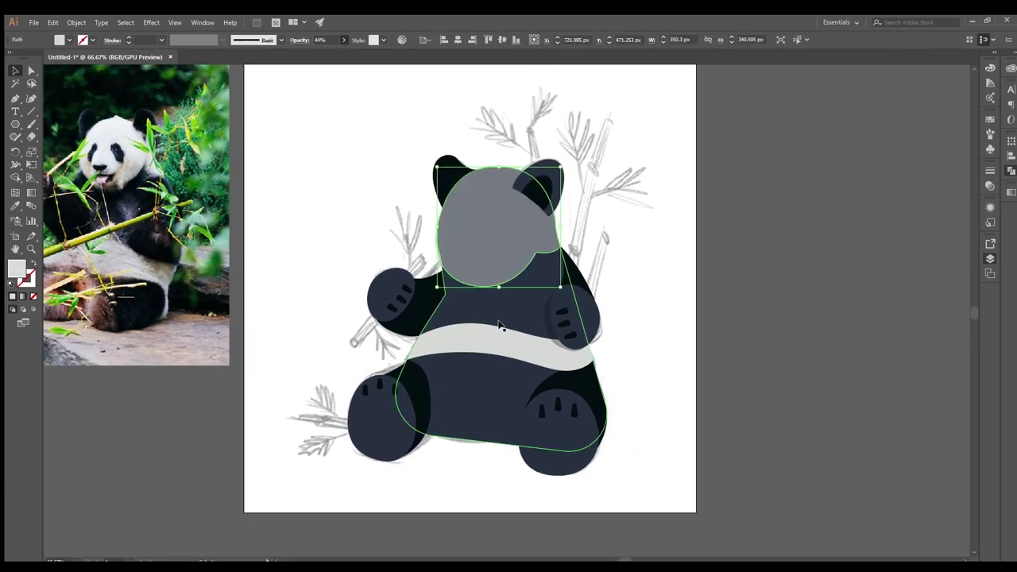
pyautogui.scroll(3, 533, 257)
pyautogui.hotkey('ctrl', 'shift', 'a')
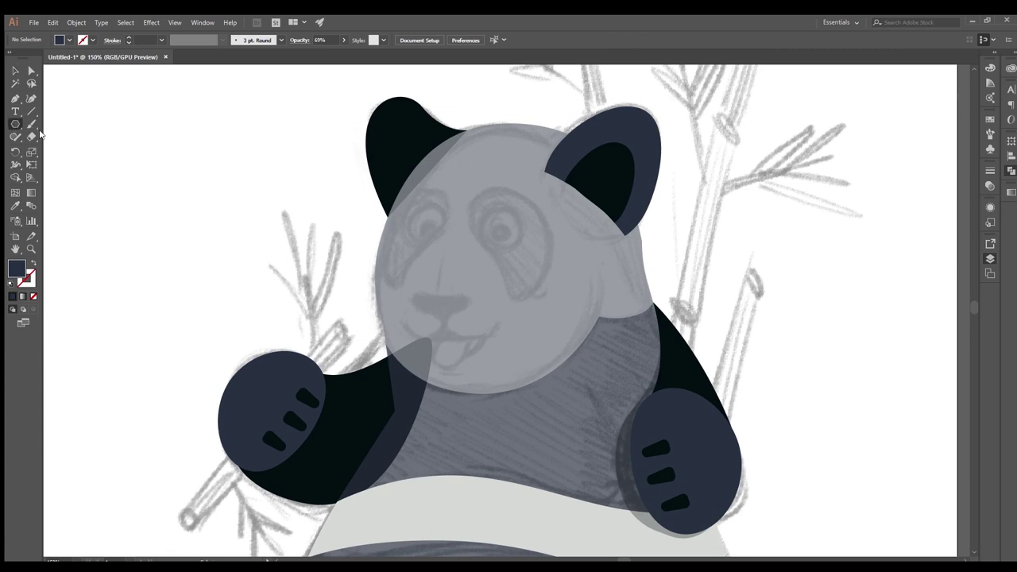
pyautogui.moveTo(476, 229); pyautogui.dragTo(477, 189)
pyautogui.press('a')
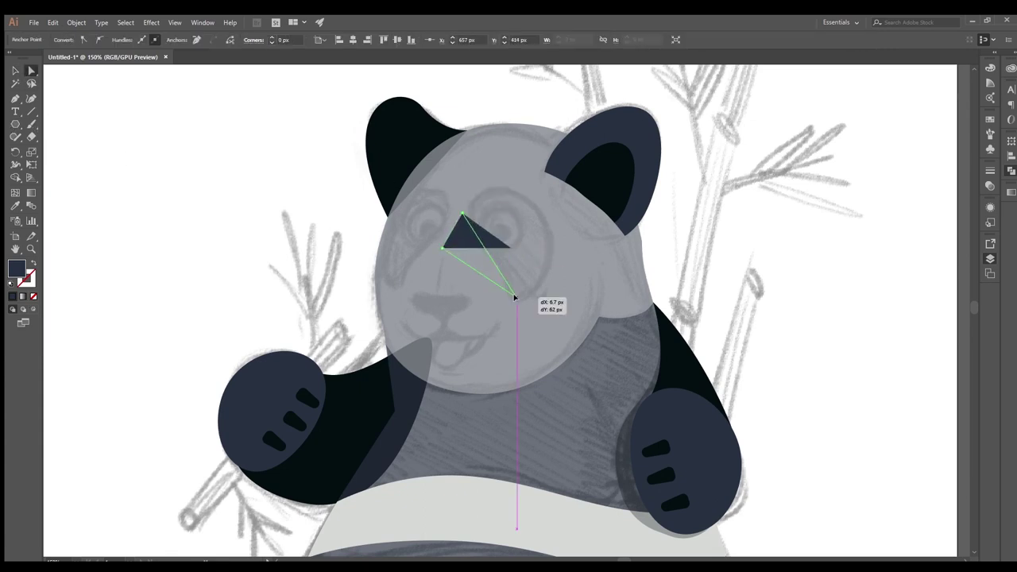
pyautogui.moveTo(540, 214); pyautogui.dragTo(544, 216)
pyautogui.moveTo(462, 213); pyautogui.dragTo(496, 204)
pyautogui.moveTo(495, 204); pyautogui.dragTo(468, 217)
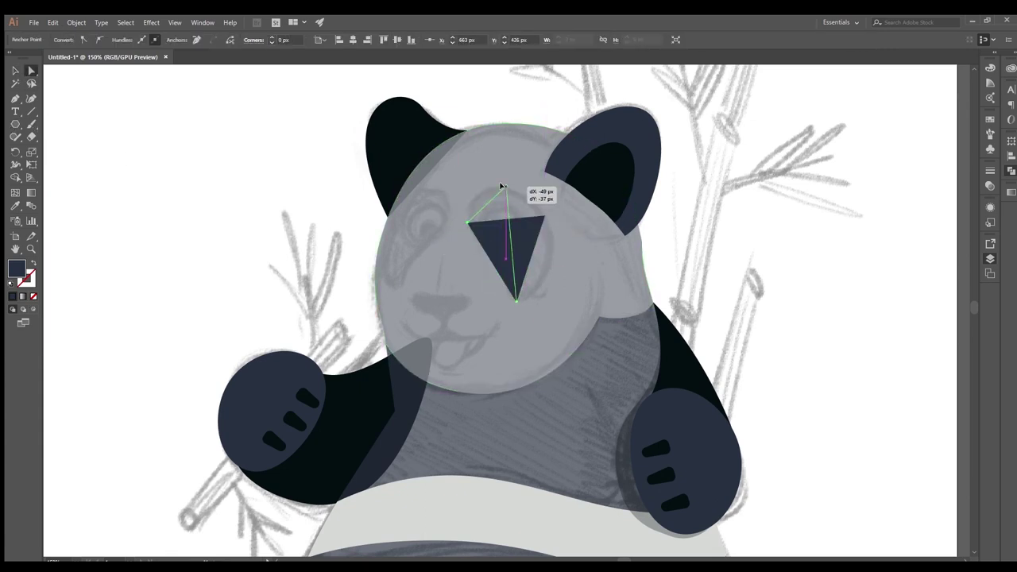
pyautogui.moveTo(501, 186); pyautogui.dragTo(498, 187)
# Try rounding the eye patch's corners, undoing the change, and reselect the patch.
pyautogui.press('p')
pyautogui.moveTo(548, 243); pyautogui.dragTo(550, 247)
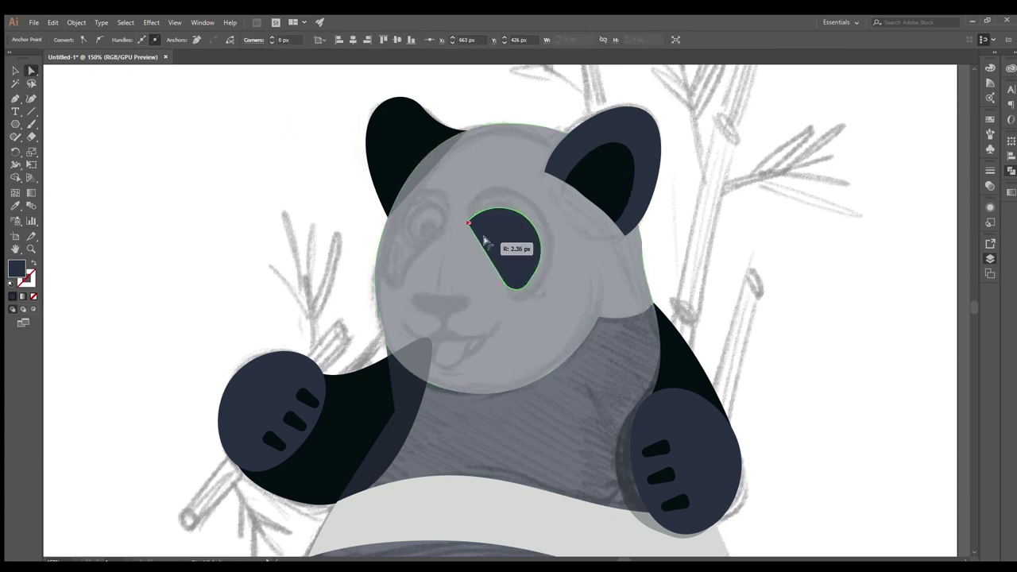
pyautogui.scroll(3, 488, 235)
pyautogui.hotkey('ctrl', 'z')
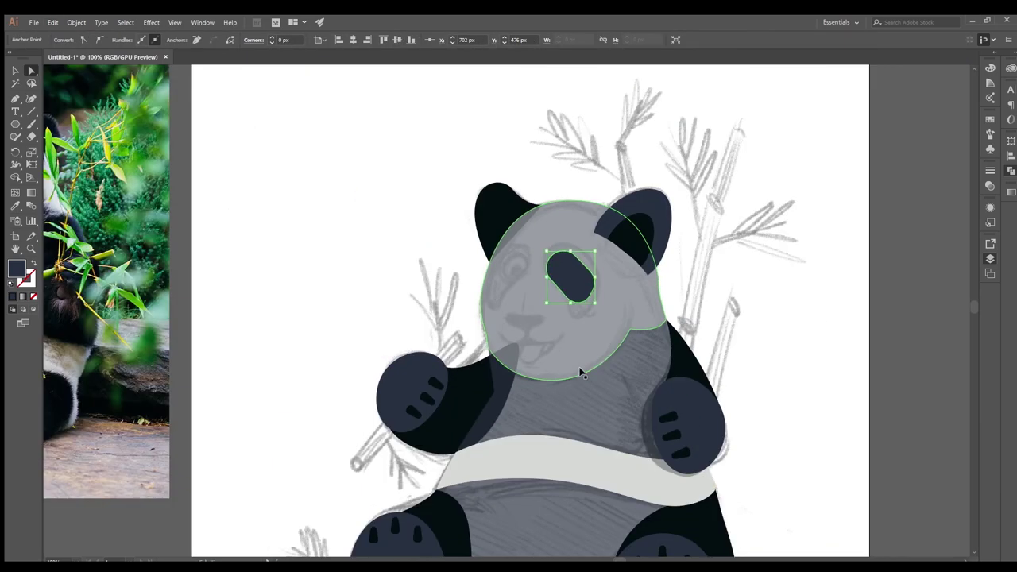
pyautogui.press('v')
pyautogui.moveTo(523, 220)
pyautogui.mouseDown()
pyautogui.moveTo(617, 350)
pyautogui.moveTo(522, 220)
pyautogui.mouseUp()
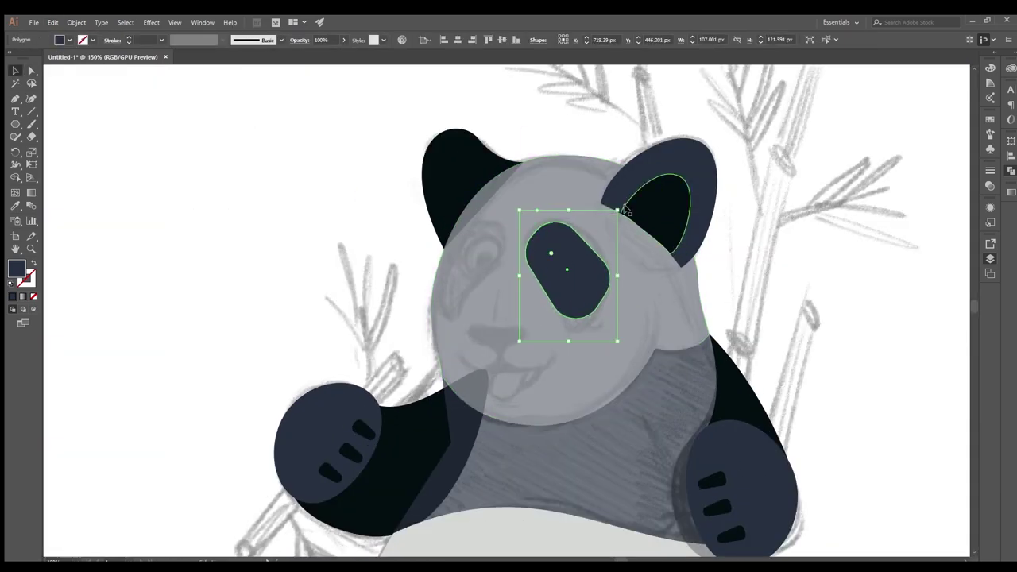
pyautogui.press('a')
# Reflect a copy of the eye patch horizontally and place it over the left eye.
pyautogui.hscroll(-3, 754, 291)
pyautogui.press('v')
pyautogui.click(633, 251)
pyautogui.moveTo(763, 445); pyautogui.dragTo(622, 294)
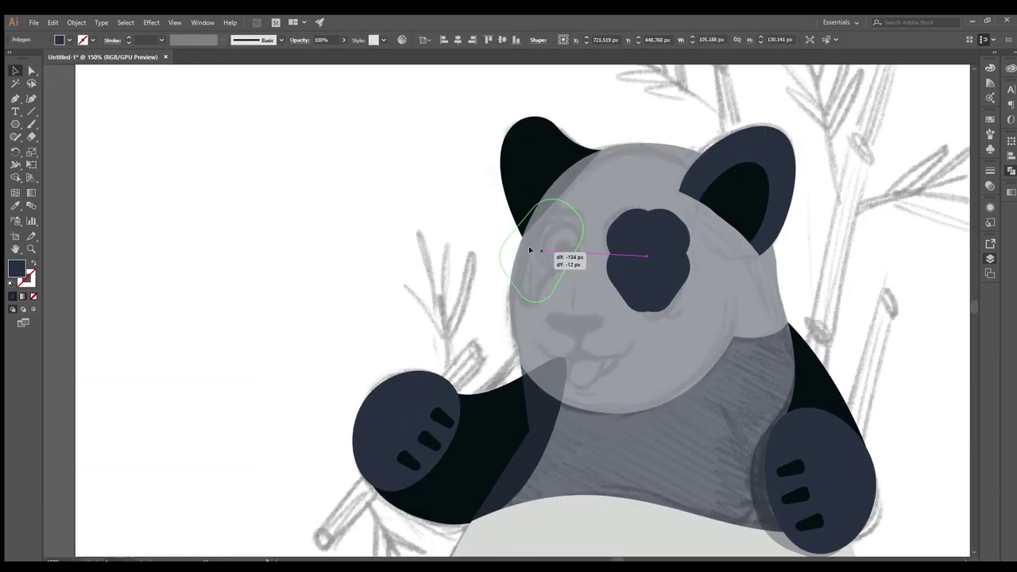
pyautogui.moveTo(530, 250); pyautogui.dragTo(543, 251)
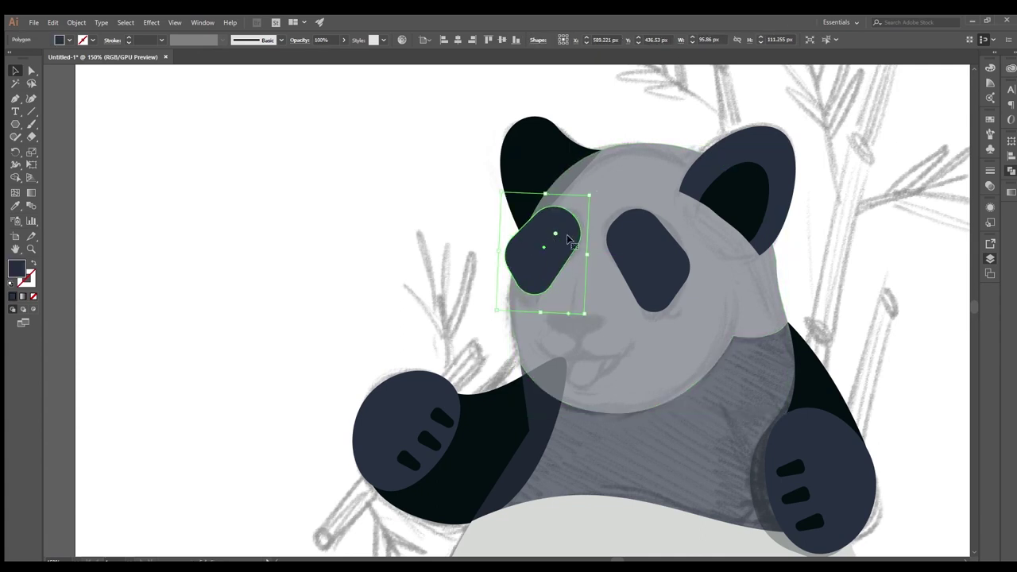
pyautogui.click(686, 275)
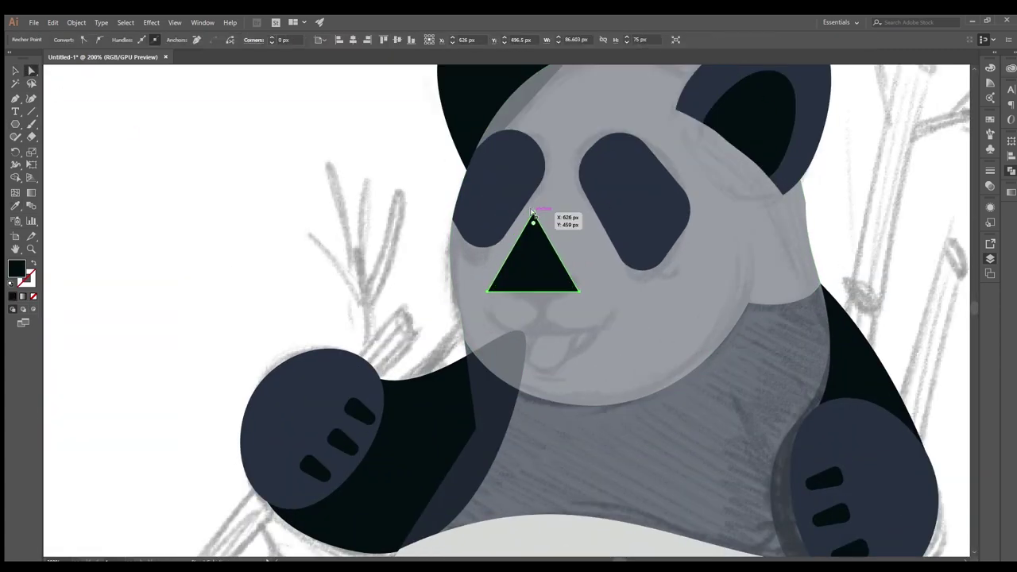
# Pull the triangle's top anchor down to form the panda's black nose.
pyautogui.moveTo(536, 220); pyautogui.dragTo(543, 311)
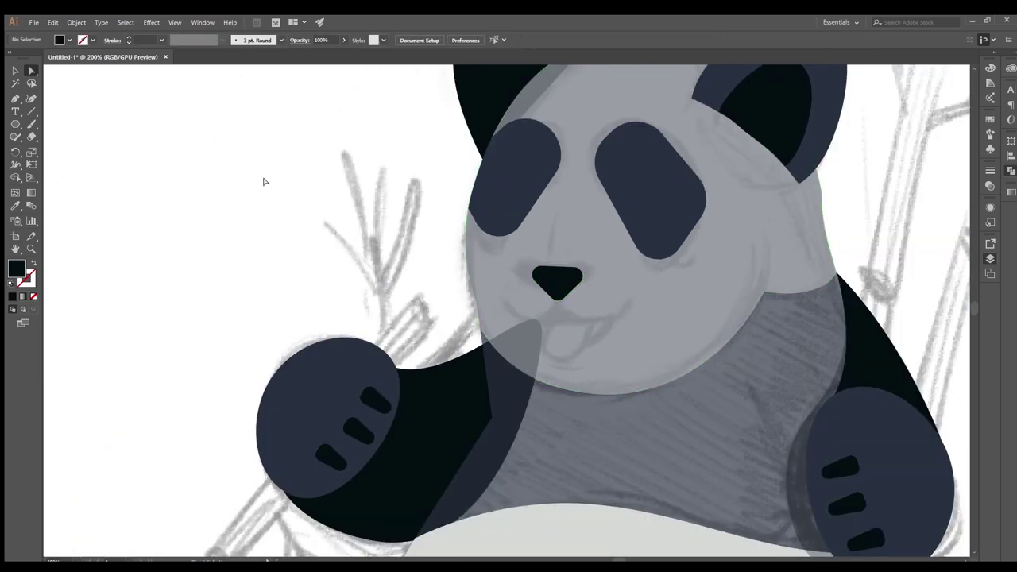
pyautogui.press('v')
pyautogui.click(548, 278)
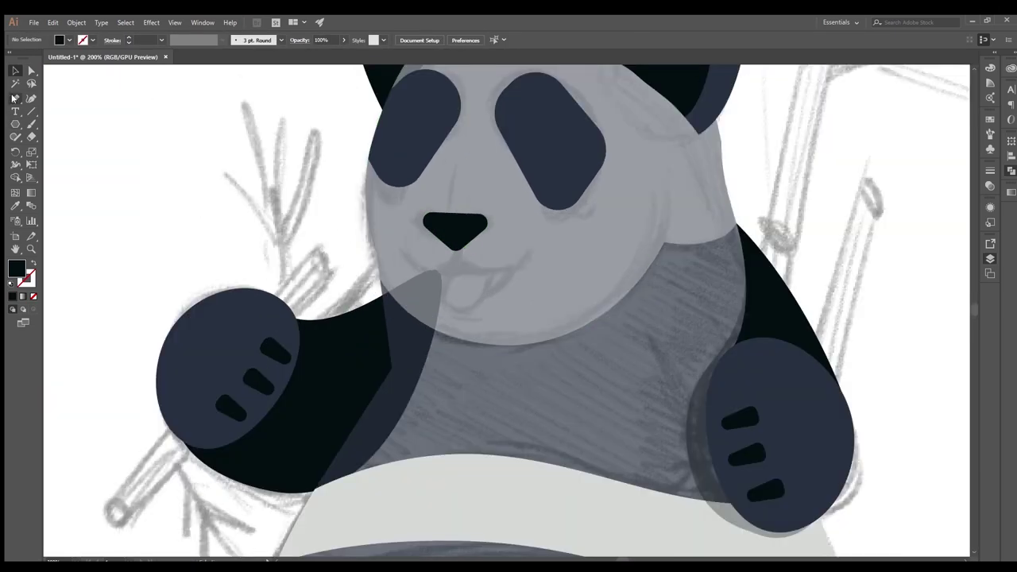
# Draw a curved mouth path with the Pen tool just below the nose.
pyautogui.click(15, 98)
pyautogui.hotkey('ctrl', '+')
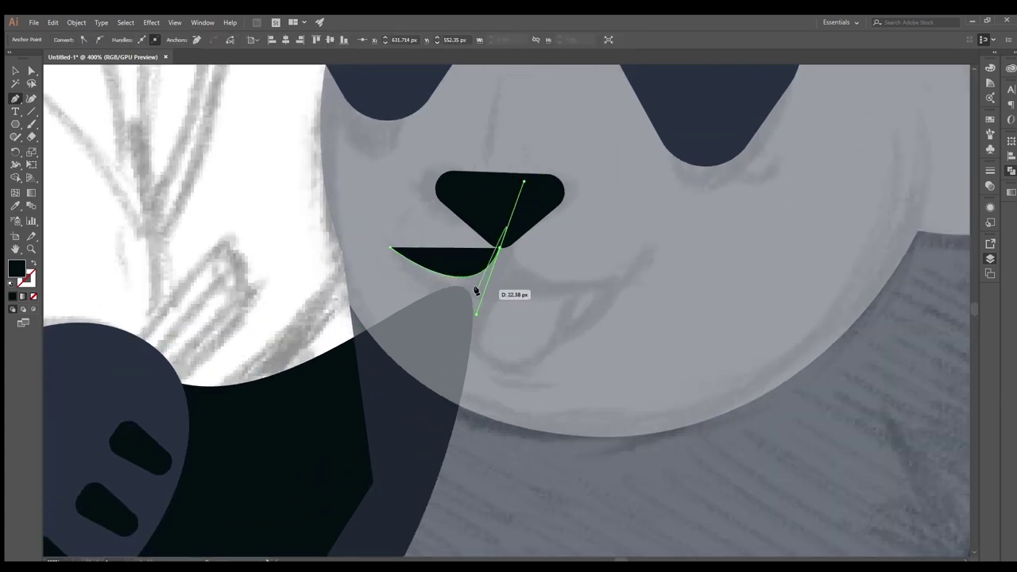
pyautogui.click(389, 249)
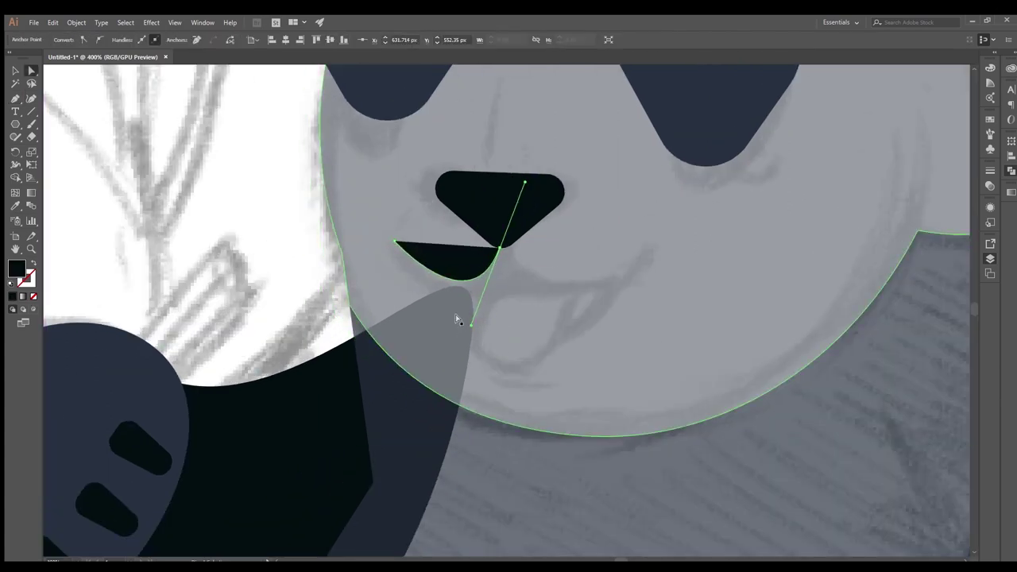
pyautogui.hotkey('ctrl', 'z')
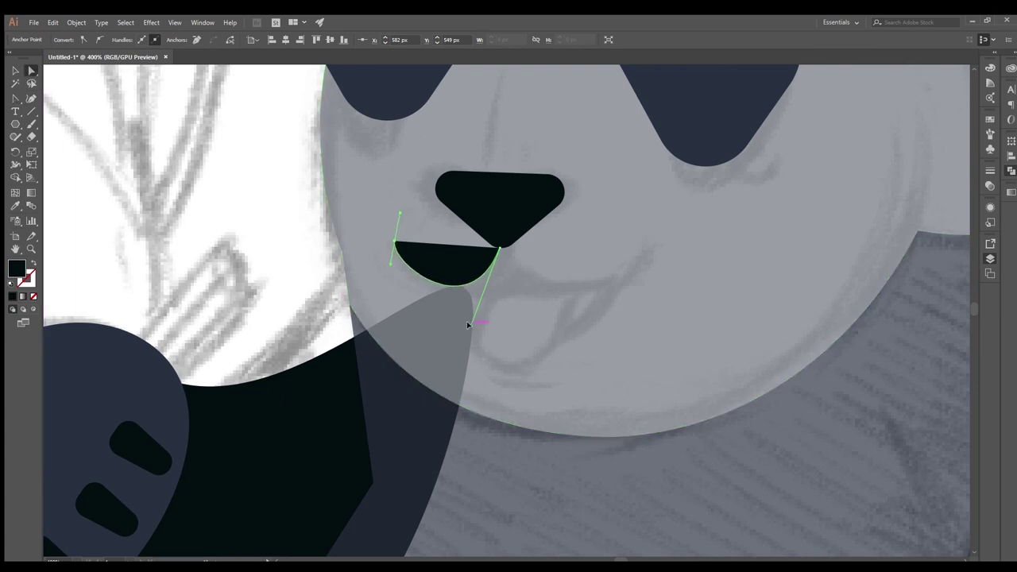
pyautogui.hotkey('ctrl', '-')
pyautogui.hotkey('ctrl', '-')
# Swap the mouth curve's fill and stroke, then duplicate it for the mouth's other side.
pyautogui.hotkey('shift', 'x')
pyautogui.press('v')
pyautogui.hotkey('ctrl', '+')
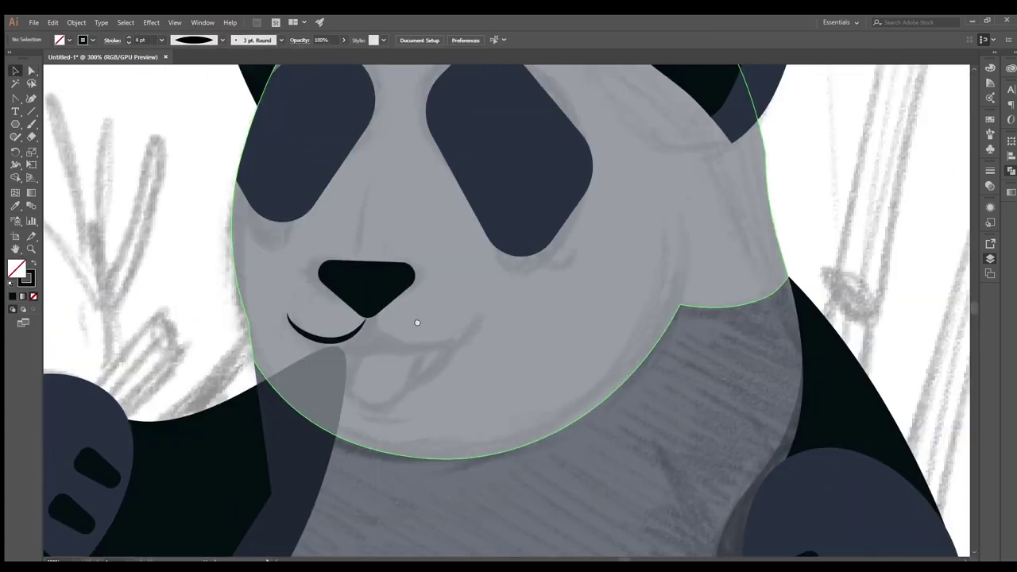
pyautogui.moveTo(362, 327)
pyautogui.mouseDown()
pyautogui.moveTo(453, 336)
pyautogui.moveTo(452, 348)
pyautogui.mouseUp()
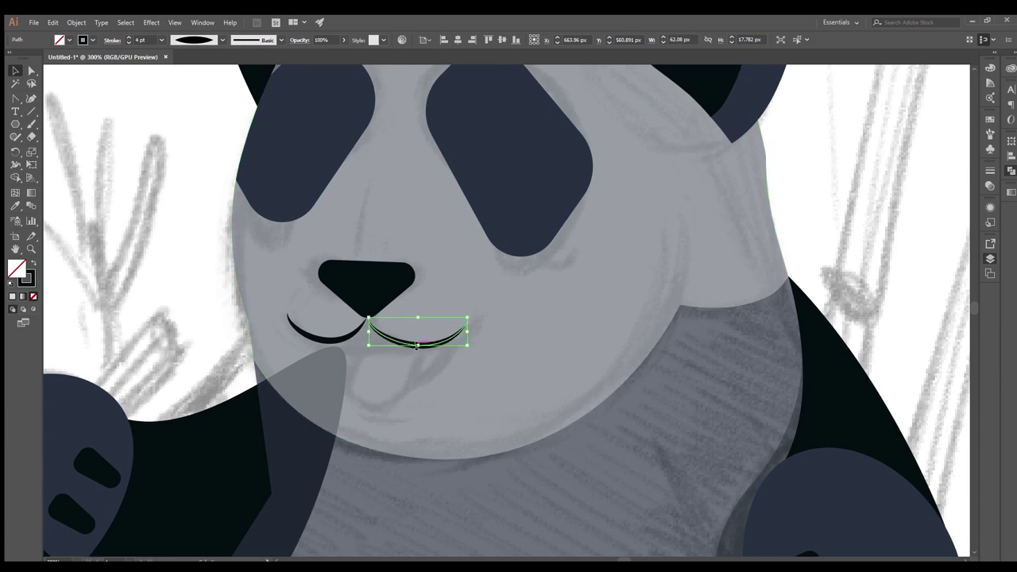
pyautogui.hotkey('ctrl', '-')
pyautogui.hotkey('ctrl', '-')
pyautogui.hotkey('ctrl', '-')
pyautogui.click(204, 222)
# Draw a black-filled lower lip curving under the mouth.
pyautogui.hotkey('ctrl', '+')
pyautogui.hotkey('ctrl', '+')
pyautogui.hotkey('ctrl', '+')
pyautogui.click(331, 306)
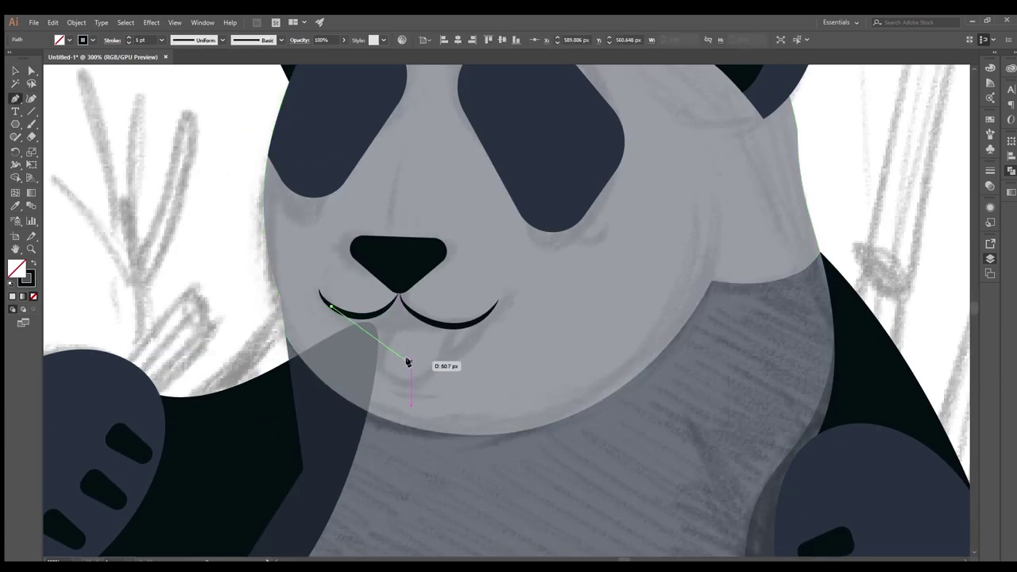
pyautogui.moveTo(486, 322); pyautogui.dragTo(425, 321)
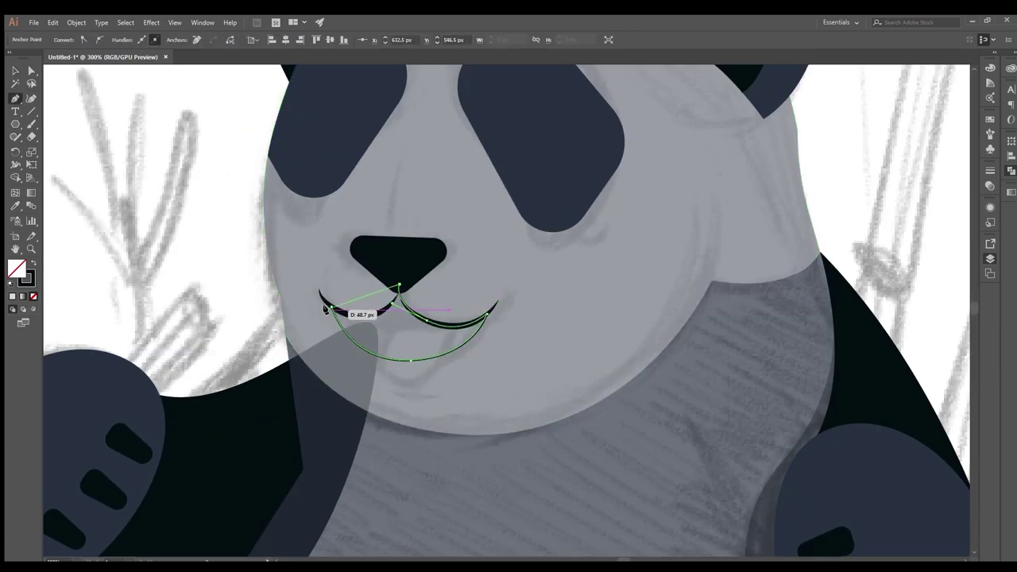
pyautogui.hotkey('shift', 'x')
pyautogui.hotkey('ctrl', '-')
pyautogui.press('v')
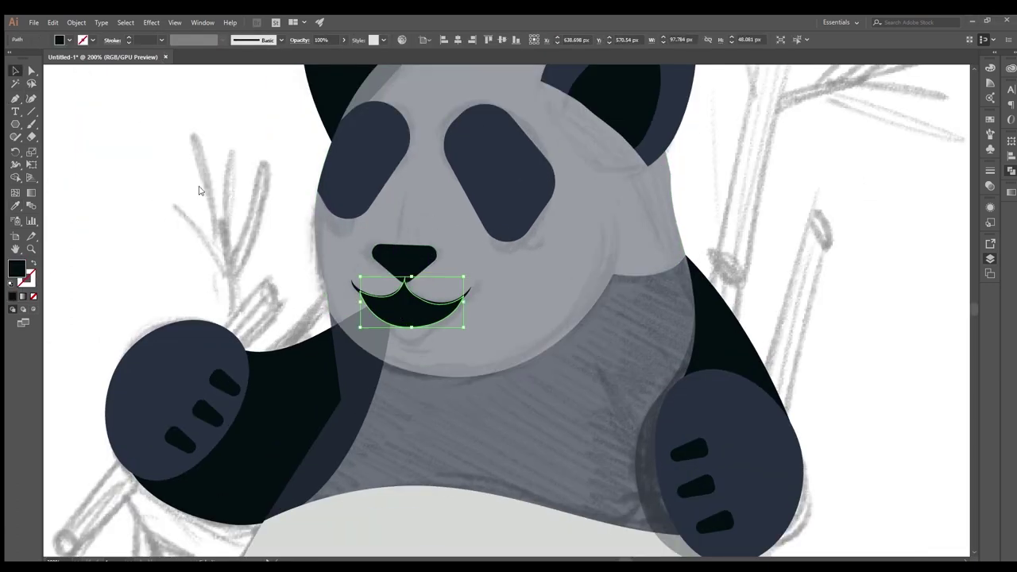
# Fill the open mouth red, draw the tongue, and overlap it with a pink ellipse.
pyautogui.hotkey('ctrl', '+')
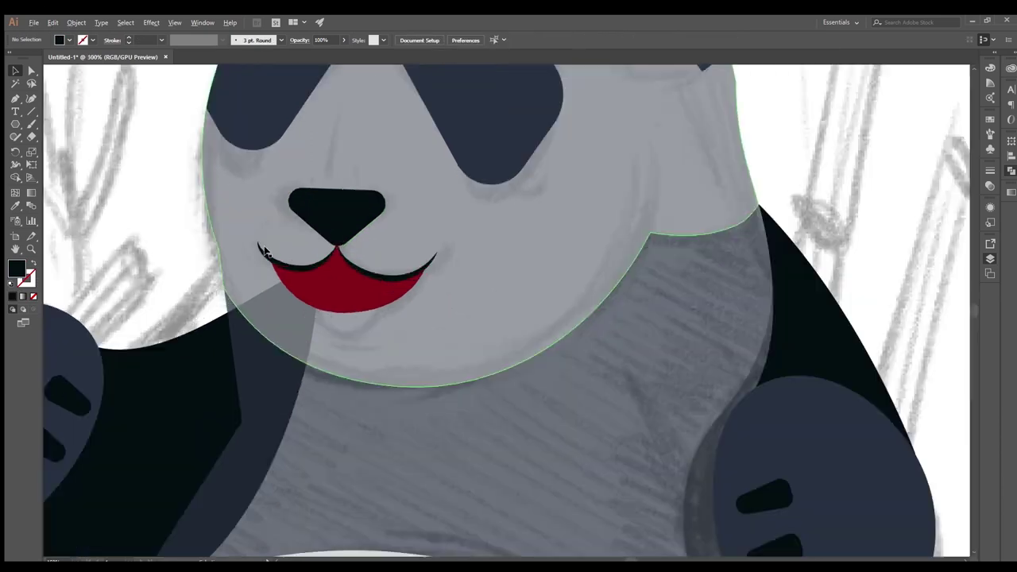
pyautogui.click(278, 270)
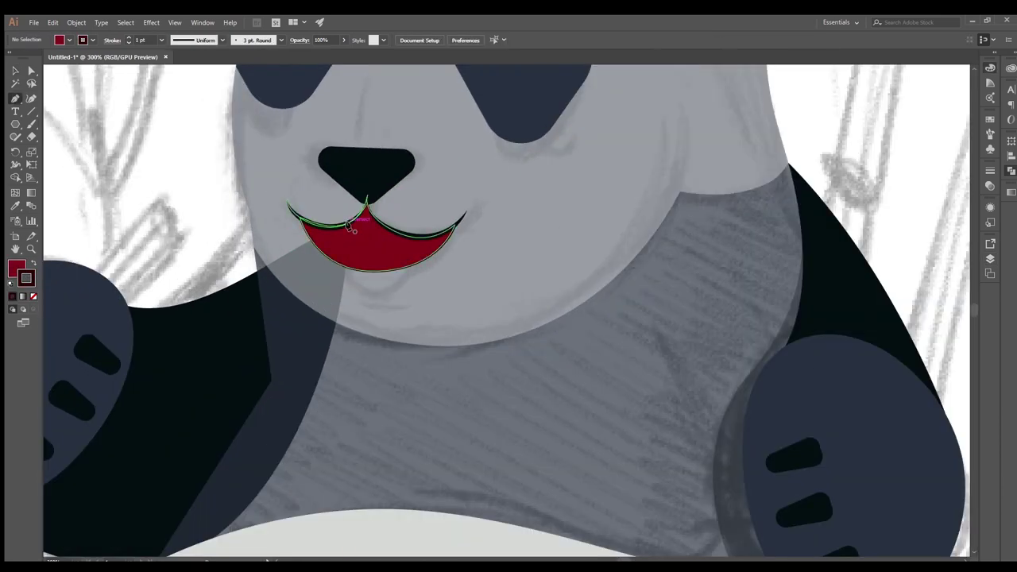
pyautogui.click(347, 227)
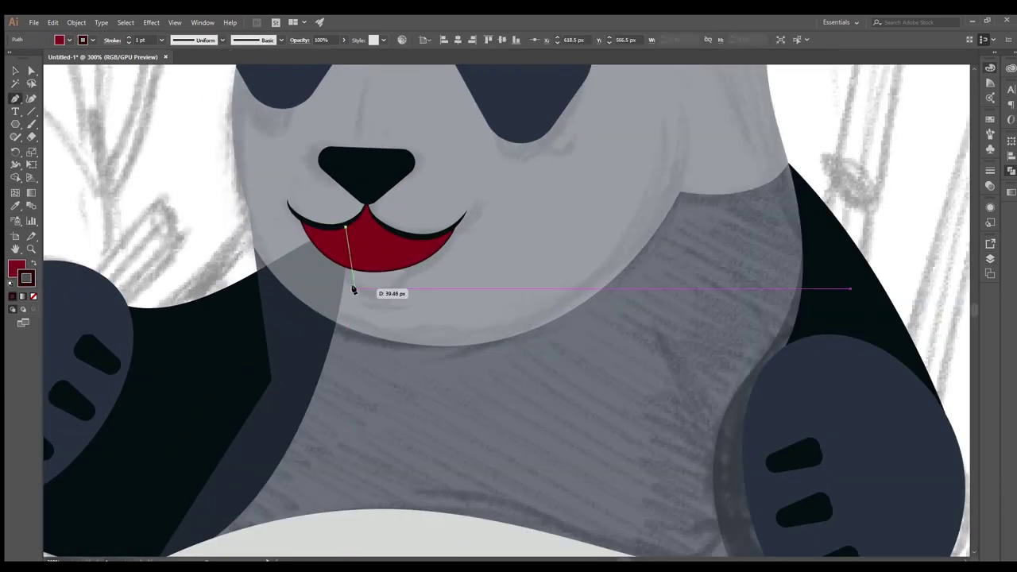
pyautogui.moveTo(357, 289); pyautogui.dragTo(400, 305)
pyautogui.scroll(1, 417, 231)
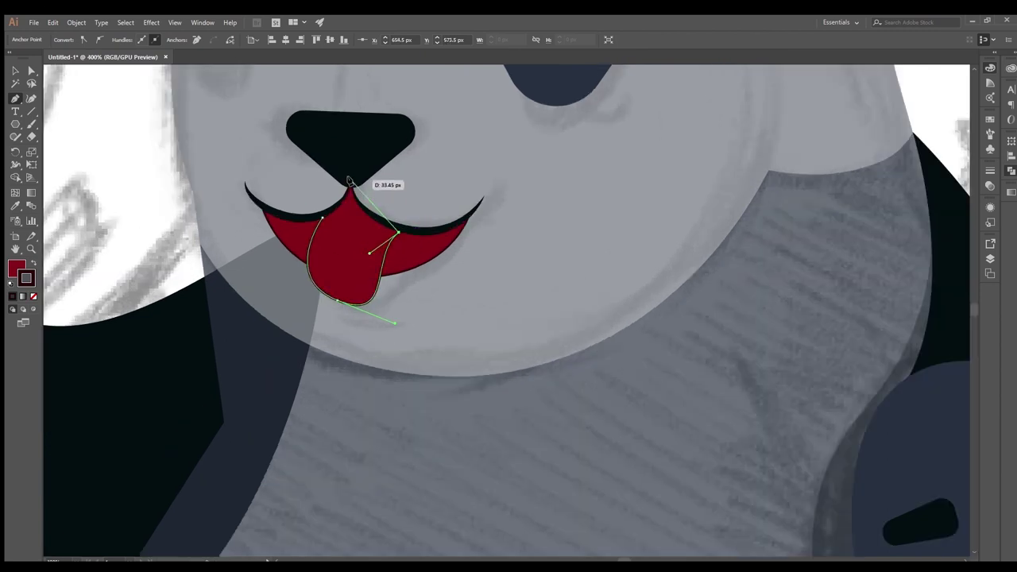
pyautogui.scroll(-3, 295, 228)
pyautogui.scroll(-2, 358, 223)
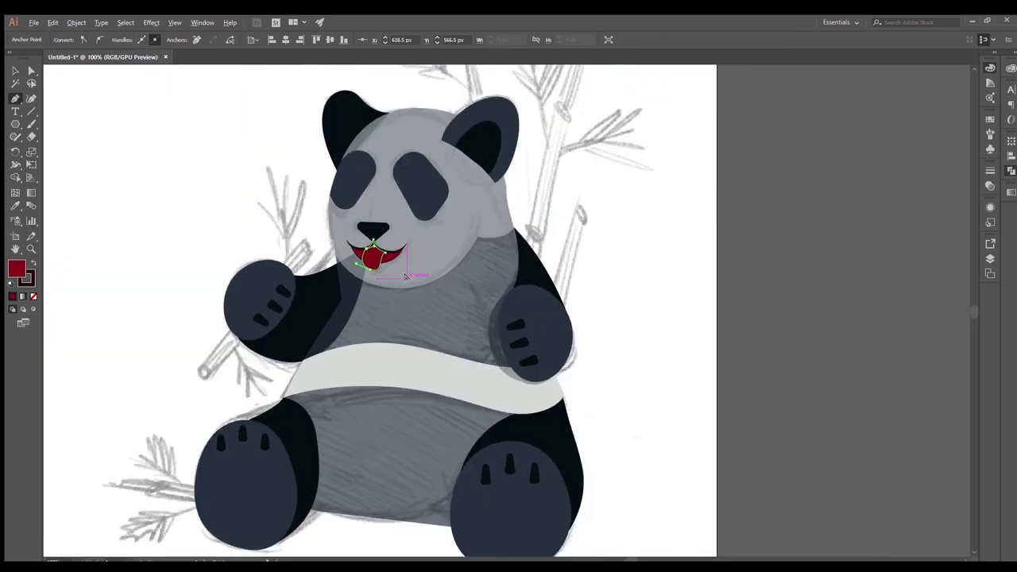
pyautogui.scroll(1, 410, 201)
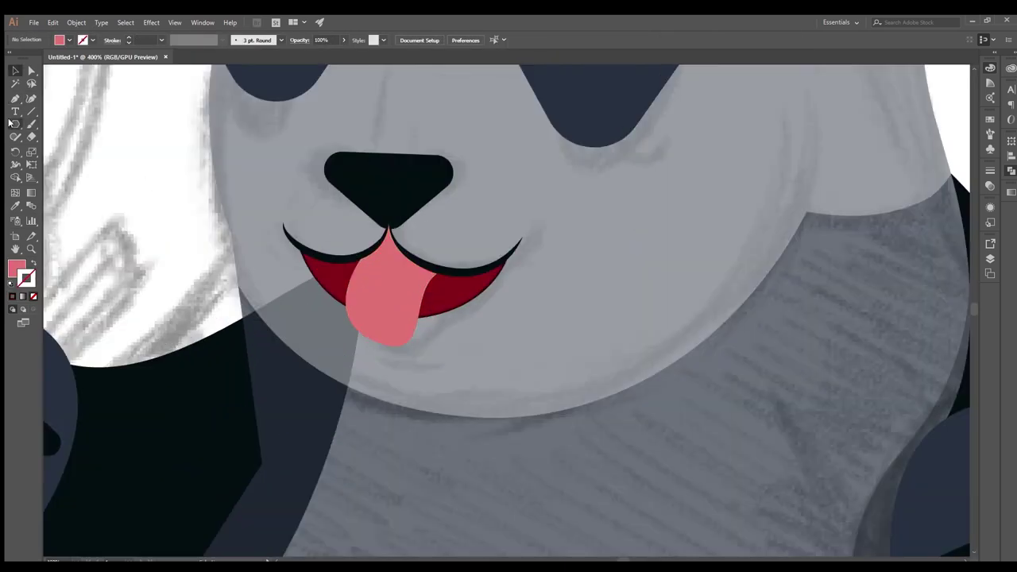
pyautogui.moveTo(411, 321); pyautogui.dragTo(397, 329)
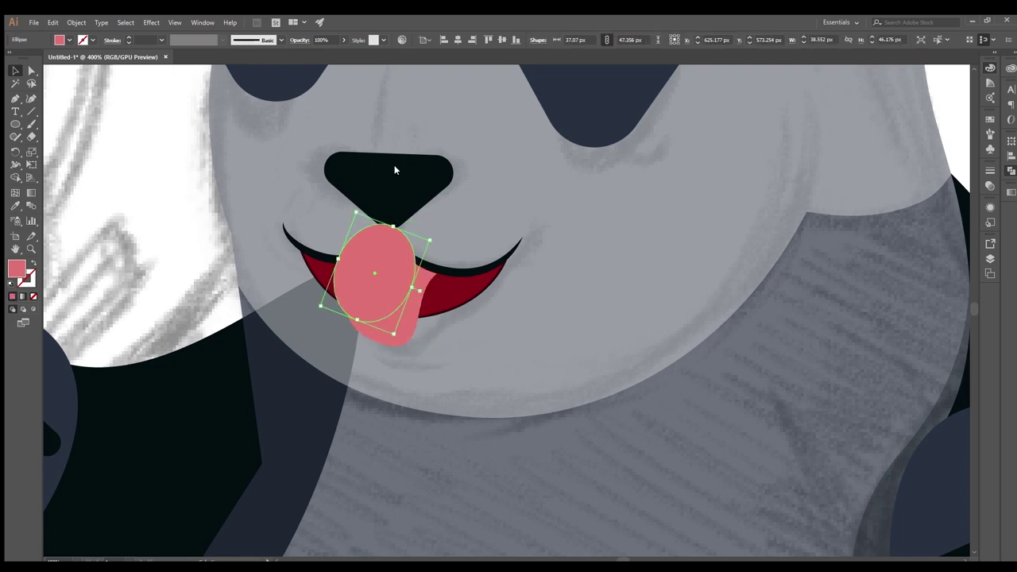
pyautogui.keyDown('shift'); pyautogui.click(414, 318); pyautogui.keyUp('shift')
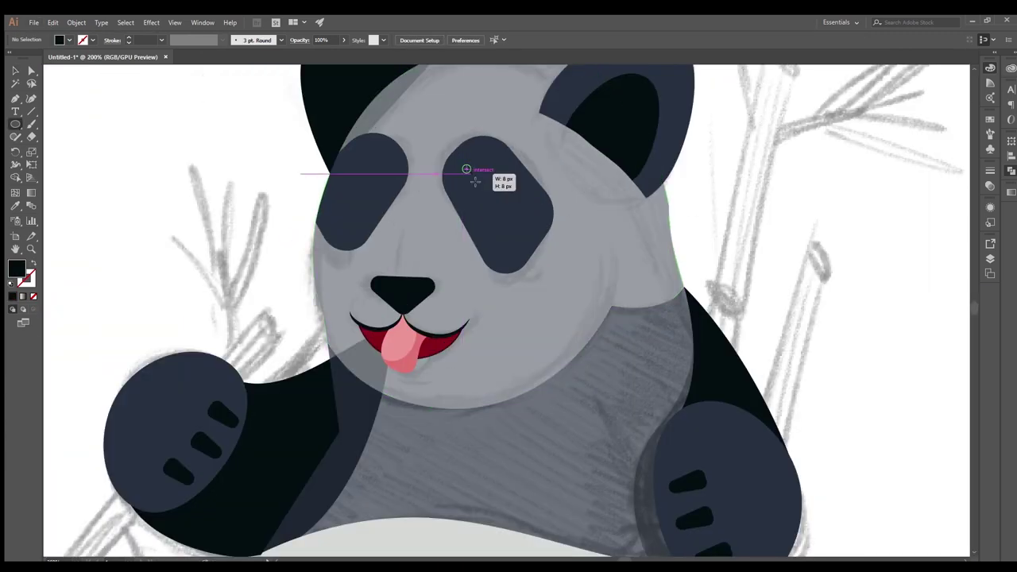
# Draw an eye circle, copy it to the left eye, and make both pupils black.
pyautogui.moveTo(474, 182); pyautogui.dragTo(515, 216)
pyautogui.press('v')
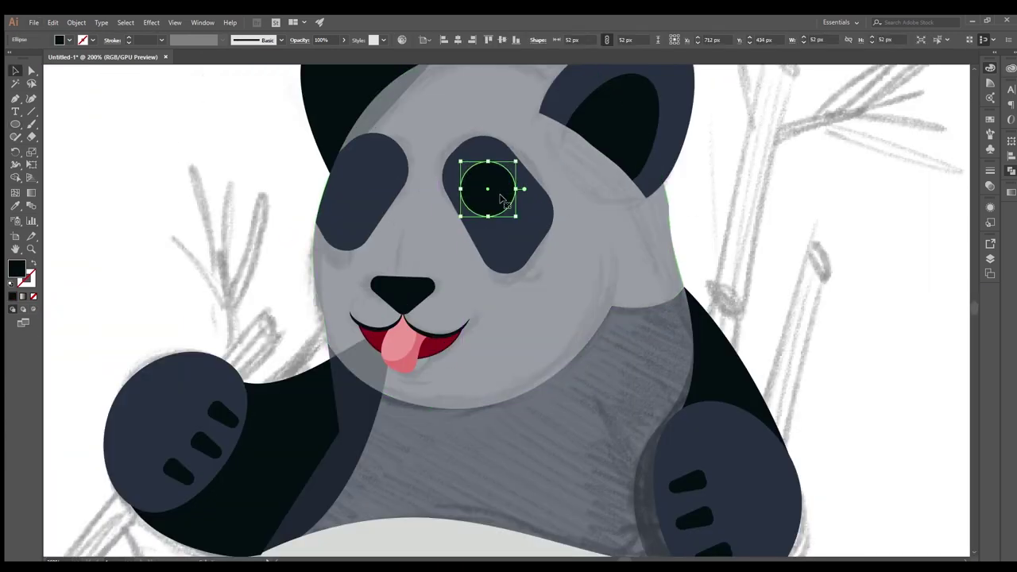
pyautogui.moveTo(389, 195); pyautogui.dragTo(387, 196)
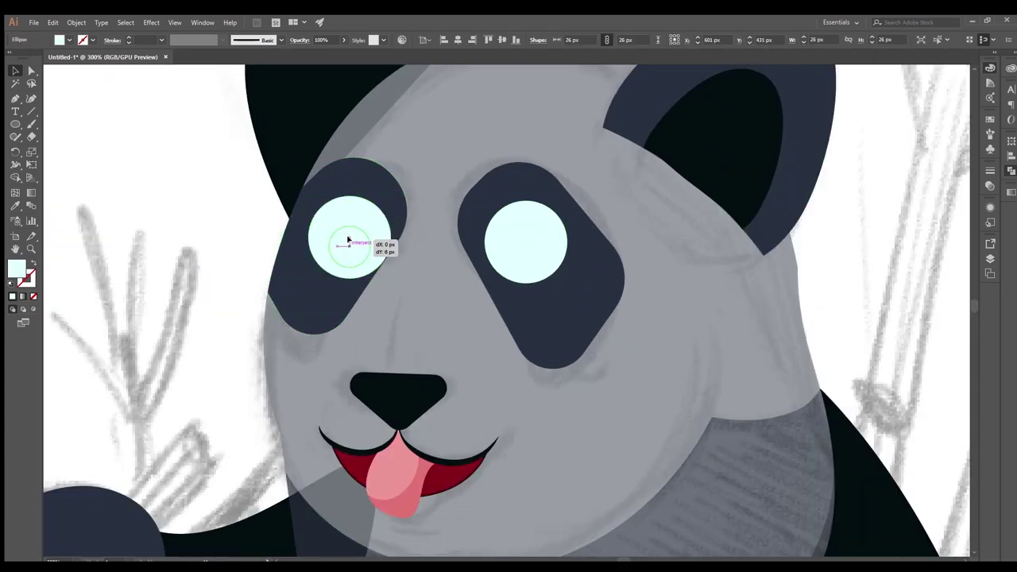
pyautogui.press('i')
pyautogui.click(370, 372)
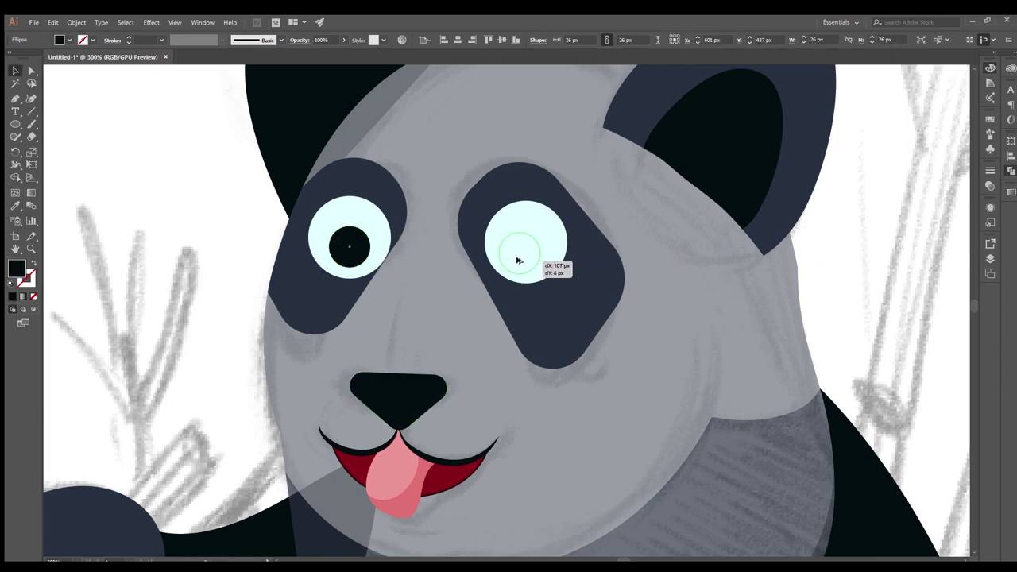
pyautogui.moveTo(517, 259); pyautogui.dragTo(517, 259)
# Add small round white highlights inside the pupils.
pyautogui.hotkey('ctrl', '+')
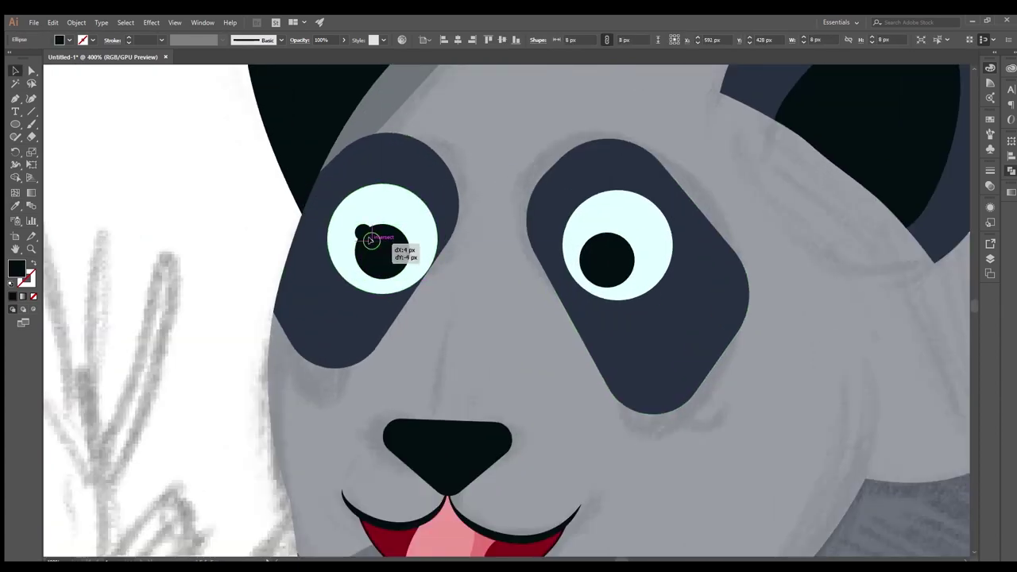
pyautogui.press('i')
pyautogui.click(417, 219)
pyautogui.hotkey('ctrl', '+')
pyautogui.press('l')
pyautogui.moveTo(313, 264); pyautogui.dragTo(340, 296)
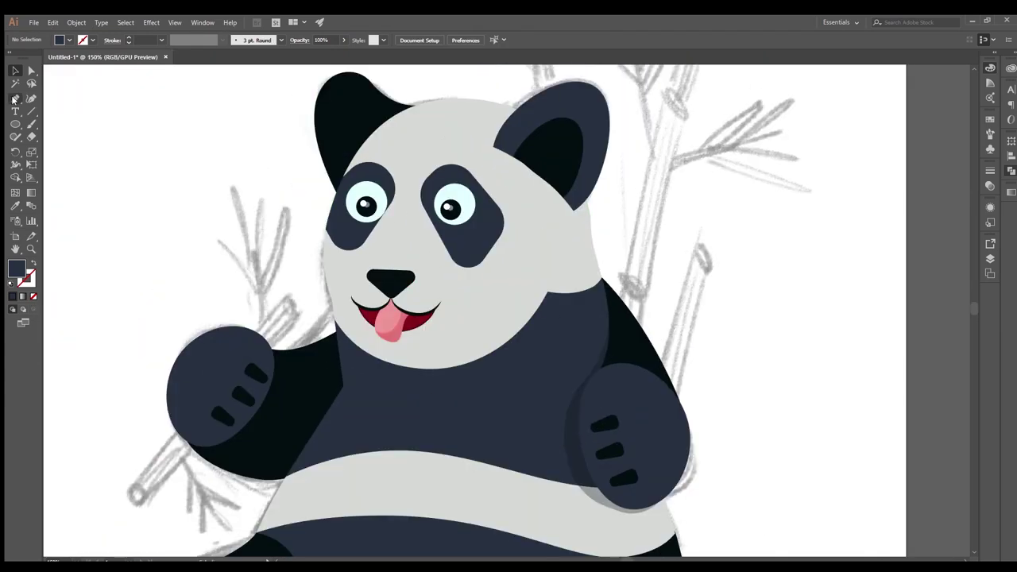
# Draw a cheek shading shape from the right cheek down to the chin and fill it grey.
pyautogui.click(553, 205)
pyautogui.moveTo(548, 294); pyautogui.dragTo(530, 326)
pyautogui.moveTo(417, 366); pyautogui.dragTo(408, 367)
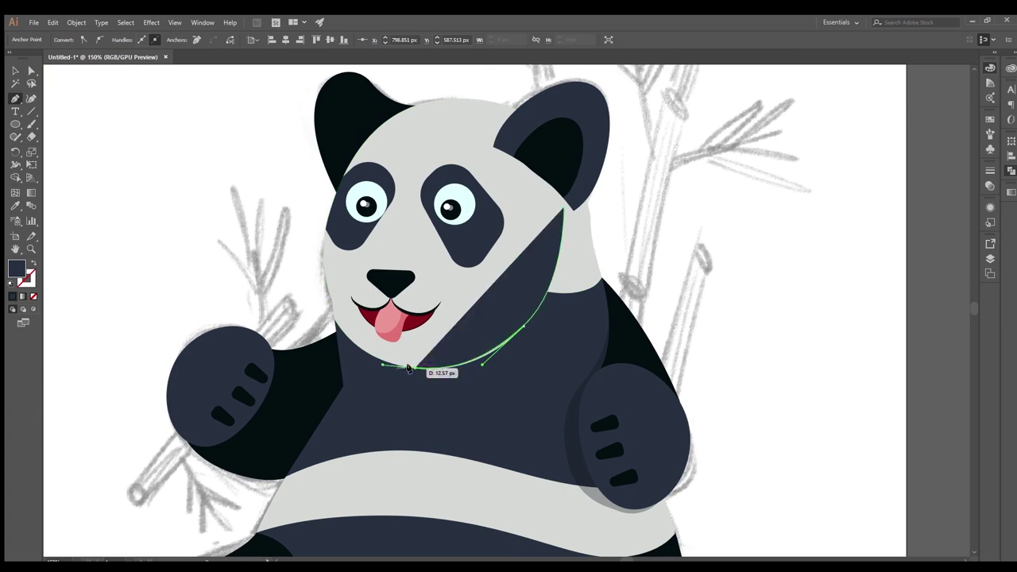
pyautogui.click(560, 213)
pyautogui.press('a')
pyautogui.scroll(-1, 511, 363)
pyautogui.scroll(2, 461, 379)
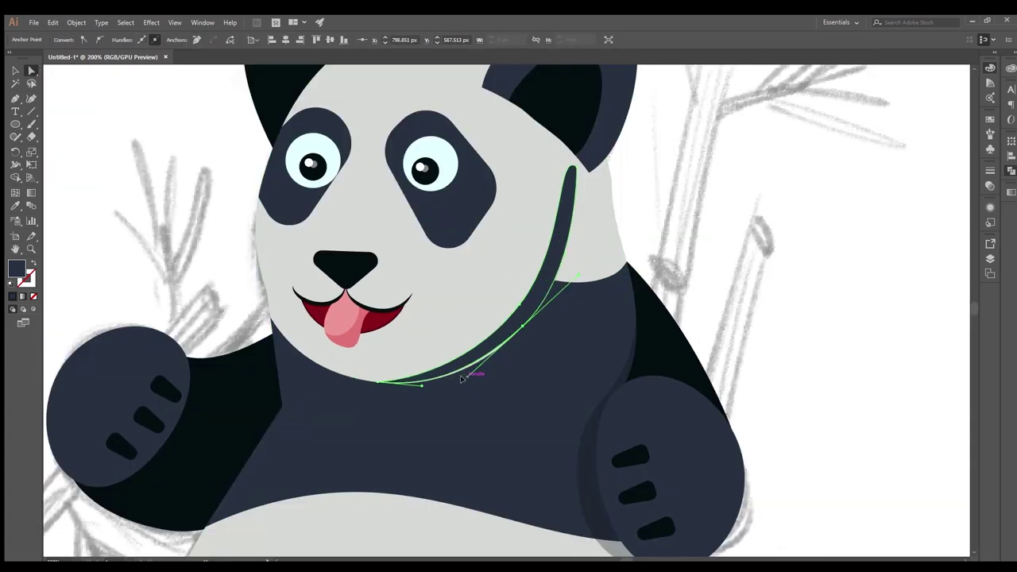
pyautogui.scroll(-2, 474, 367)
pyautogui.scroll(3, 482, 388)
pyautogui.scroll(-3, 657, 198)
pyautogui.scroll(2, 64, 222)
pyautogui.press('i')
pyautogui.press('v')
pyautogui.hotkey('ctrl', 'shift', 'a')
# Draw a dark shadow shape between the legs and set its opacity to 30%.
pyautogui.scroll(-3, 545, 358)
pyautogui.scroll(2, 367, 398)
pyautogui.scroll(-3, 352, 340)
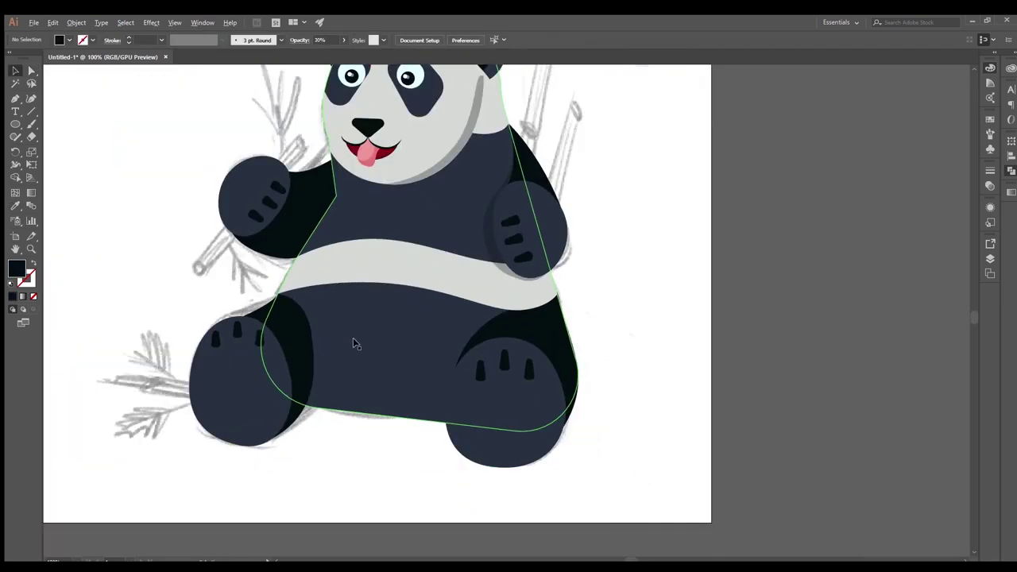
pyautogui.scroll(-1, 391, 356)
pyautogui.scroll(-1, 349, 368)
pyautogui.click(15, 98)
pyautogui.scroll(1, 456, 424)
pyautogui.click(272, 370)
pyautogui.click(382, 459)
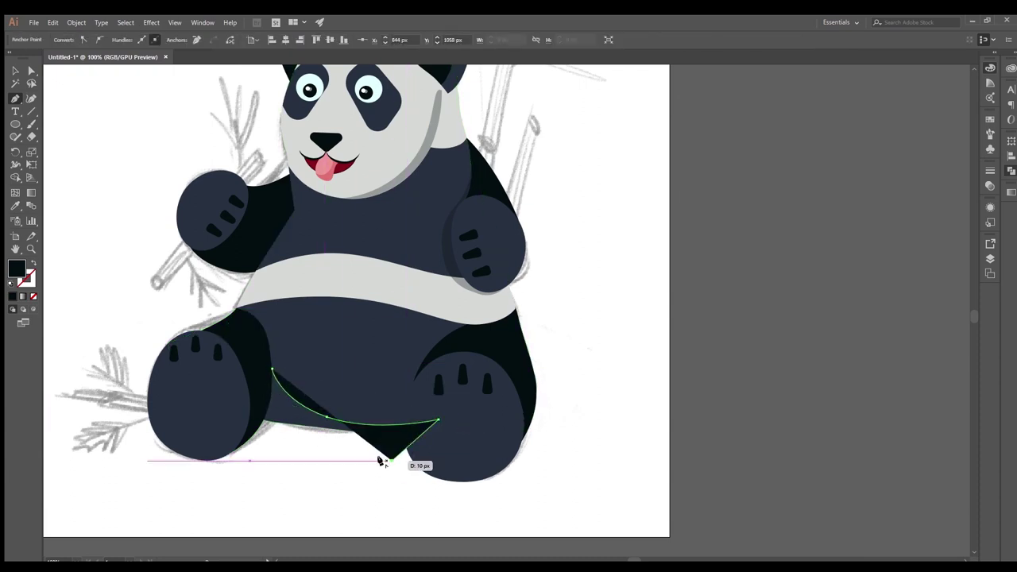
pyautogui.click(271, 369)
pyautogui.click(15, 71)
pyautogui.click(333, 368)
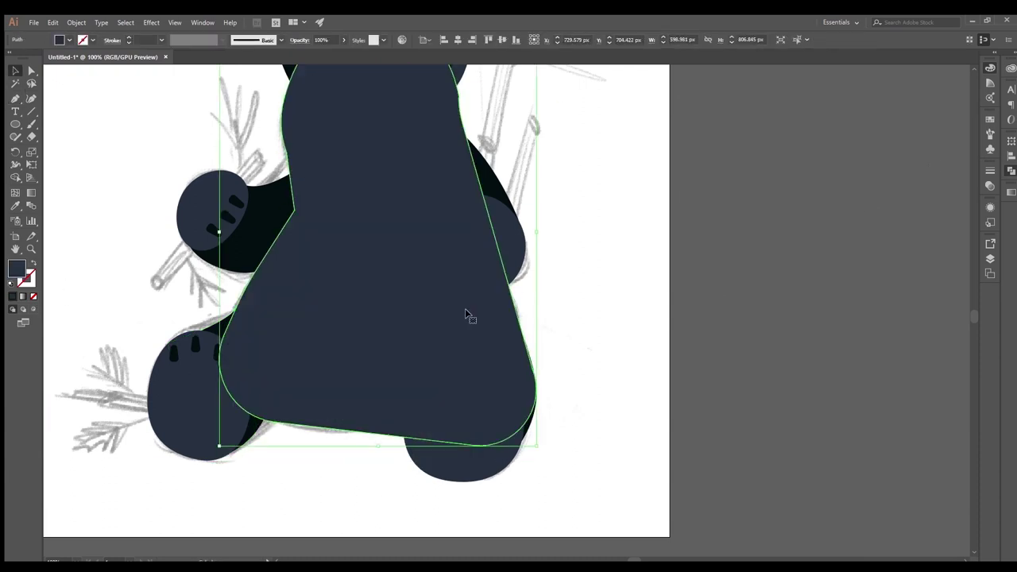
pyautogui.click(346, 401)
pyautogui.press('3')
pyautogui.click(461, 425)
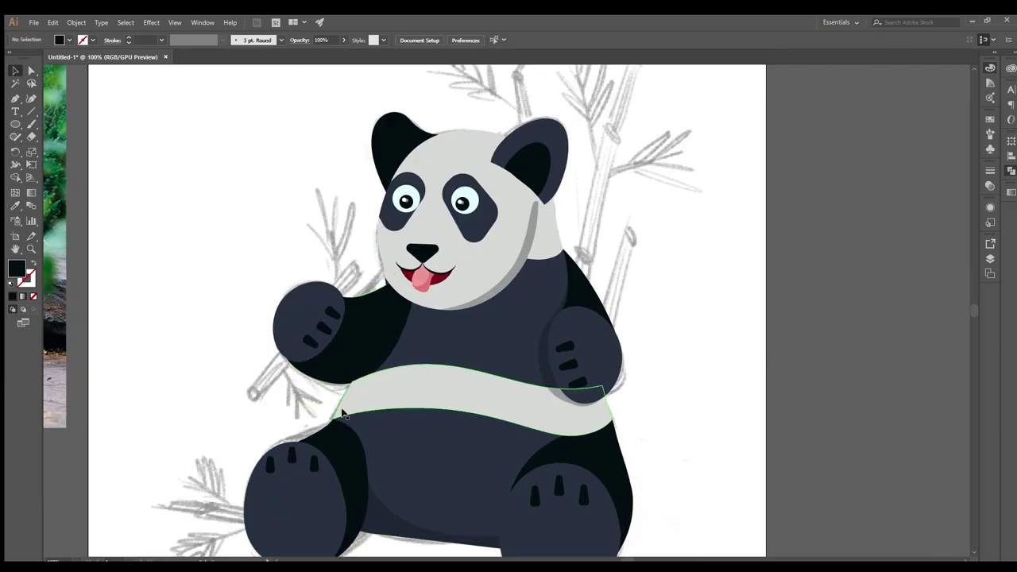
pyautogui.scroll(-5, 345, 415)
# Select the left foot oval and undo an accidental change to it.
pyautogui.scroll(3, 338, 369)
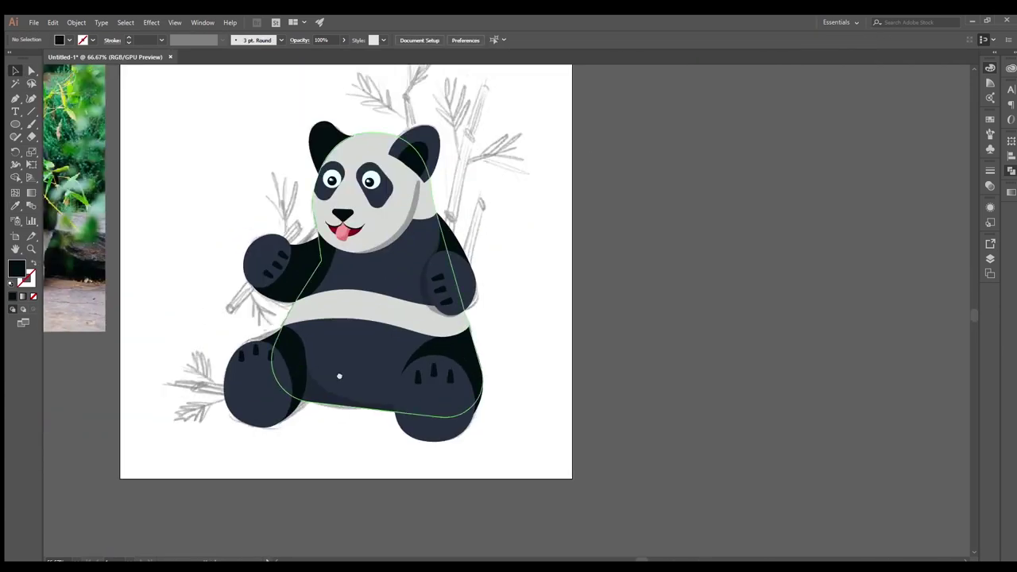
pyautogui.scroll(3, 347, 400)
pyautogui.click(349, 395)
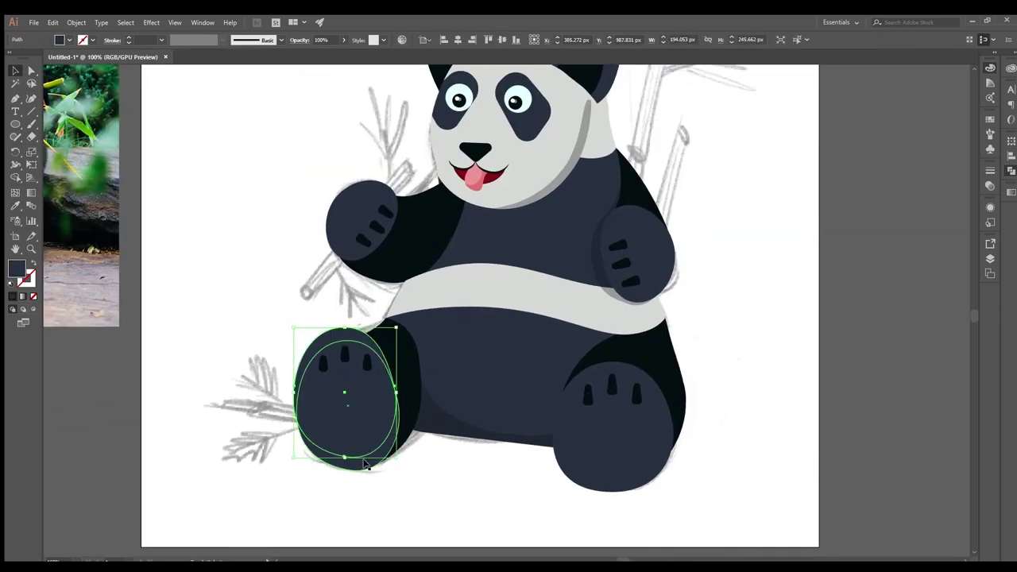
pyautogui.hotkey('ctrl', 'z')
pyautogui.press('i')
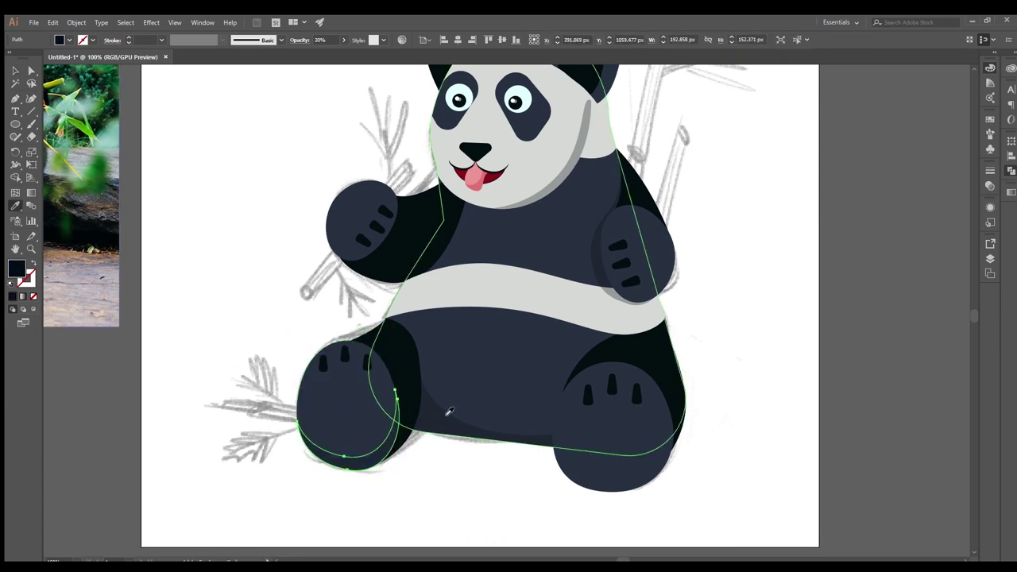
pyautogui.press('v')
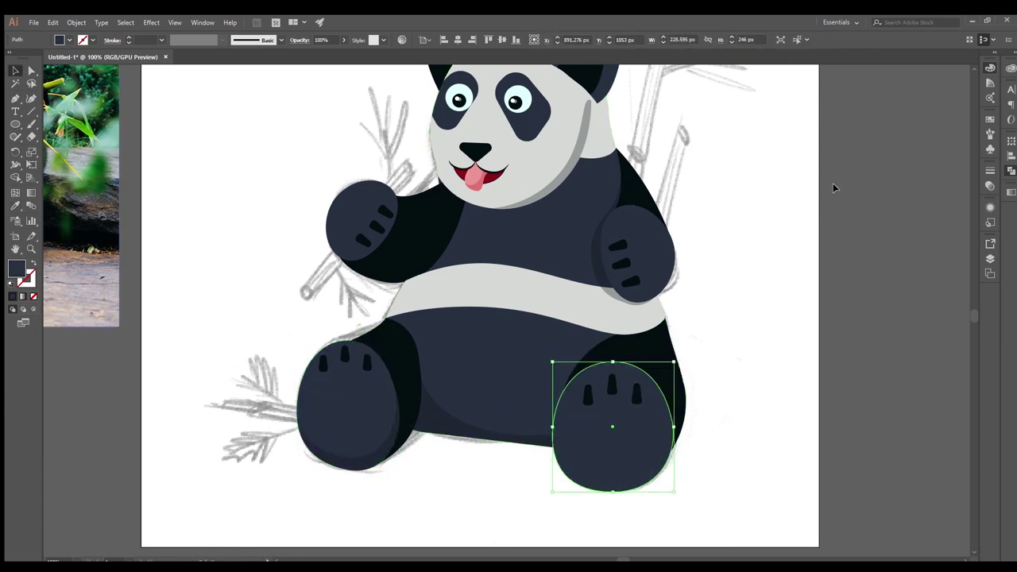
# Scale the raised right and left paws slightly smaller via their bounding boxes.
pyautogui.hscroll(5, 477, 318)
pyautogui.click(448, 278)
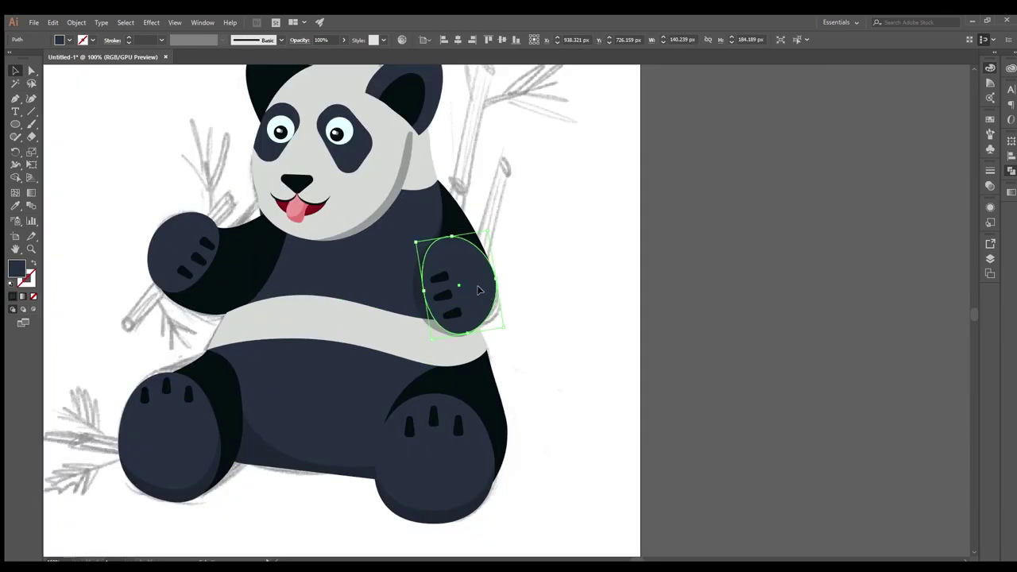
pyautogui.hotkey('ctrl', '=')
pyautogui.moveTo(679, 254); pyautogui.dragTo(677, 253)
pyautogui.hotkey('ctrl', '0')
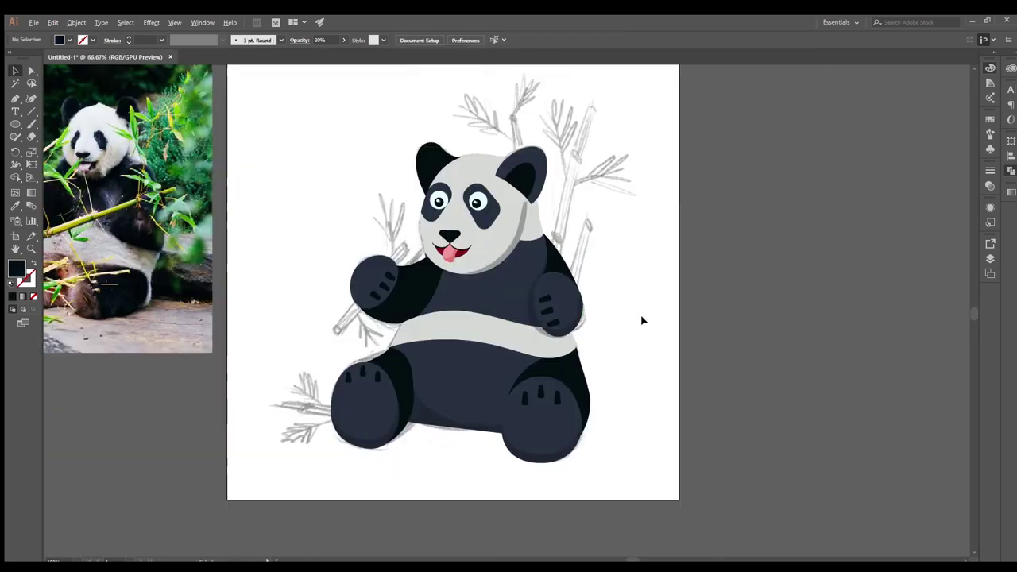
pyautogui.click(419, 288)
pyautogui.hotkey('ctrl', '=')
pyautogui.hotkey('ctrl', '=')
pyautogui.moveTo(775, 318); pyautogui.dragTo(776, 315)
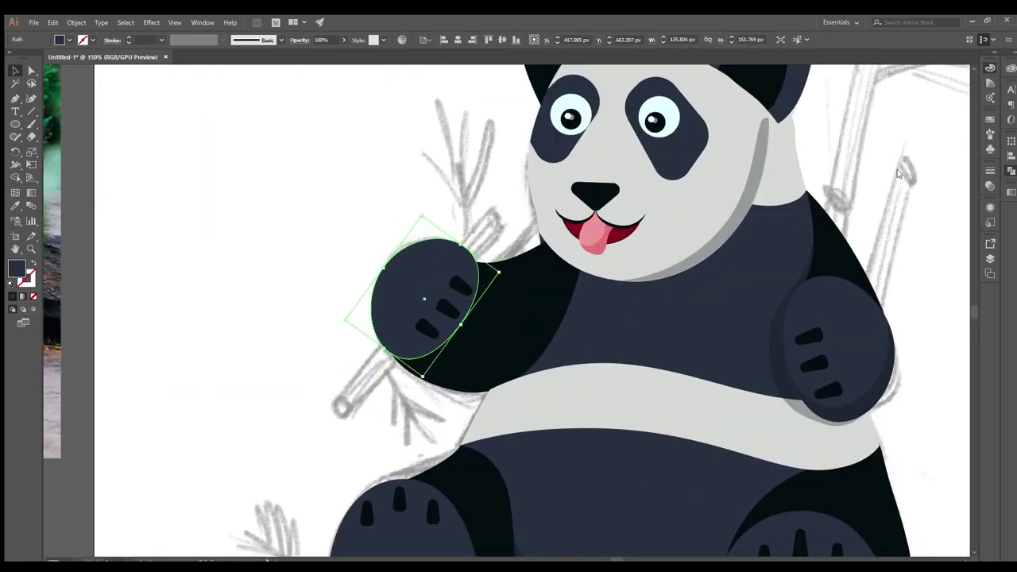
pyautogui.hotkey('ctrl', '0')
# Begin a curved Pen path across the top of the left ear.
pyautogui.hotkey('ctrl', 'shift', 'a')
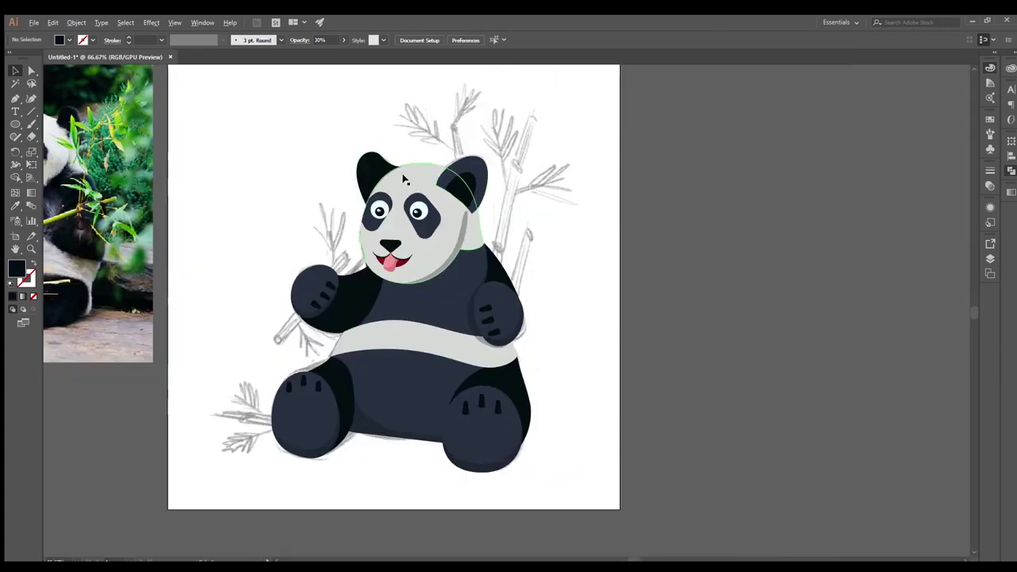
pyautogui.scroll(3, 349, 143)
pyautogui.press('p')
pyautogui.moveTo(400, 120); pyautogui.dragTo(373, 126)
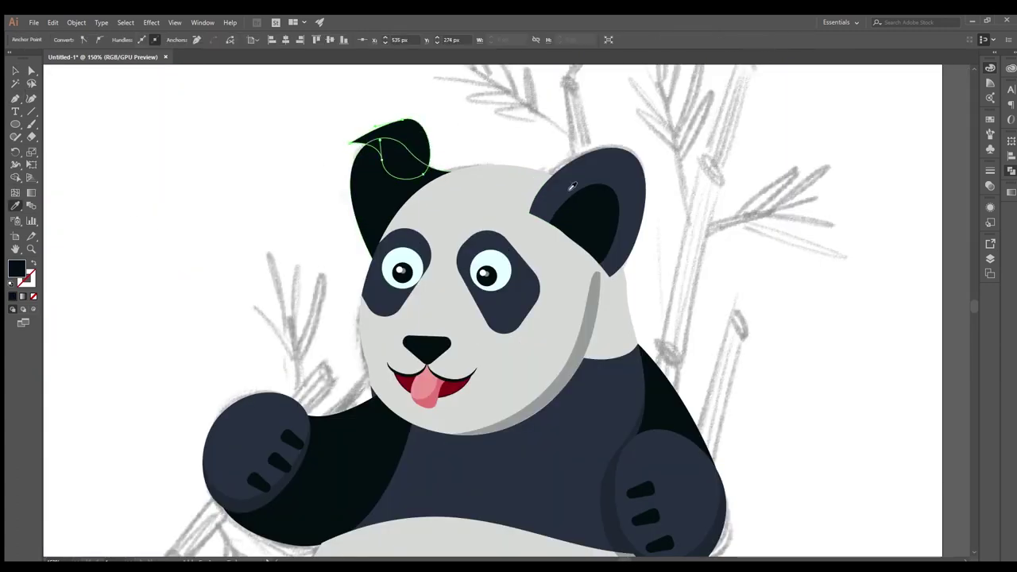
# Finish the ear path and send it to the back.
pyautogui.press('v')
pyautogui.hotkey('ctrl', 'shift', '[')
pyautogui.hotkey('ctrl', 'shift', 'a')
pyautogui.hotkey('ctrl', '0')
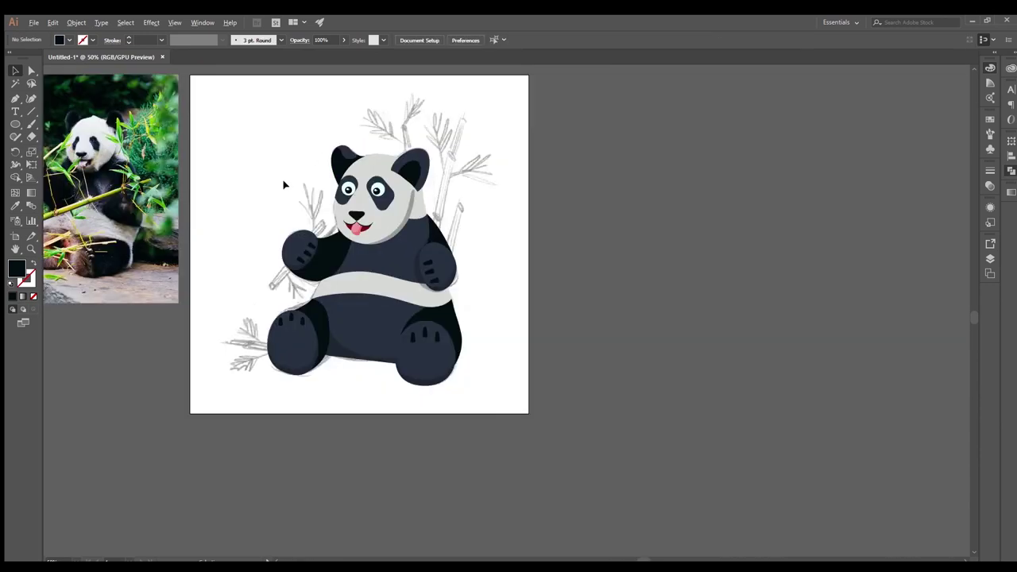
# Pull the cheek shading point downward to reshape the shadow.
pyautogui.scroll(3, 283, 184)
pyautogui.scroll(2, 334, 283)
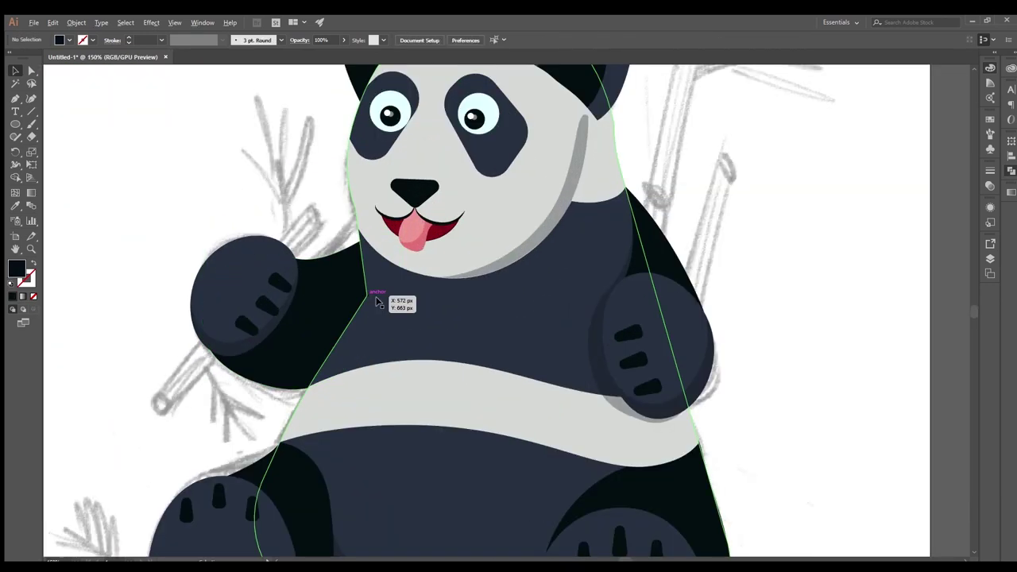
pyautogui.scroll(-2, 373, 298)
pyautogui.scroll(-3, 357, 290)
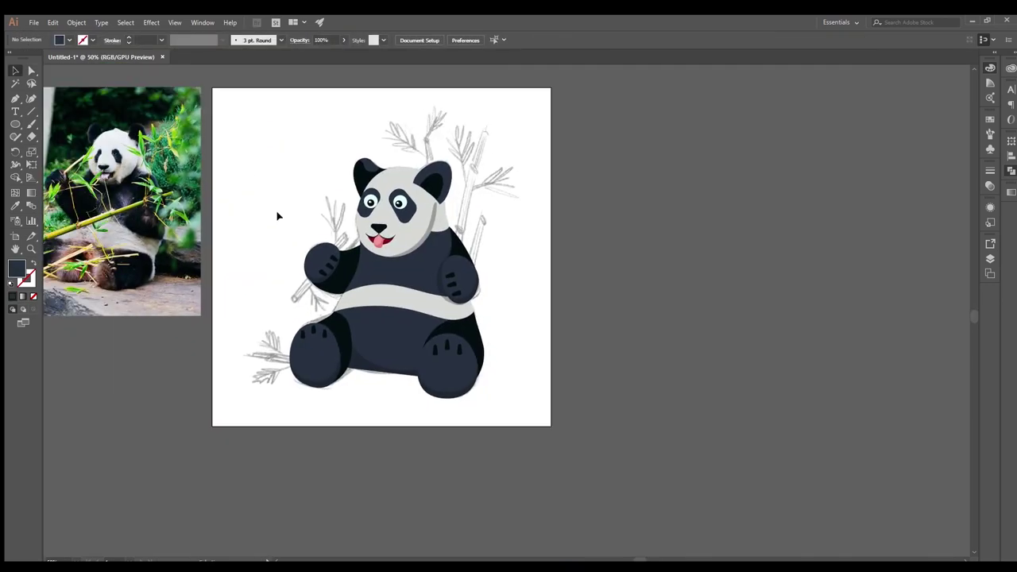
pyautogui.scroll(3, 476, 223)
pyautogui.scroll(1, 445, 238)
pyautogui.moveTo(537, 198); pyautogui.dragTo(519, 258)
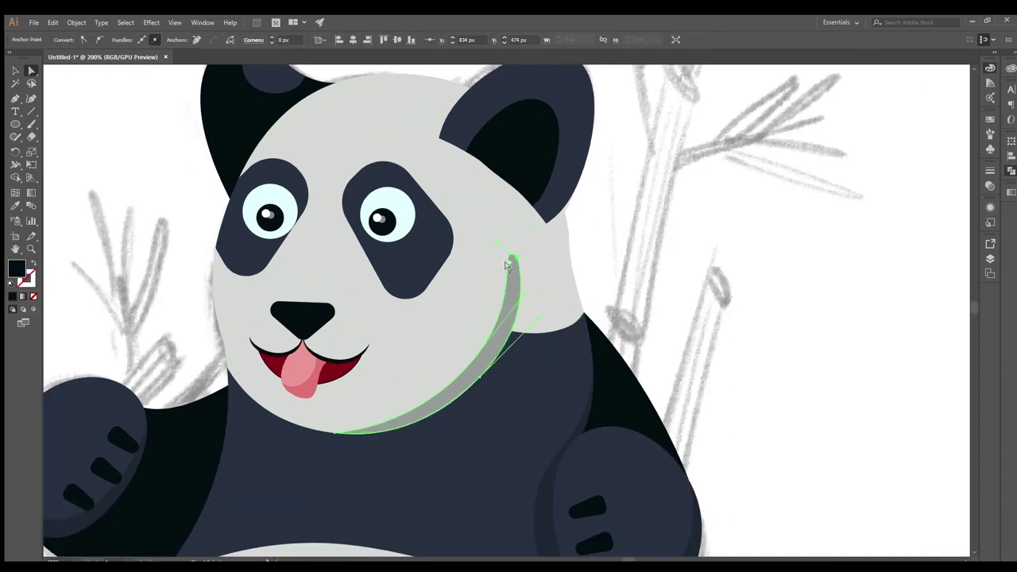
pyautogui.scroll(-2, 506, 264)
pyautogui.scroll(-2, 506, 264)
pyautogui.scroll(4, 540, 262)
# Select the left foot's crescent shape, undoing an accidental delete.
pyautogui.click(496, 226)
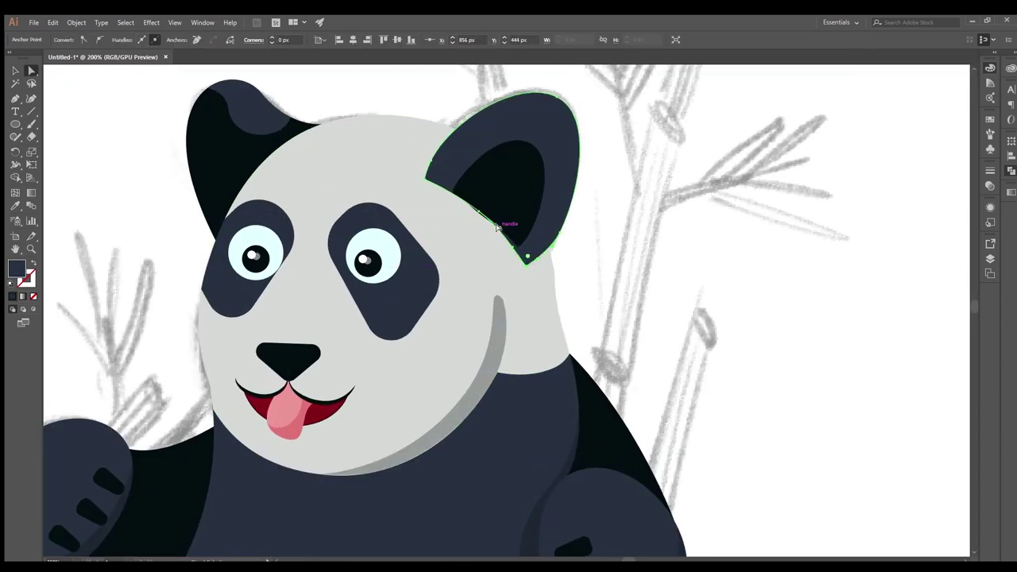
pyautogui.scroll(-2, 497, 227)
pyautogui.click(580, 234)
pyautogui.scroll(-1, 580, 230)
pyautogui.scroll(2, 382, 397)
pyautogui.click(377, 386)
pyautogui.press('Delete')
pyautogui.hotkey('ctrl', 'z')
# Give the foot crescents a lighter fill sampled with the Eyedropper.
pyautogui.press('i')
pyautogui.click(635, 199)
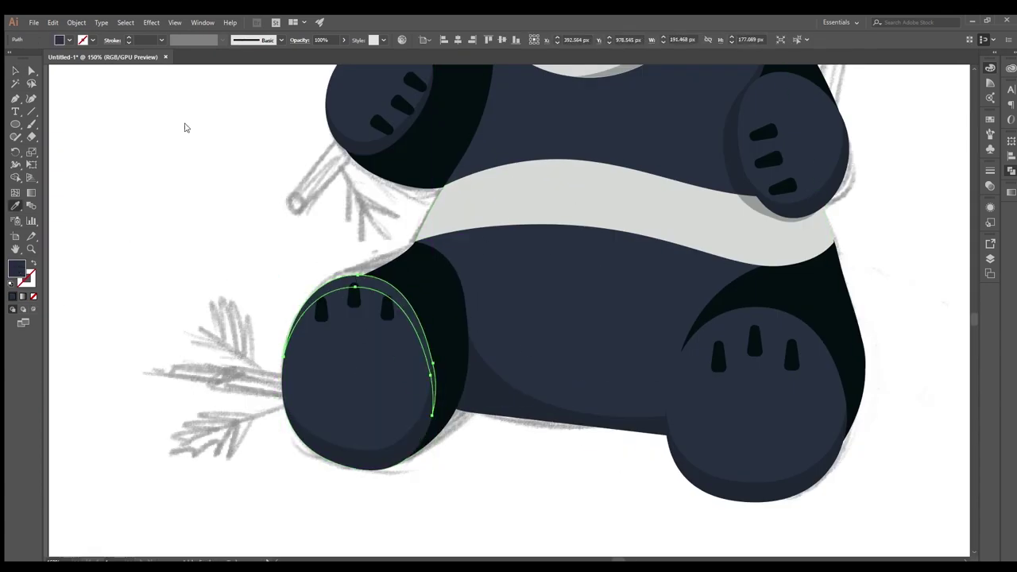
pyautogui.scroll(-2, 79, 136)
pyautogui.scroll(2, 395, 213)
pyautogui.press('v')
pyautogui.click(477, 397)
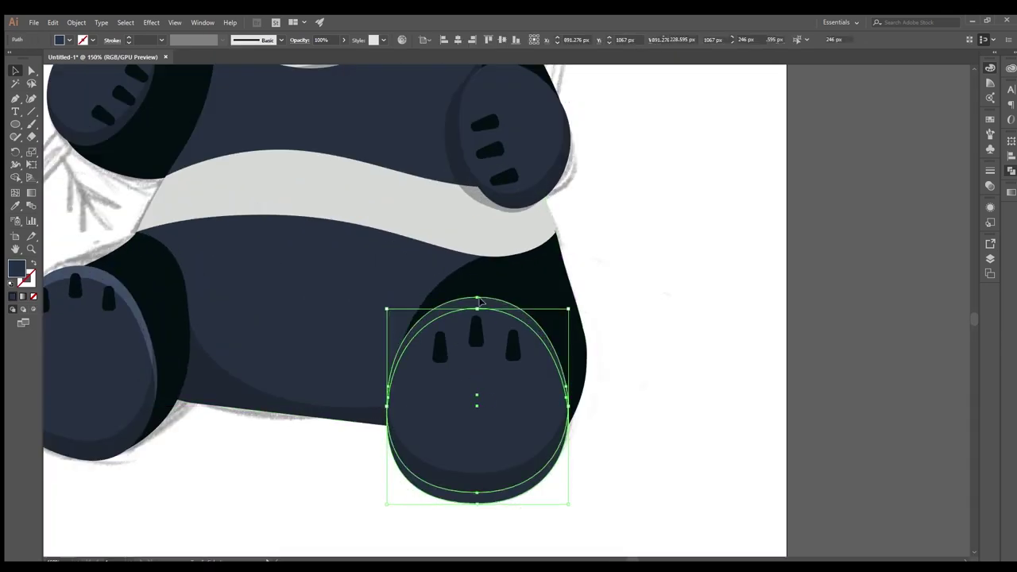
pyautogui.click(67, 243)
pyautogui.scroll(-2, 598, 284)
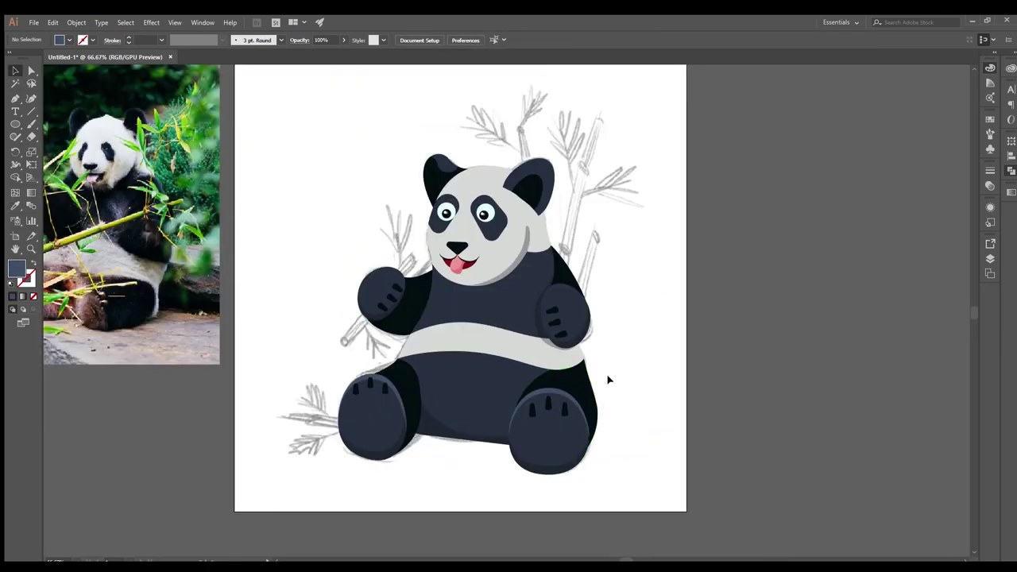
pyautogui.scroll(1, 609, 378)
pyautogui.scroll(2, 596, 344)
# Sample a lighter colour onto the paw oval on the right arm.
pyautogui.press('v')
pyautogui.click(590, 356)
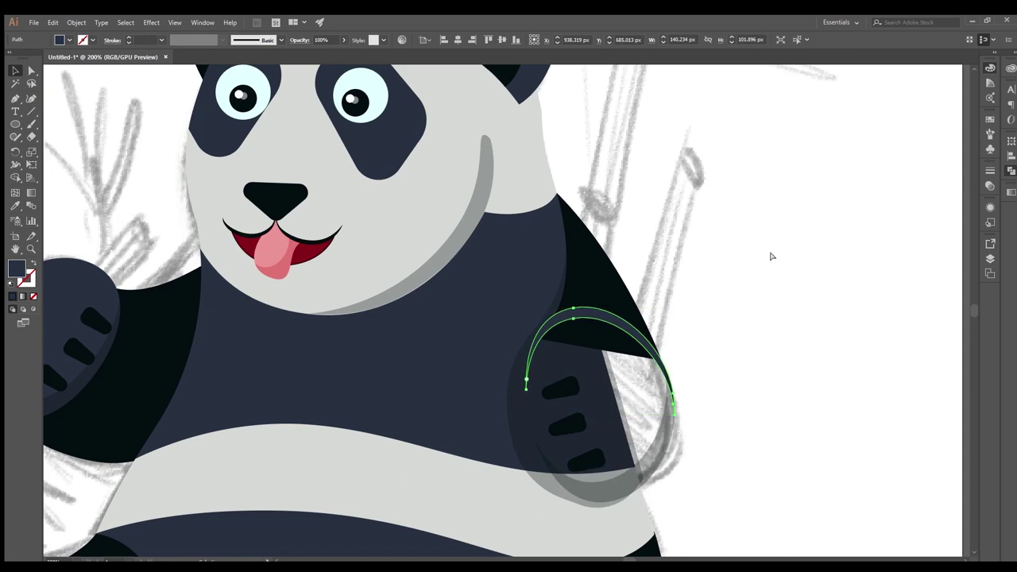
pyautogui.scroll(-1, 509, 363)
pyautogui.press('i')
pyautogui.scroll(-1, 509, 363)
pyautogui.scroll(2, 424, 293)
pyautogui.press('v')
# Select the left paw's highlight crescent and the right ear shape.
pyautogui.click(363, 265)
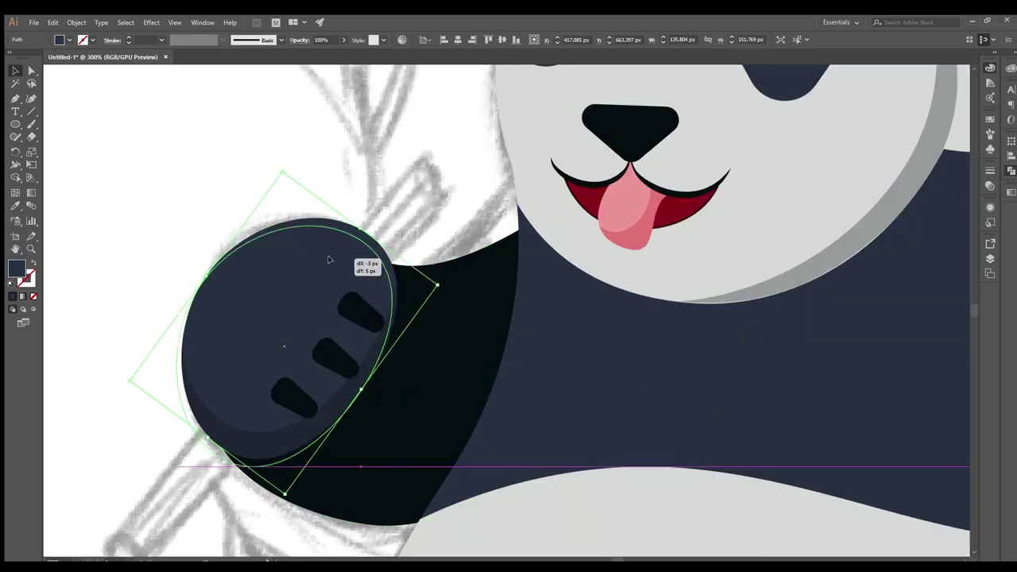
pyautogui.scroll(-1, 355, 292)
pyautogui.scroll(-2, 692, 358)
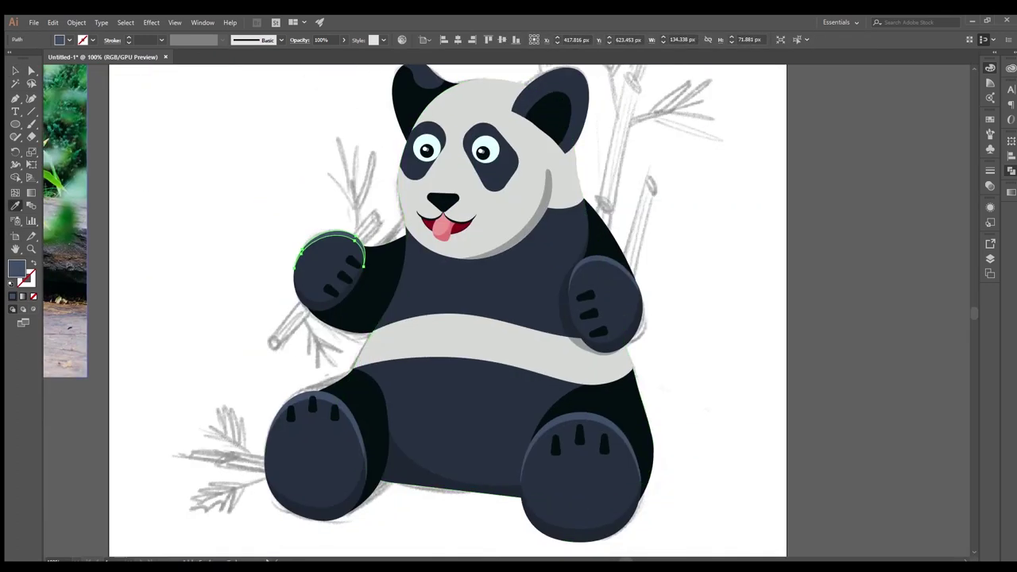
pyautogui.scroll(2, 483, 238)
pyautogui.click(483, 238)
pyautogui.scroll(-1, 496, 225)
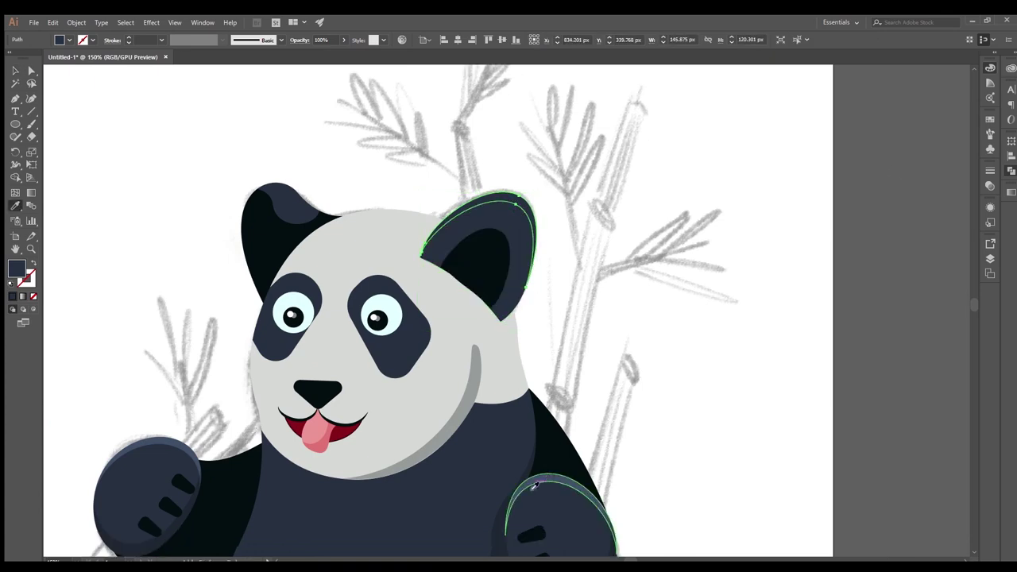
pyautogui.scroll(-2, 158, 199)
pyautogui.moveTo(159, 199)
pyautogui.mouseDown()
pyautogui.moveTo(286, 160)
pyautogui.moveTo(301, 80)
pyautogui.mouseUp()
# Draw a large paw-pad oval, reshape its top, and place it on the left foot.
pyautogui.scroll(2, 150, 133)
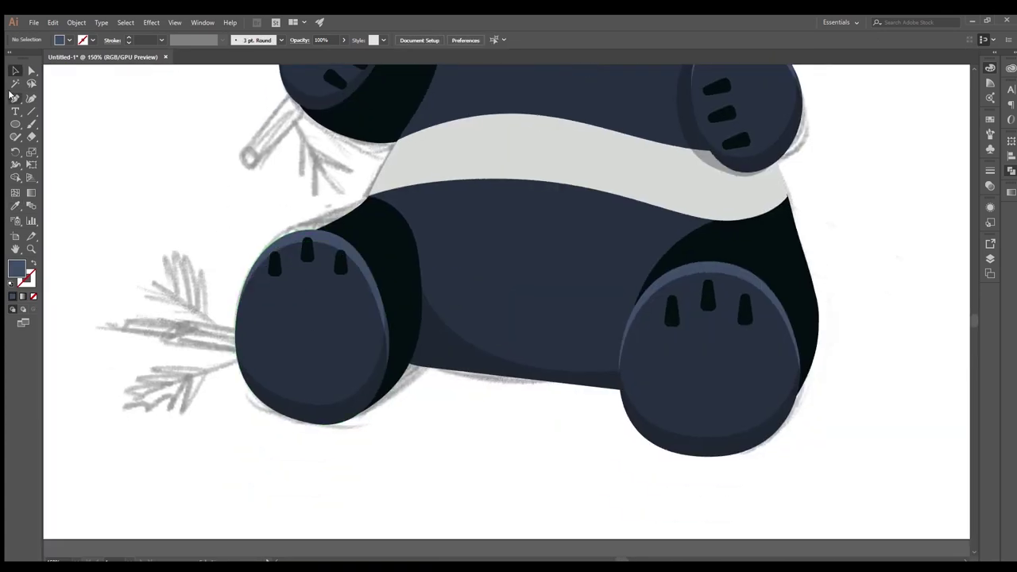
pyautogui.moveTo(340, 392); pyautogui.dragTo(340, 394)
pyautogui.press('a')
pyautogui.moveTo(308, 335); pyautogui.dragTo(305, 348)
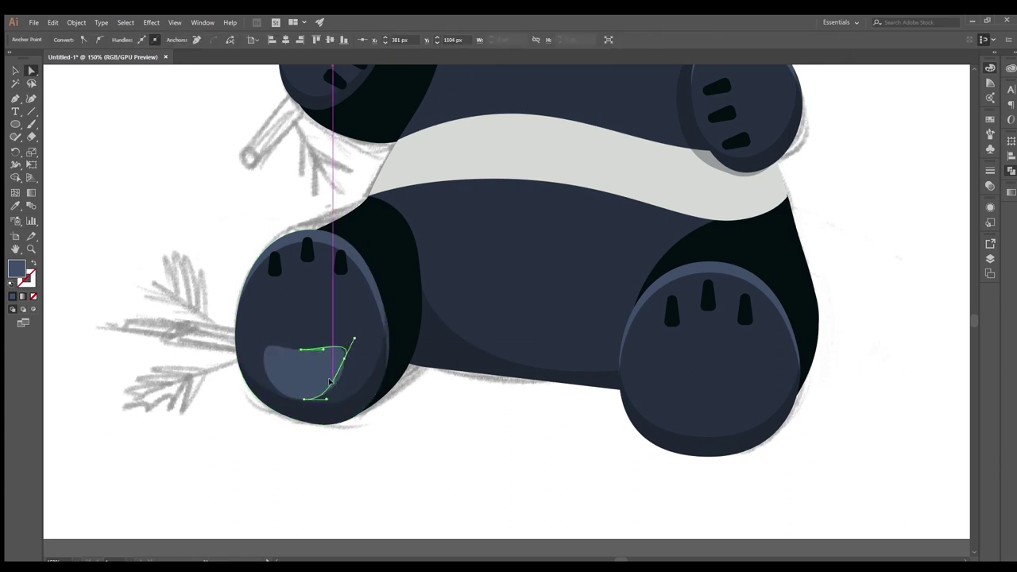
pyautogui.scroll(-2, 294, 363)
pyautogui.scroll(2, 270, 365)
pyautogui.press('v')
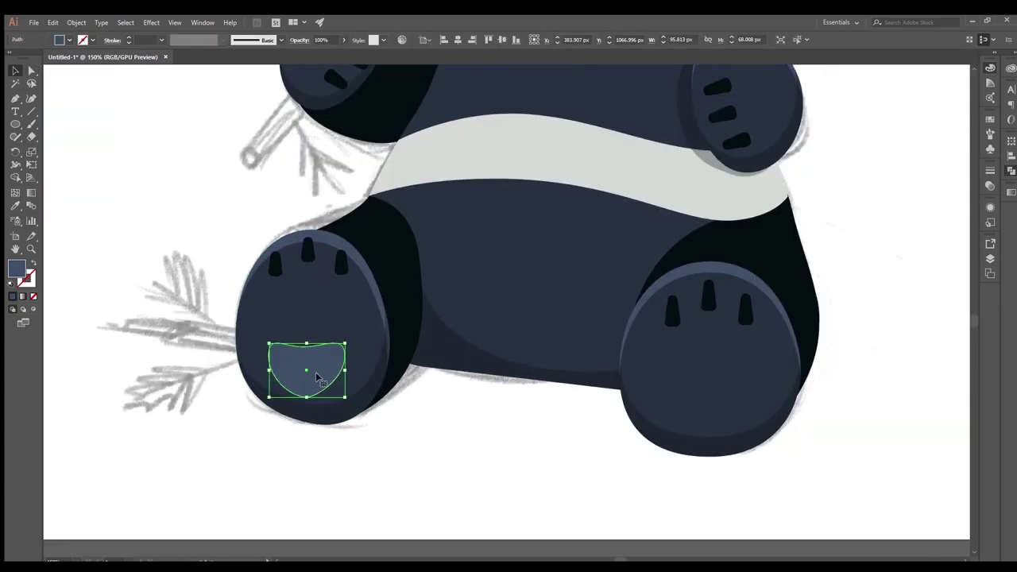
pyautogui.moveTo(317, 377); pyautogui.dragTo(323, 372)
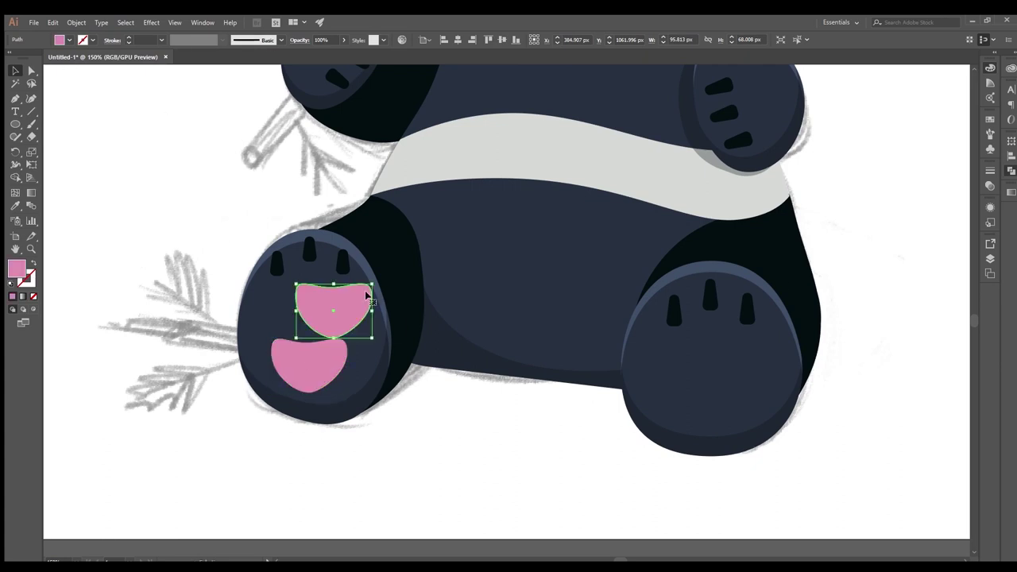
# Add toe pads, copy the paw pads onto the right foot, and shift the right pupil.
pyautogui.moveTo(341, 312); pyautogui.dragTo(342, 308)
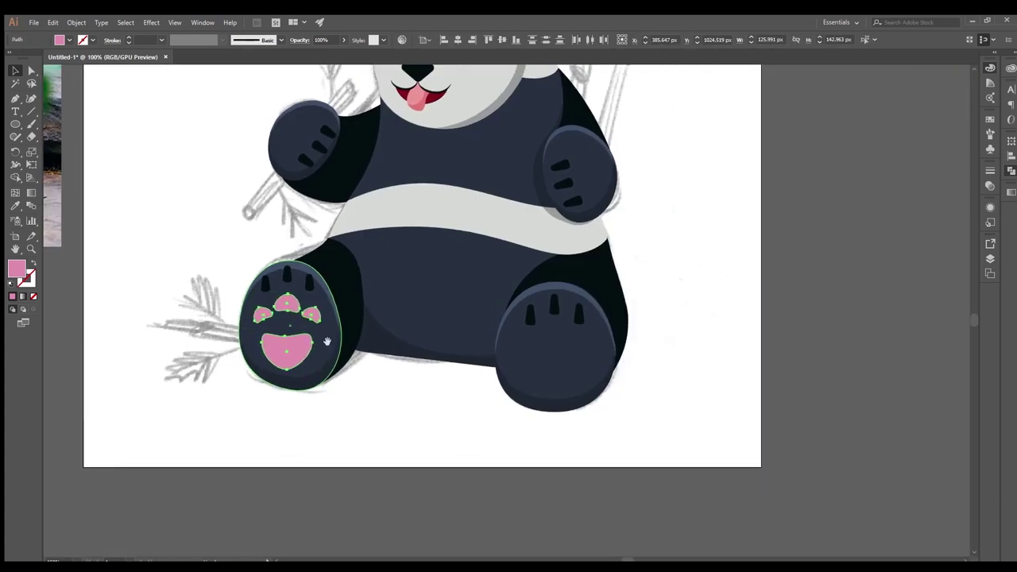
pyautogui.moveTo(327, 342); pyautogui.dragTo(581, 356)
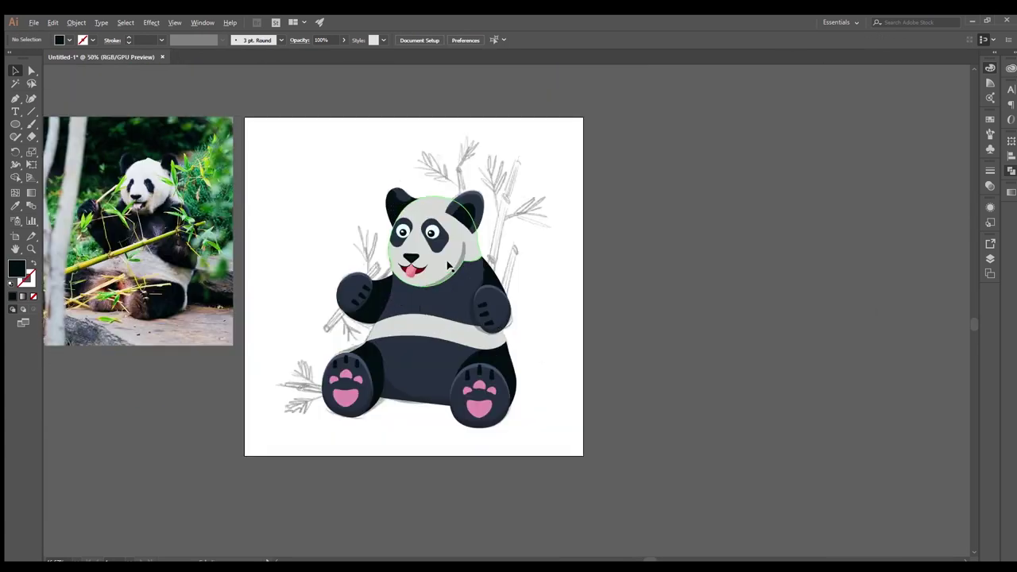
pyautogui.moveTo(567, 267); pyautogui.dragTo(571, 278)
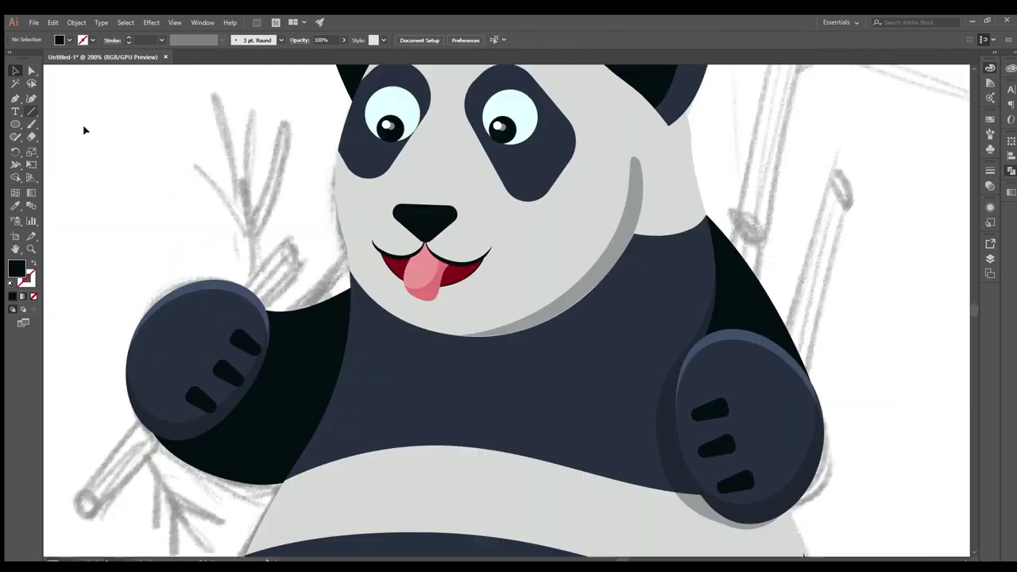
# Draw a spiky fur tuft under the chin using the head's grey fill.
pyautogui.click(429, 314)
pyautogui.press('p')
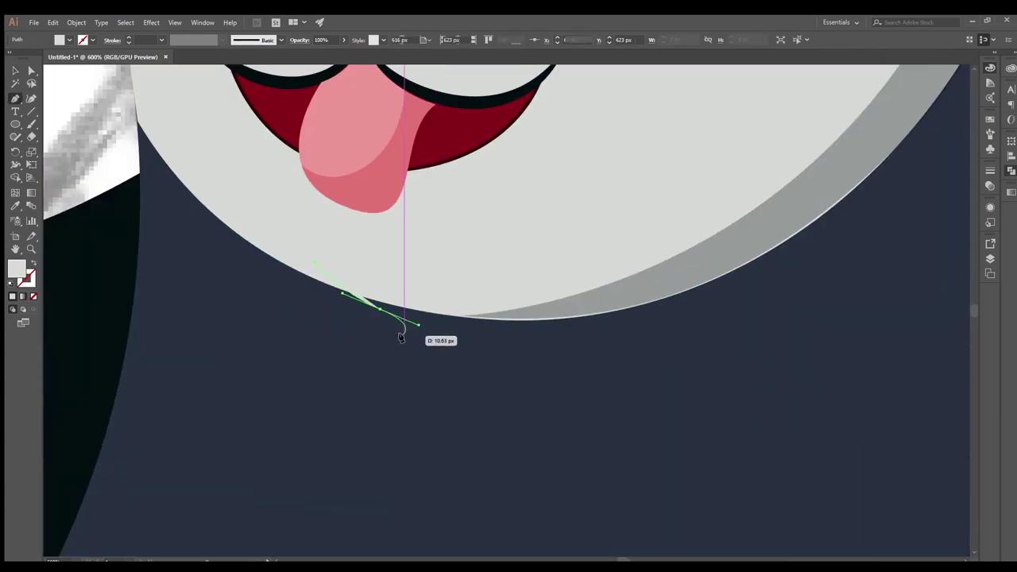
pyautogui.click(393, 336)
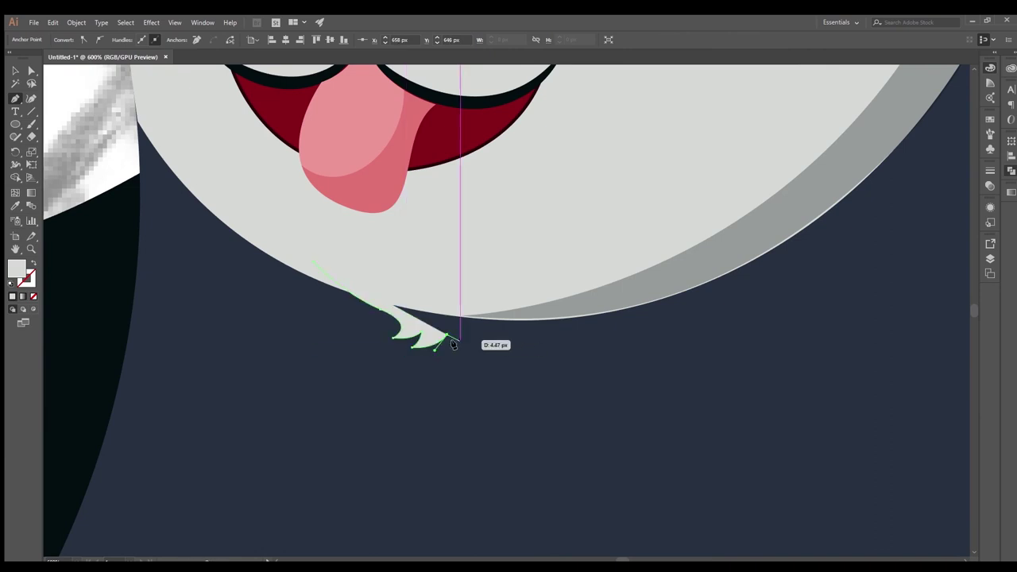
pyautogui.moveTo(472, 320); pyautogui.dragTo(517, 322)
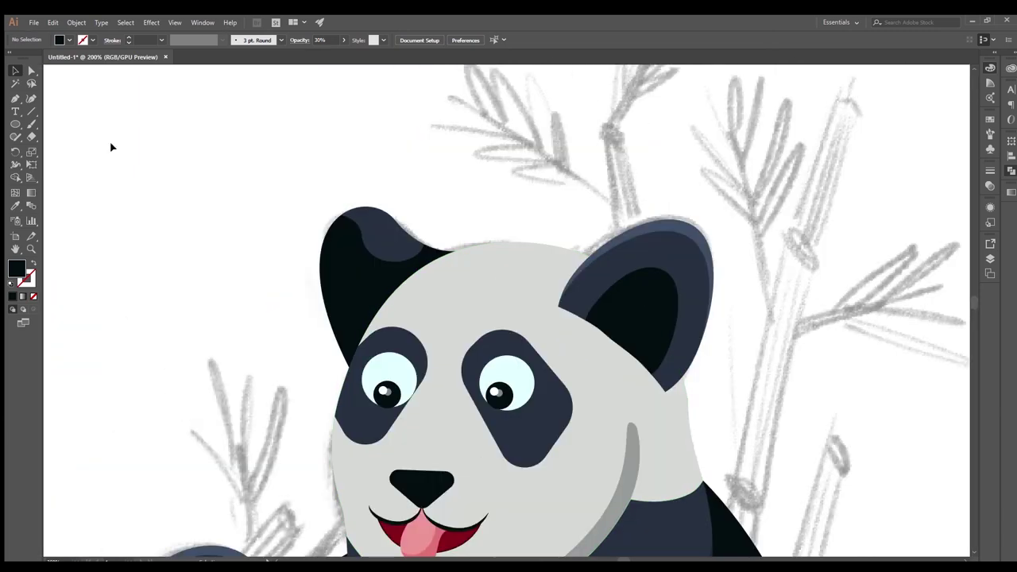
pyautogui.scroll(-3, 112, 147)
pyautogui.click(439, 502)
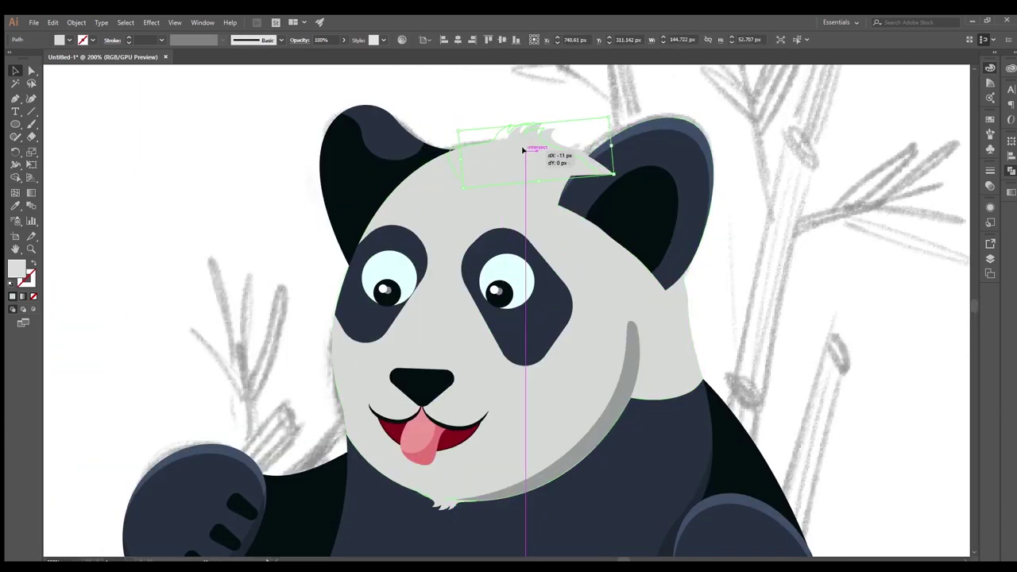
# Copy the chin fur tuft onto the top of the head.
pyautogui.moveTo(515, 145); pyautogui.dragTo(460, 150)
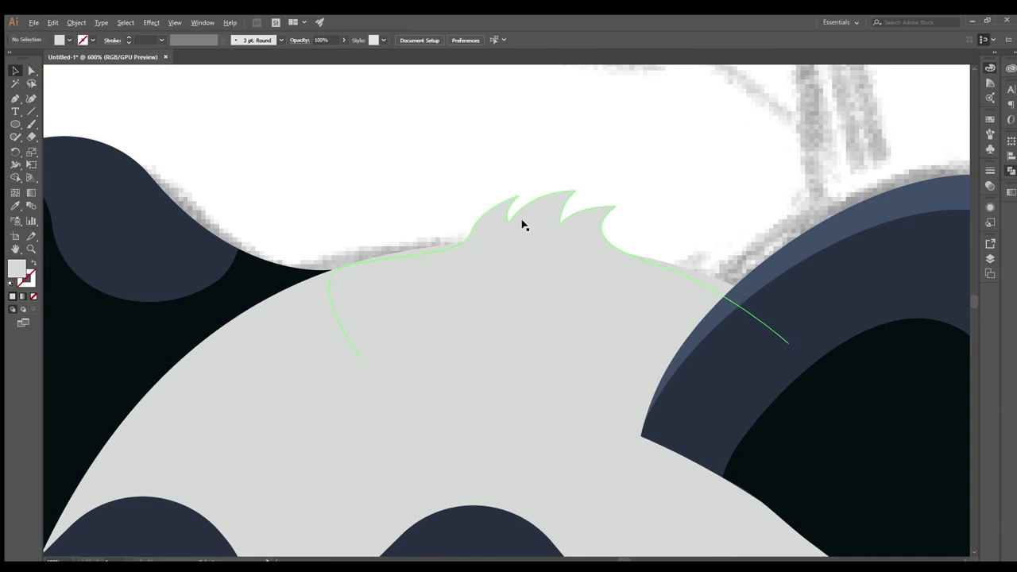
pyautogui.hotkey('ctrl', '-')
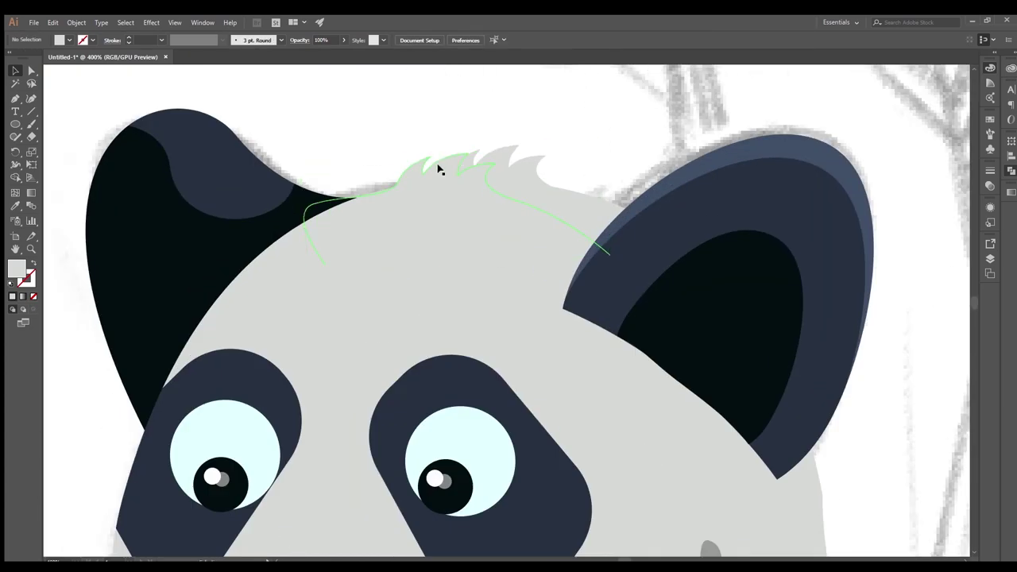
pyautogui.click(437, 170)
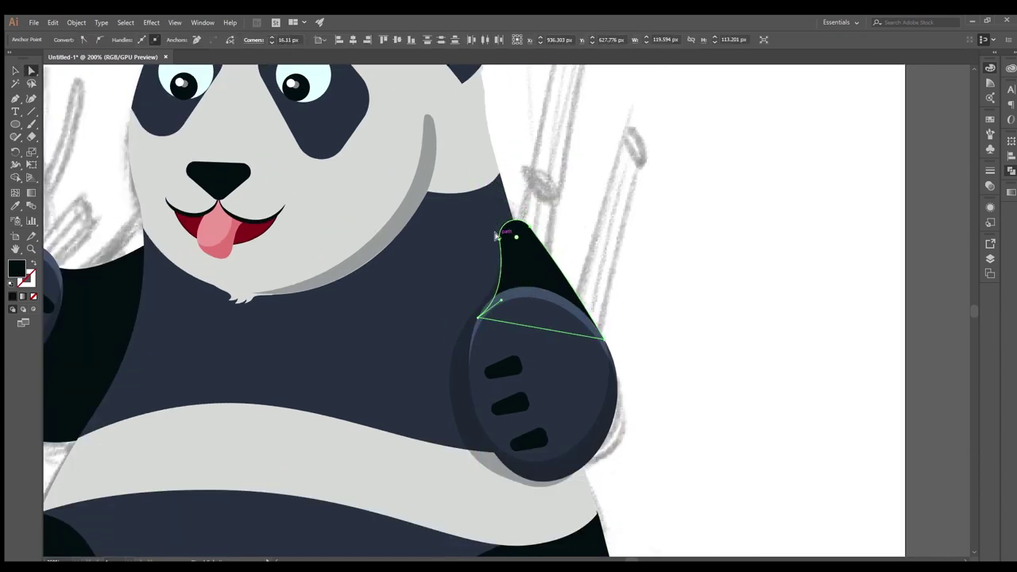
# Lower the top point of the right shoulder shape and refine its curve.
pyautogui.moveTo(484, 185); pyautogui.dragTo(481, 208)
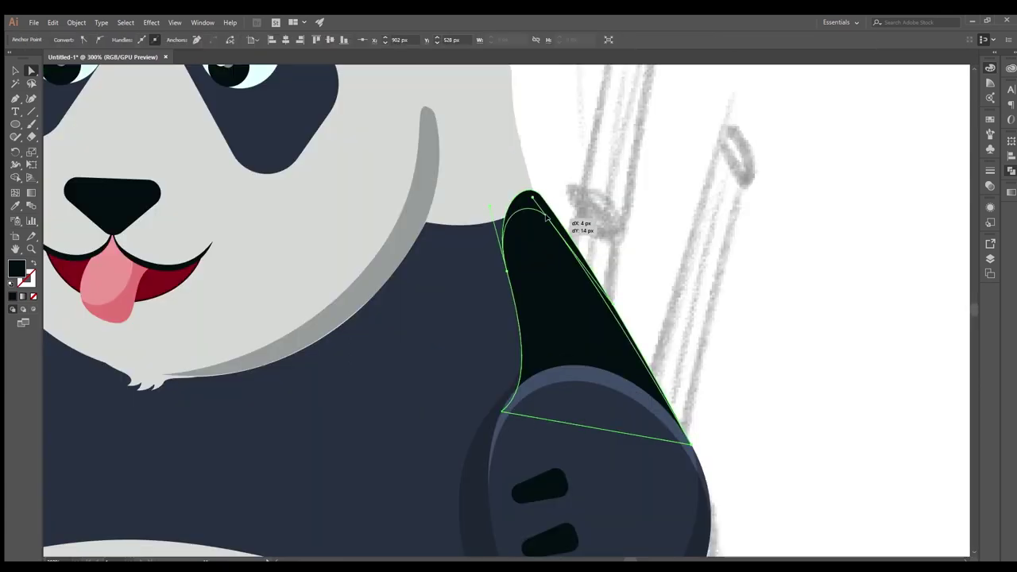
pyautogui.moveTo(548, 213); pyautogui.dragTo(543, 218)
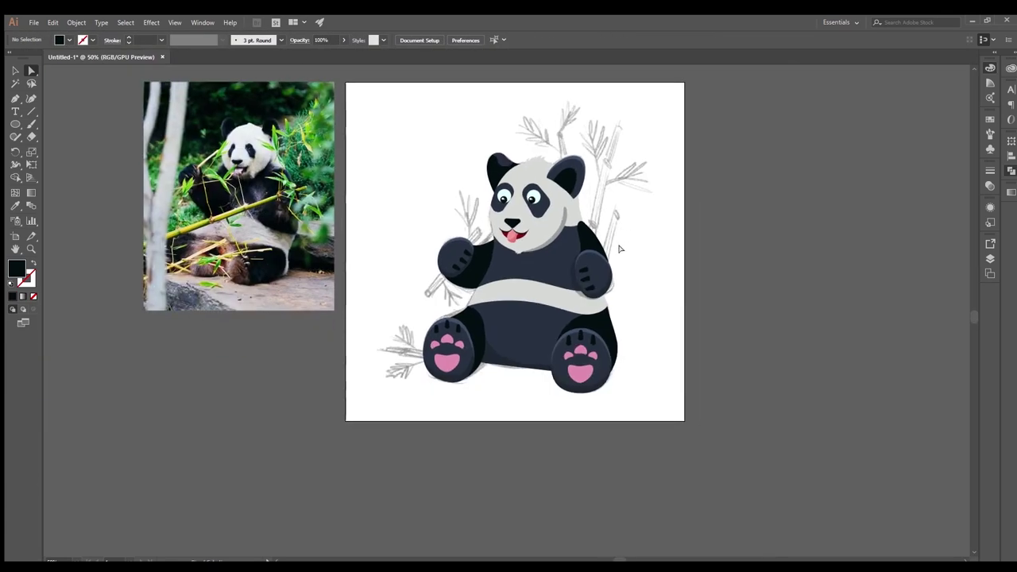
pyautogui.keyDown('alt'); pyautogui.scroll(3, 513, 297); pyautogui.keyUp('alt')
pyautogui.scroll(3, 476, 291)
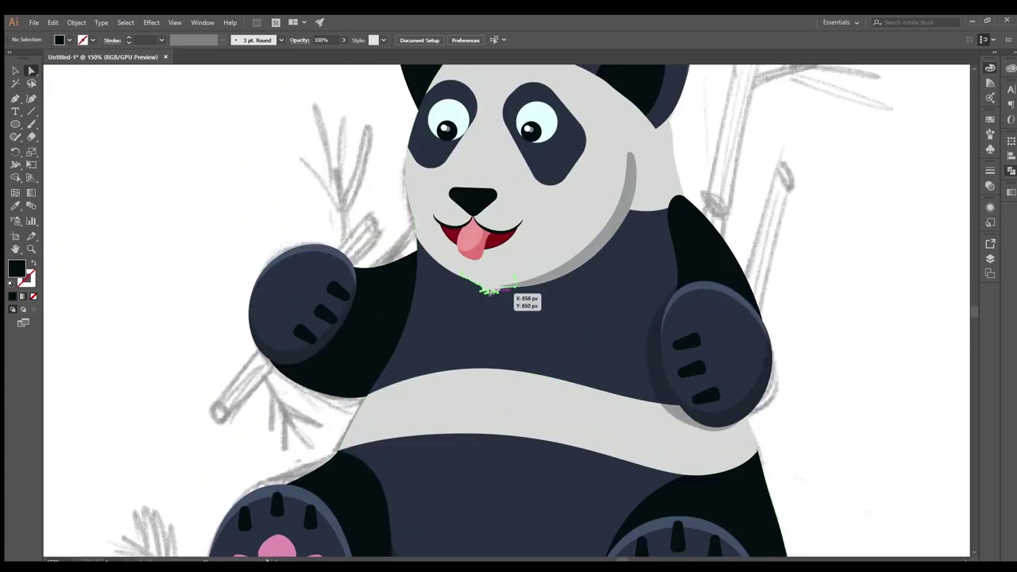
# Copy the chin fur tuft down to the belly band, enlarging and tilting it.
pyautogui.click(490, 291)
pyautogui.keyDown('alt'); pyautogui.moveTo(490, 291); pyautogui.dragTo(454, 458); pyautogui.keyUp('alt')
pyautogui.keyDown('alt'); pyautogui.scroll(1, 466, 321); pyautogui.keyUp('alt')
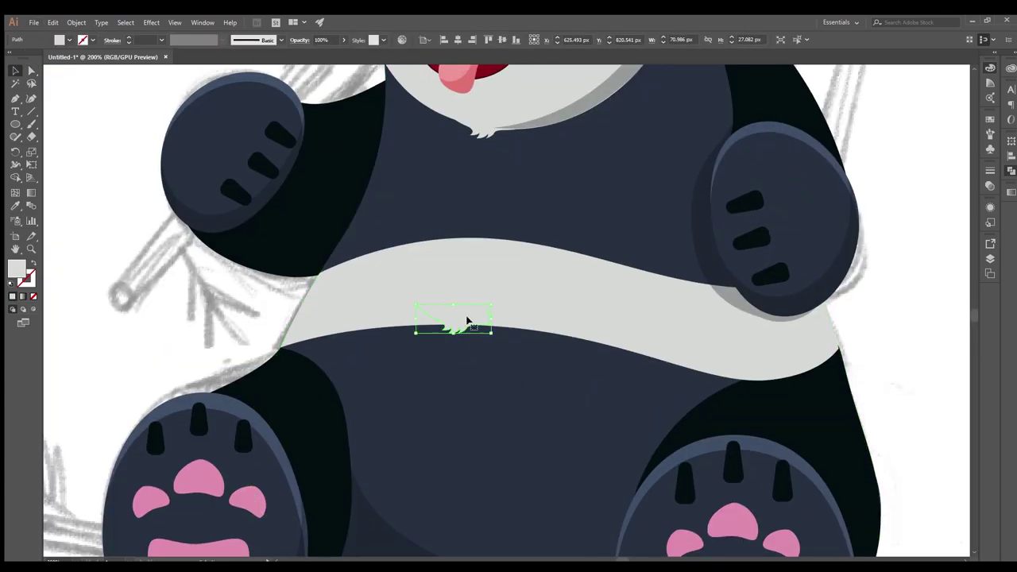
pyautogui.moveTo(491, 333); pyautogui.dragTo(545, 356)
pyautogui.moveTo(540, 282)
pyautogui.mouseDown()
pyautogui.moveTo(551, 306)
pyautogui.moveTo(560, 305)
pyautogui.mouseUp()
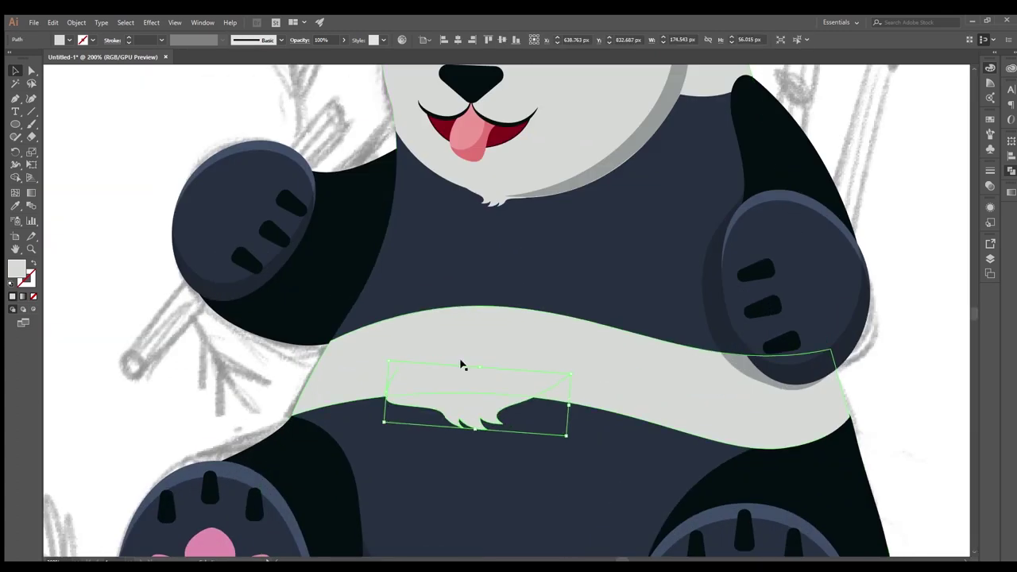
pyautogui.moveTo(463, 365); pyautogui.dragTo(476, 373)
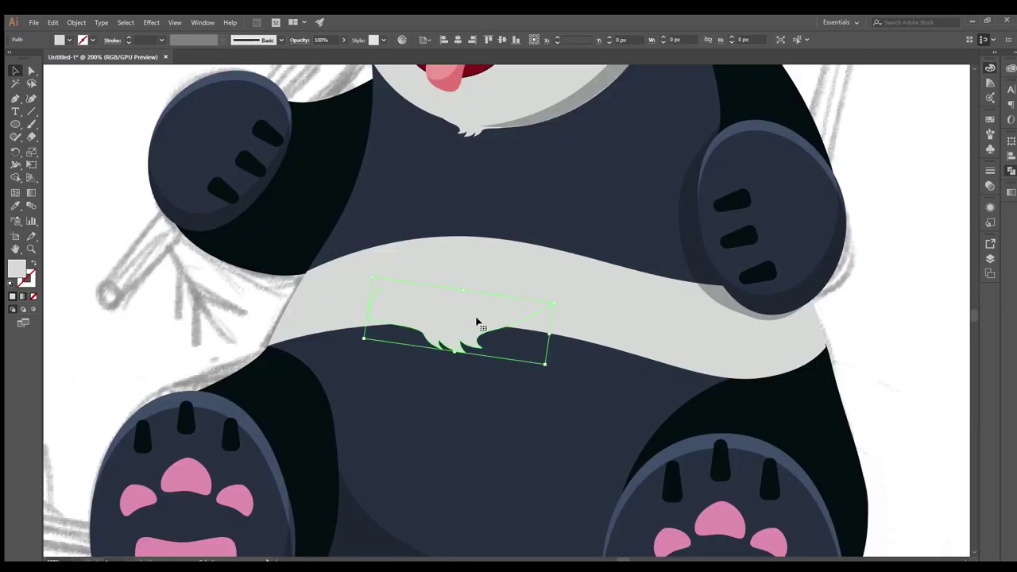
# Rotate the belly tuft to the band's curve and blend its tail anchor into the edge.
pyautogui.hotkey('ctrl', '1')
pyautogui.moveTo(515, 282); pyautogui.dragTo(604, 291)
pyautogui.click(31, 72)
pyautogui.hotkey('ctrl', '=')
pyautogui.hotkey('ctrl', '=')
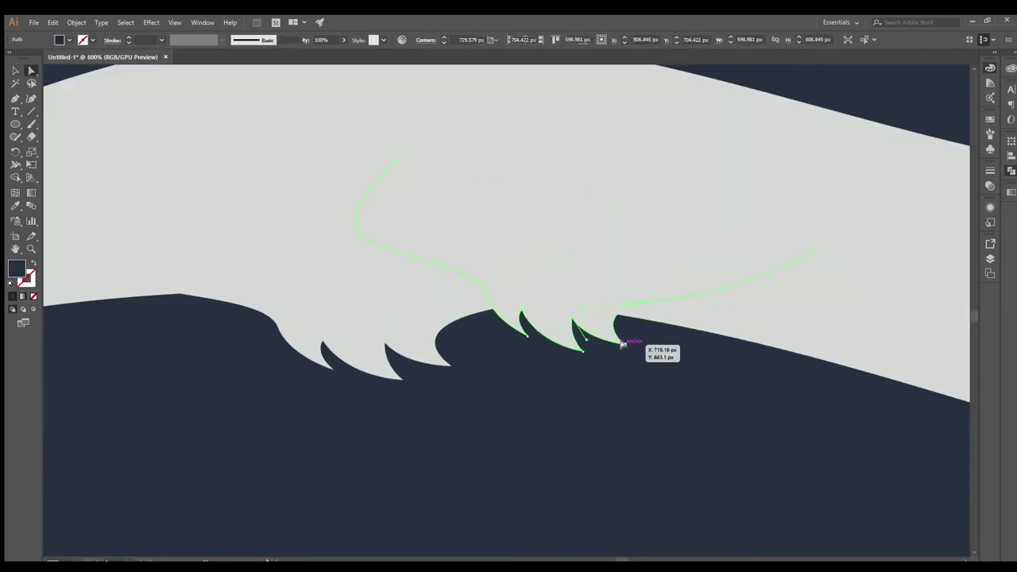
pyautogui.click(694, 337)
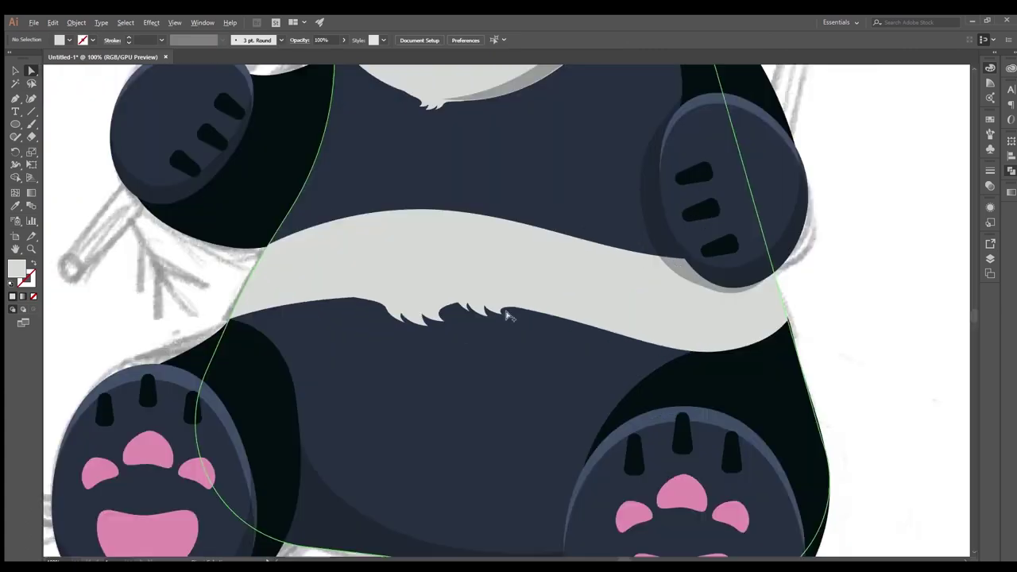
pyautogui.moveTo(395, 300); pyautogui.dragTo(387, 304)
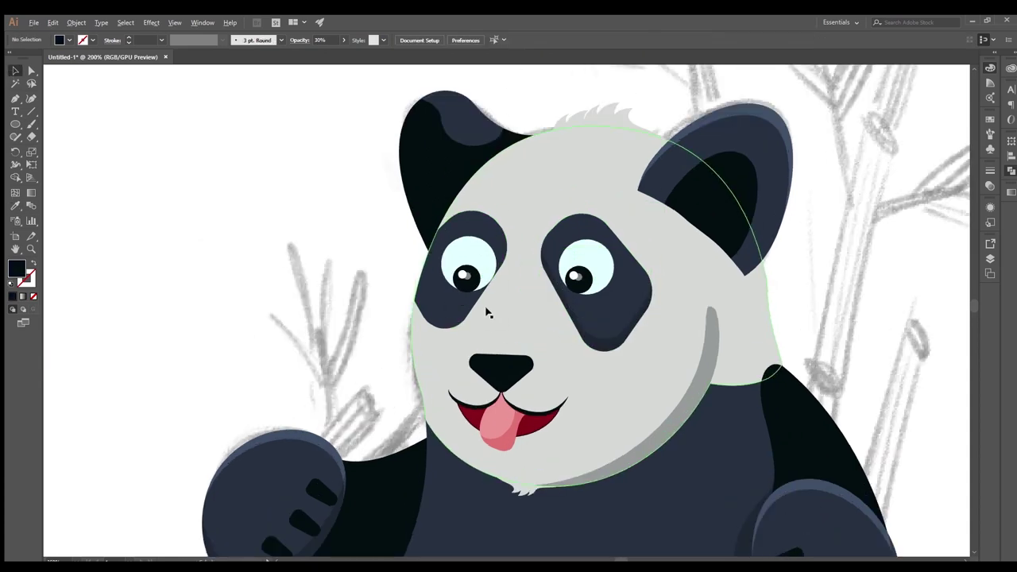
# Raise the eye patch slightly, then deselect the artwork.
pyautogui.moveTo(435, 315); pyautogui.dragTo(435, 298)
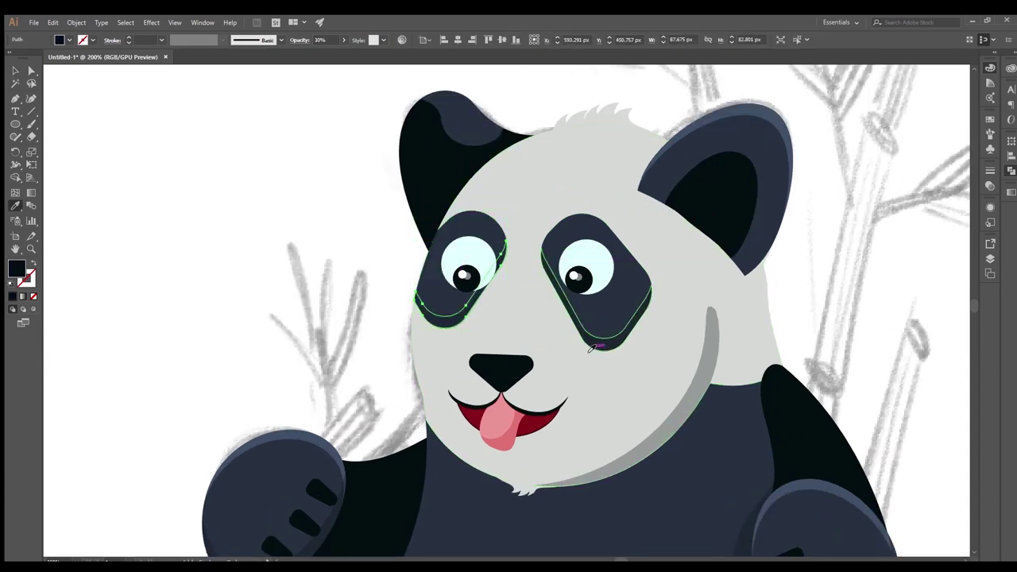
pyautogui.scroll(-5, 590, 348)
pyautogui.scroll(-3, 211, 196)
pyautogui.scroll(-2, 427, 493)
pyautogui.scroll(4, 426, 492)
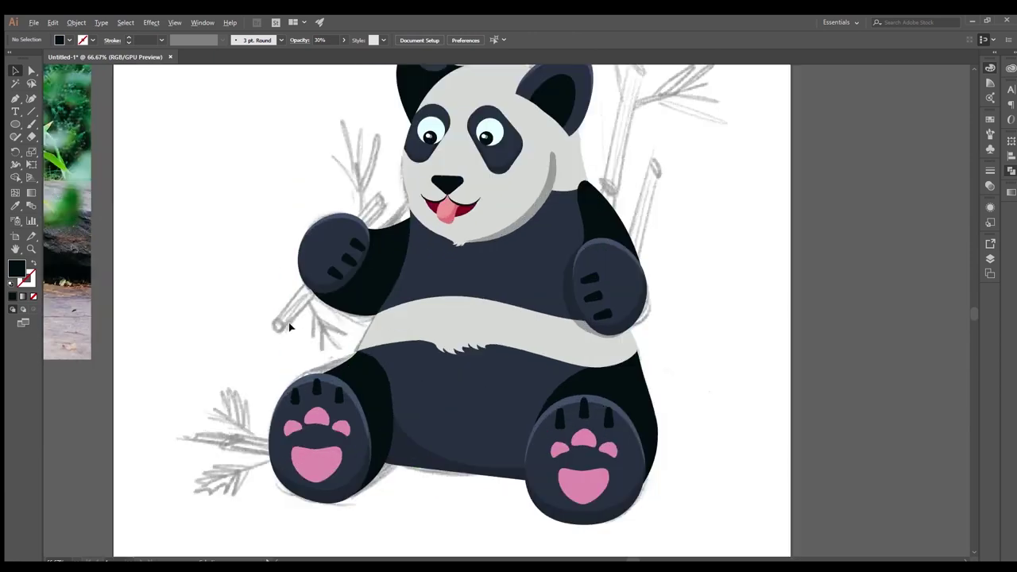
pyautogui.hscroll(-2, 290, 327)
pyautogui.click(393, 302)
pyautogui.hscroll(-2, 331, 175)
# Draw a tall narrow bar left of the panda and round its bottom corners.
pyautogui.click(331, 175)
pyautogui.click(14, 125)
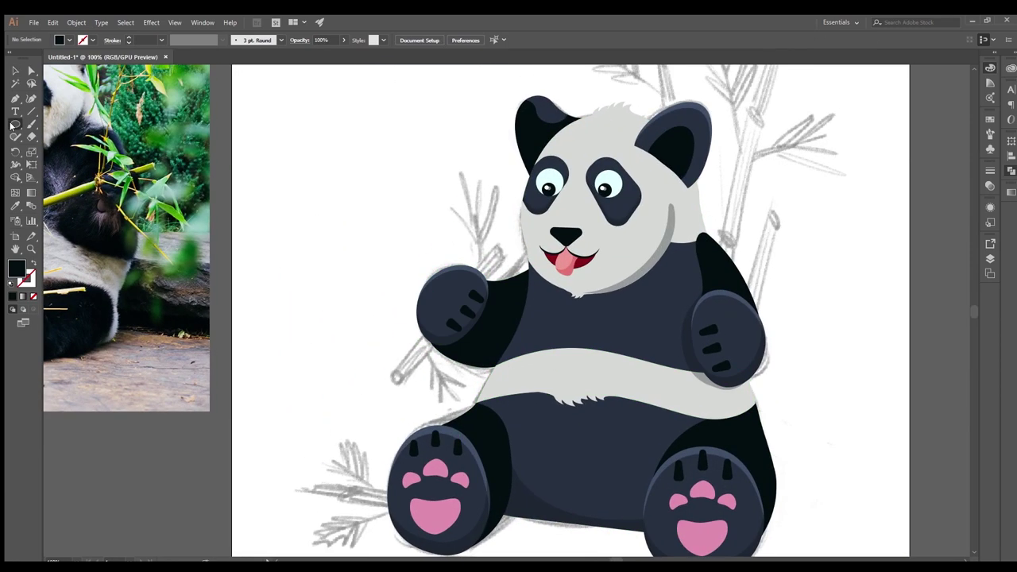
pyautogui.moveTo(359, 292); pyautogui.dragTo(355, 373)
pyautogui.press('a')
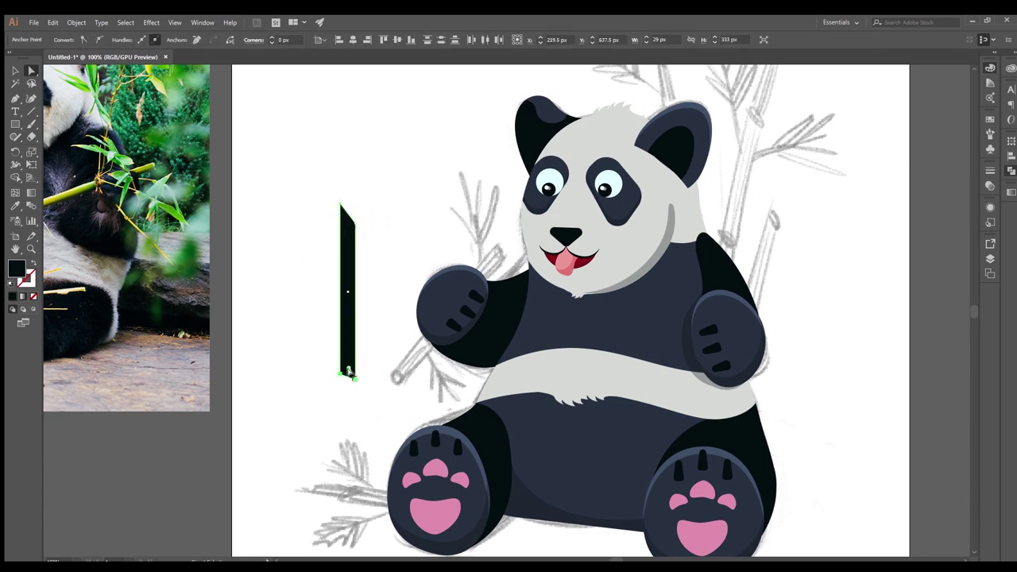
pyautogui.moveTo(353, 374); pyautogui.dragTo(349, 367)
# Fill the bar with green sampled from the photo and select its top anchor.
pyautogui.hotkey('ctrl', '-')
pyautogui.press('i')
pyautogui.click(95, 183)
pyautogui.press('a')
pyautogui.hotkey('ctrl', '+')
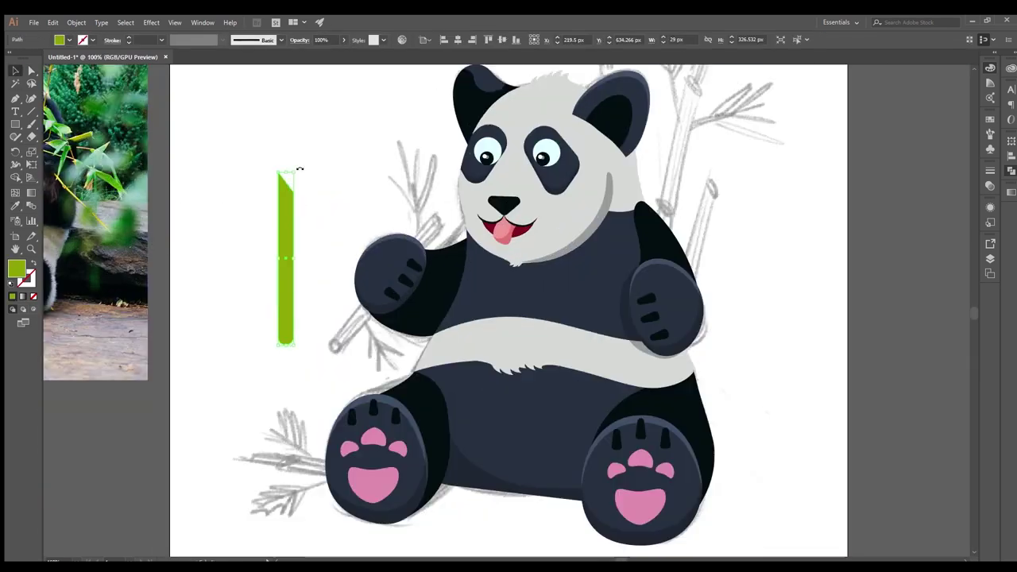
pyautogui.hotkey('ctrl', '+')
pyautogui.click(271, 145)
# Duplicate the bar into a thin lighter inner stripe positioned inside it.
pyautogui.press('v')
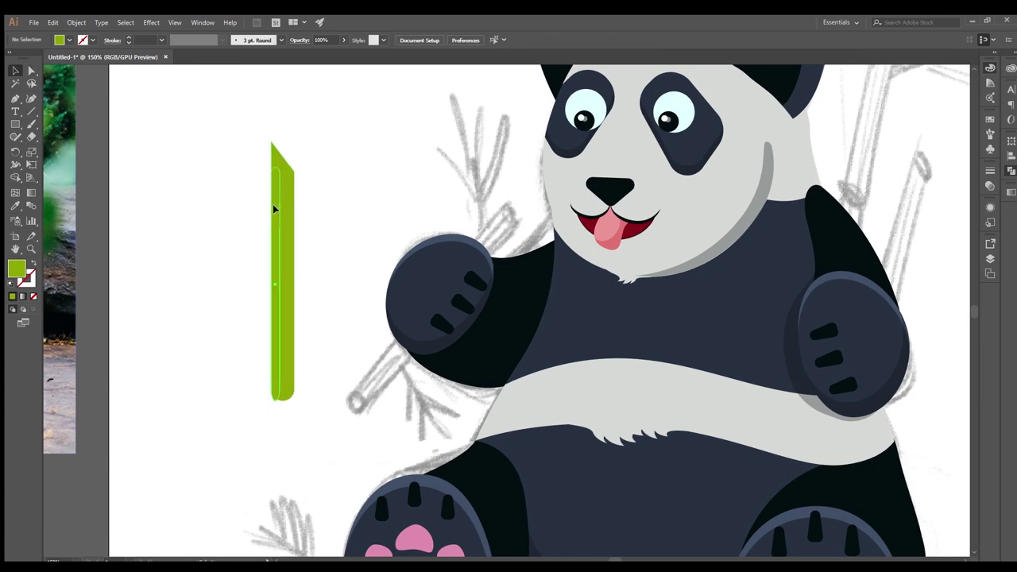
pyautogui.moveTo(294, 399); pyautogui.dragTo(279, 389)
pyautogui.hotkey('ctrl', '-')
pyautogui.hscroll(-3, 270, 316)
pyautogui.press('i')
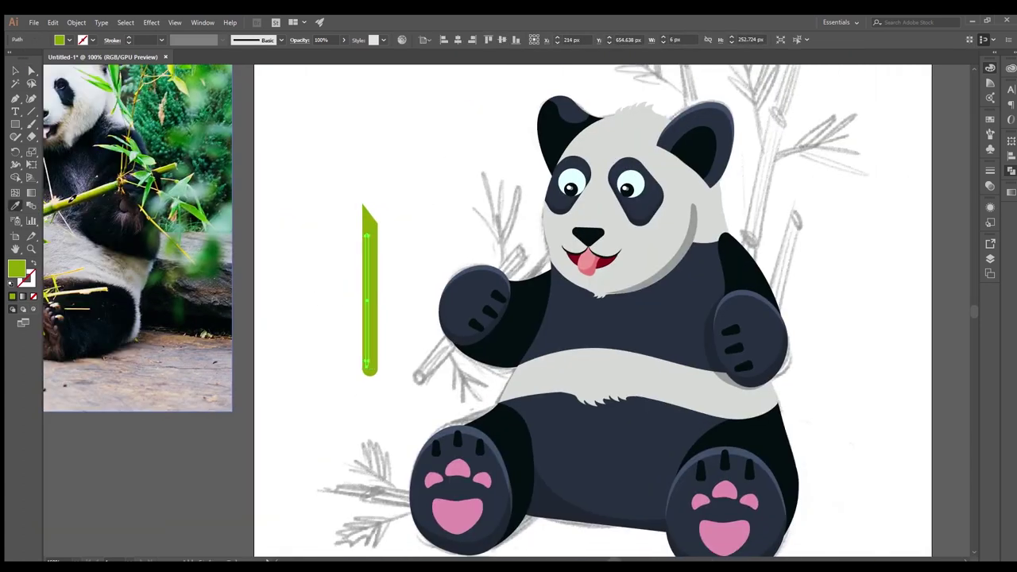
pyautogui.hotkey('ctrl', '+')
pyautogui.moveTo(379, 309)
pyautogui.mouseDown()
pyautogui.moveTo(375, 295)
pyautogui.moveTo(333, 280)
pyautogui.mouseUp()
# Make the small band on the stalk brown and start a branch line at its top.
pyautogui.hotkey('ctrl', '-')
pyautogui.hotkey('ctrl', '+')
pyautogui.hotkey('ctrl', '+')
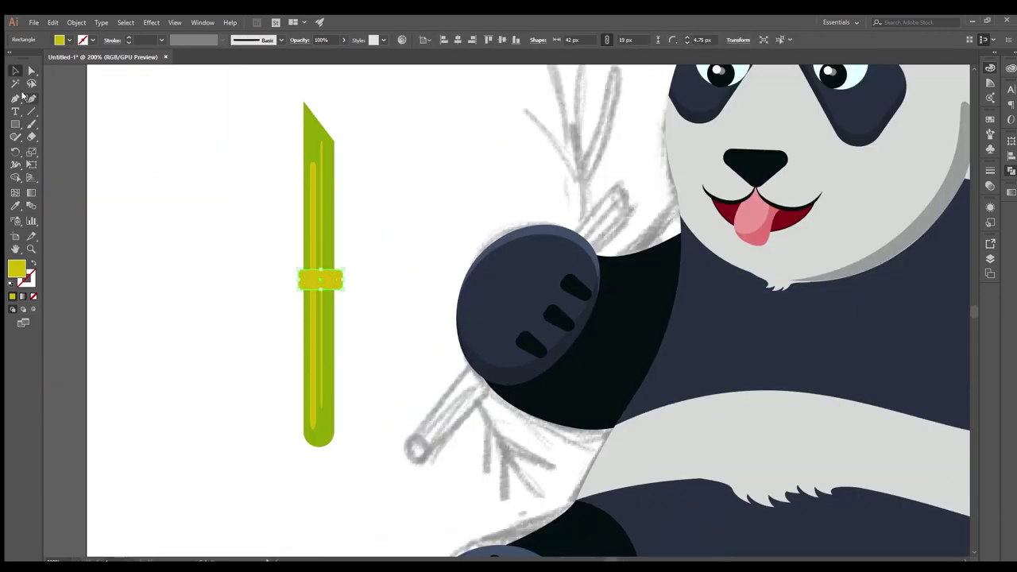
pyautogui.hotkey('ctrl', '+')
pyautogui.hotkey('ctrl', '+')
pyautogui.hotkey('ctrl', '-')
pyautogui.hotkey('ctrl', '-')
pyautogui.hotkey('ctrl', '-')
pyautogui.hotkey('ctrl', '+')
pyautogui.hotkey('ctrl', '+')
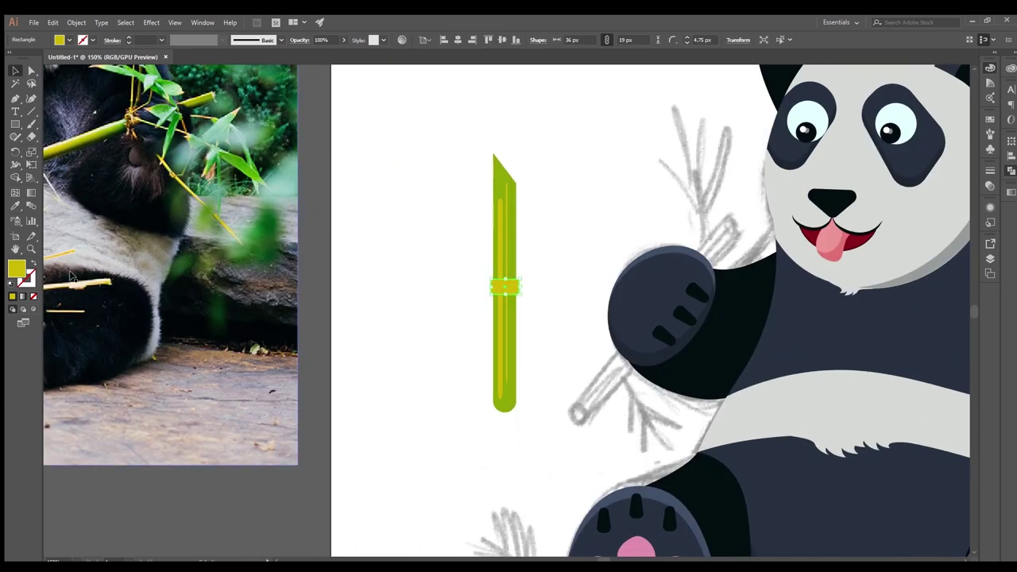
pyautogui.press('i')
pyautogui.click(195, 159)
pyautogui.hotkey('ctrl', '-')
pyautogui.click(482, 295)
pyautogui.click(18, 251)
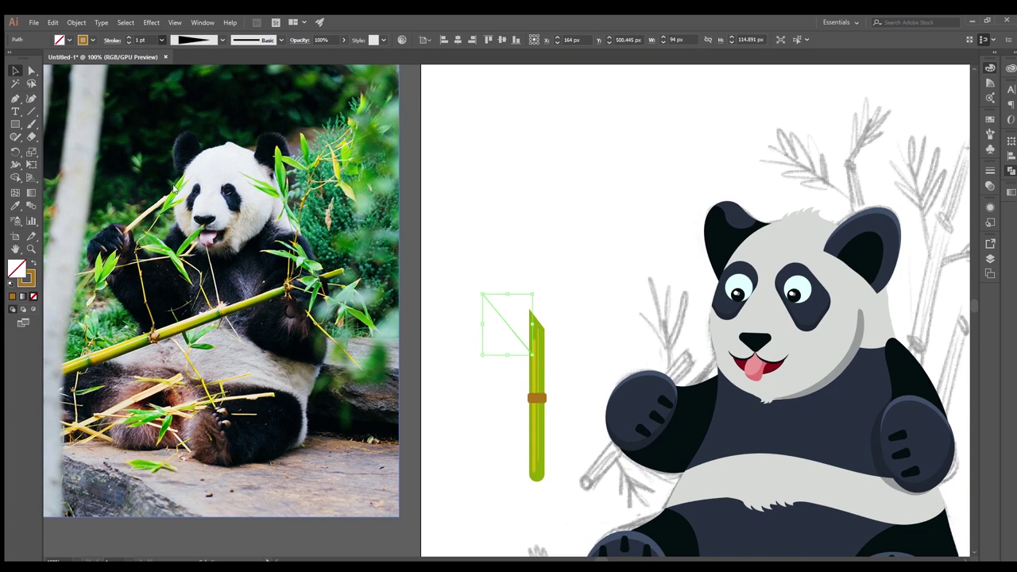
# Angle and shorten the outlined leaf, then place a second leaf beside it.
pyautogui.scroll(2, 509, 344)
pyautogui.scroll(-2, 431, 204)
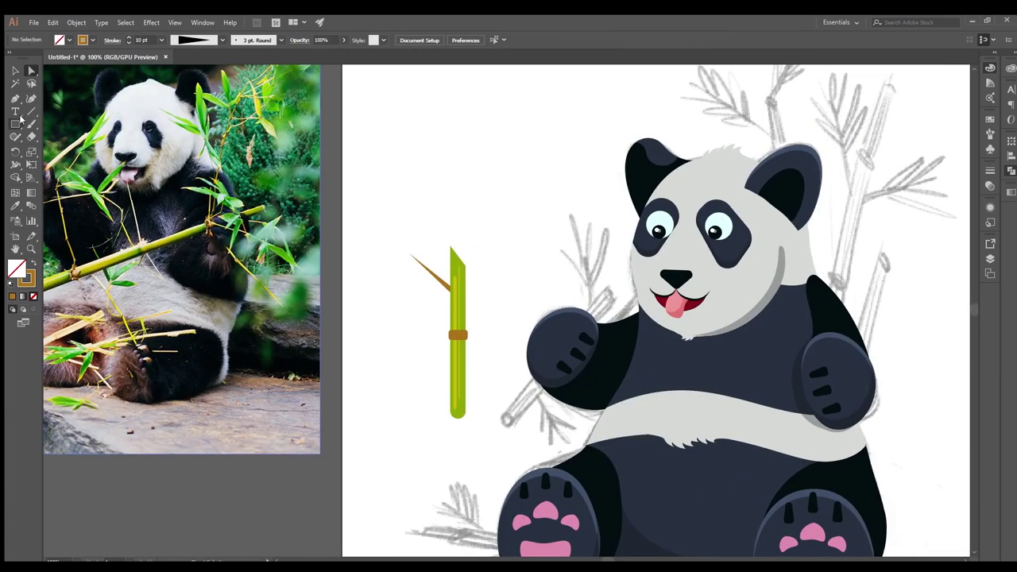
pyautogui.scroll(2, 421, 233)
pyautogui.moveTo(441, 214); pyautogui.dragTo(424, 230)
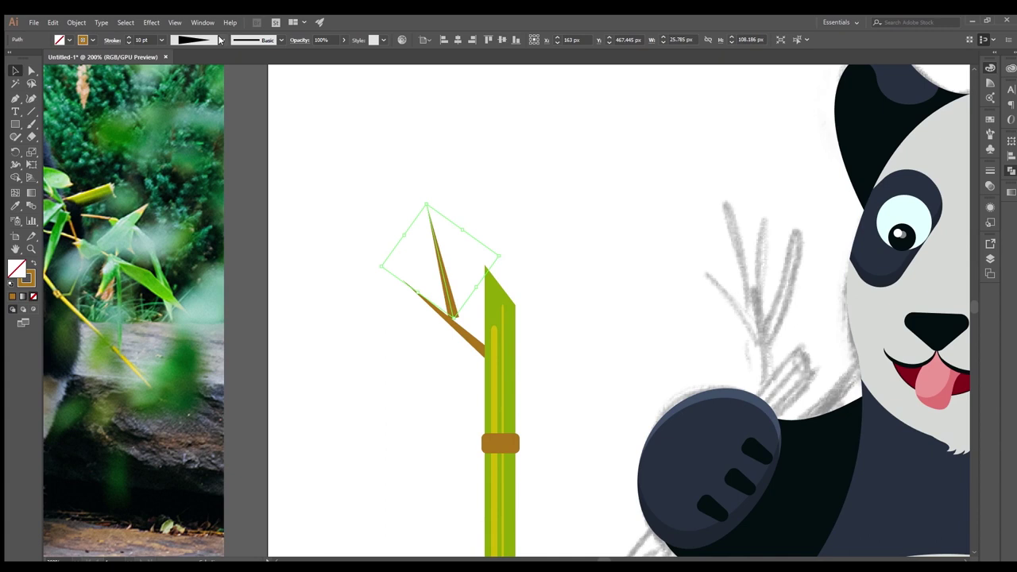
pyautogui.moveTo(442, 308); pyautogui.dragTo(454, 294)
pyautogui.scroll(2, 454, 297)
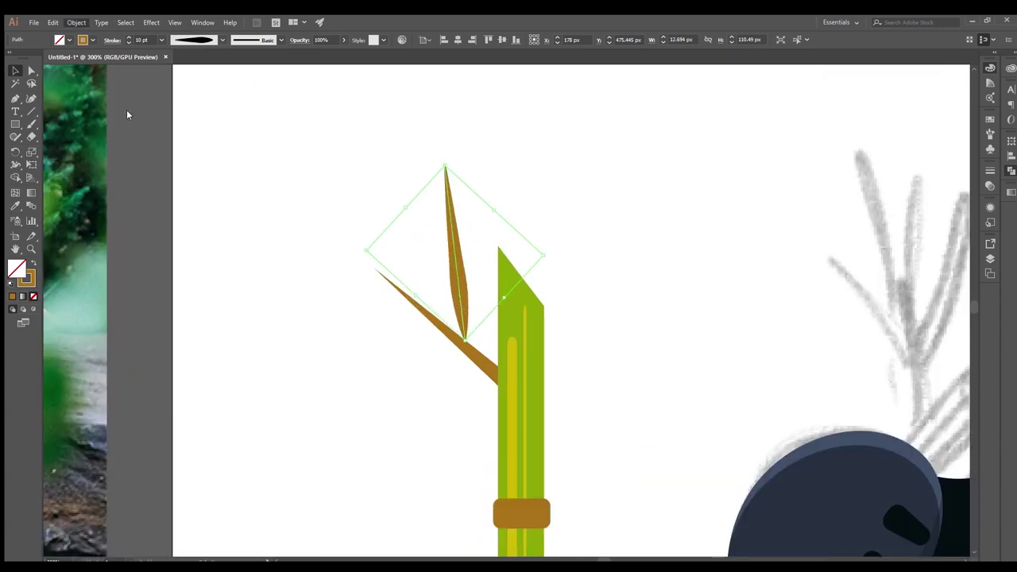
pyautogui.moveTo(467, 165); pyautogui.dragTo(466, 206)
pyautogui.moveTo(424, 254); pyautogui.dragTo(421, 244)
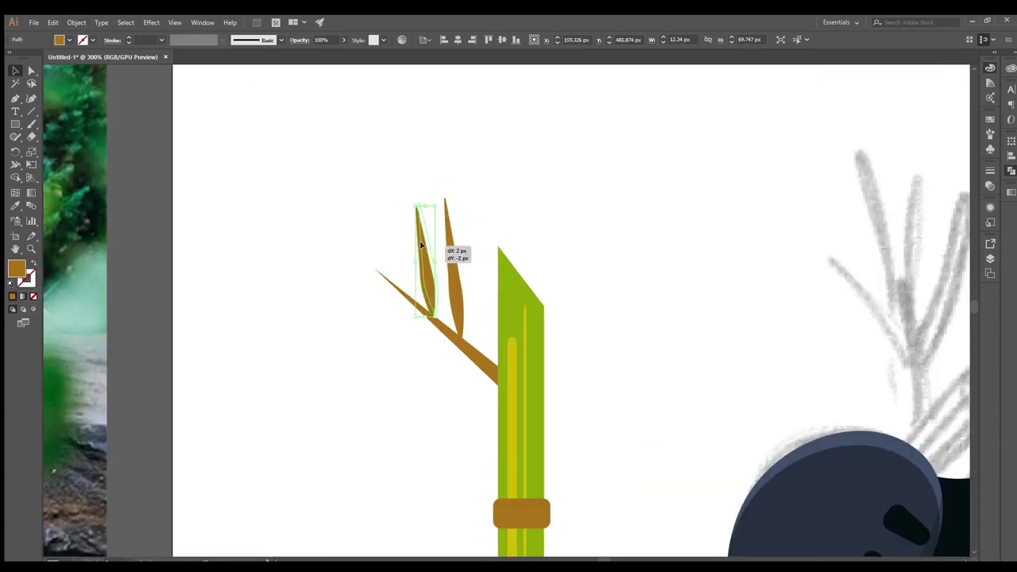
# Rotate the three leaves onto the branch and add a smaller mirrored leaf by the stalk.
pyautogui.moveTo(358, 167); pyautogui.dragTo(451, 306)
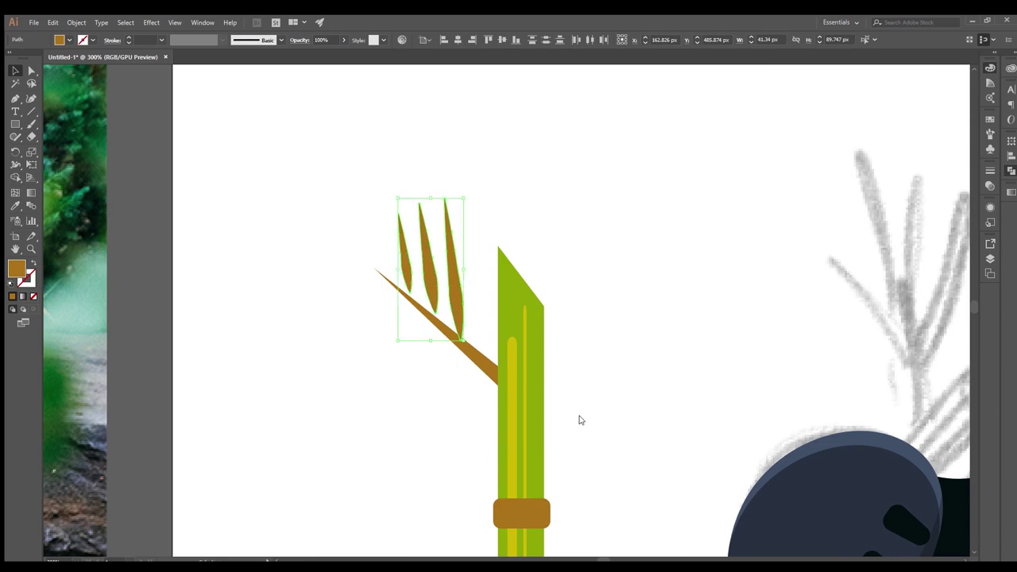
pyautogui.moveTo(443, 227)
pyautogui.mouseDown()
pyautogui.moveTo(495, 409)
pyautogui.moveTo(381, 289)
pyautogui.mouseUp()
pyautogui.click(401, 258)
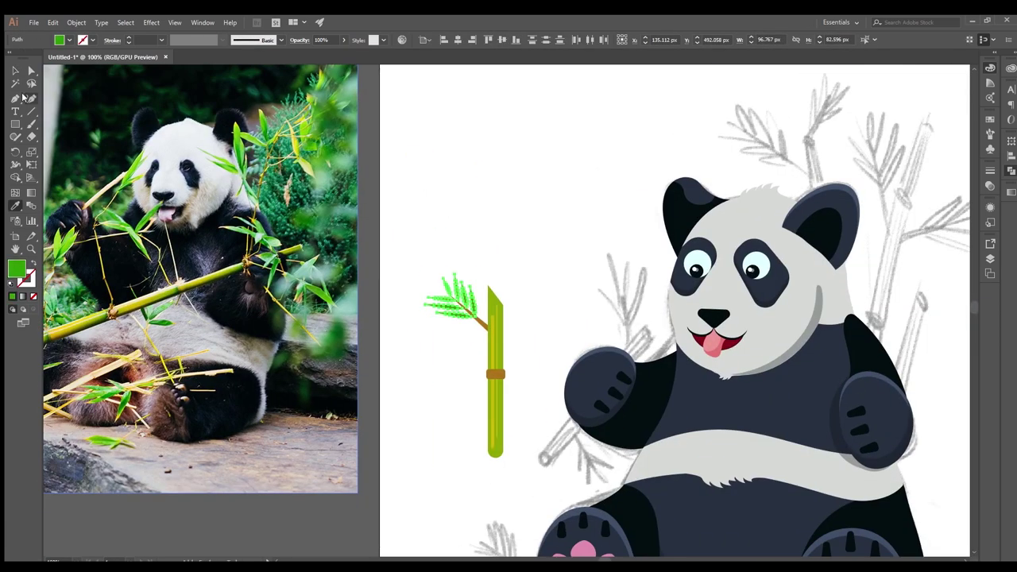
pyautogui.scroll(1, 572, 473)
pyautogui.moveTo(401, 230)
pyautogui.mouseDown()
pyautogui.moveTo(362, 313)
pyautogui.moveTo(500, 355)
pyautogui.mouseUp()
pyautogui.moveTo(556, 296); pyautogui.dragTo(537, 343)
pyautogui.click(518, 299)
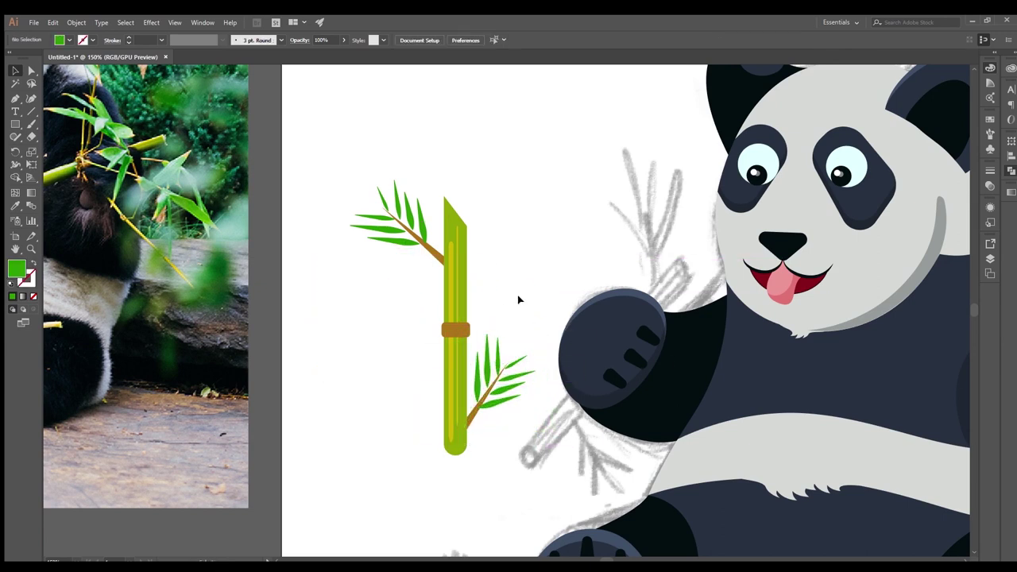
# Duplicate the lower leaf cluster onto the stem and tilt the bamboo into the raised paw.
pyautogui.scroll(1, 517, 300)
pyautogui.moveTo(501, 407); pyautogui.dragTo(508, 230)
pyautogui.doubleClick(501, 239)
pyautogui.press('Escape')
pyautogui.moveTo(477, 270); pyautogui.dragTo(469, 282)
pyautogui.hotkey('ctrl', '=')
pyautogui.hotkey('ctrl', '1')
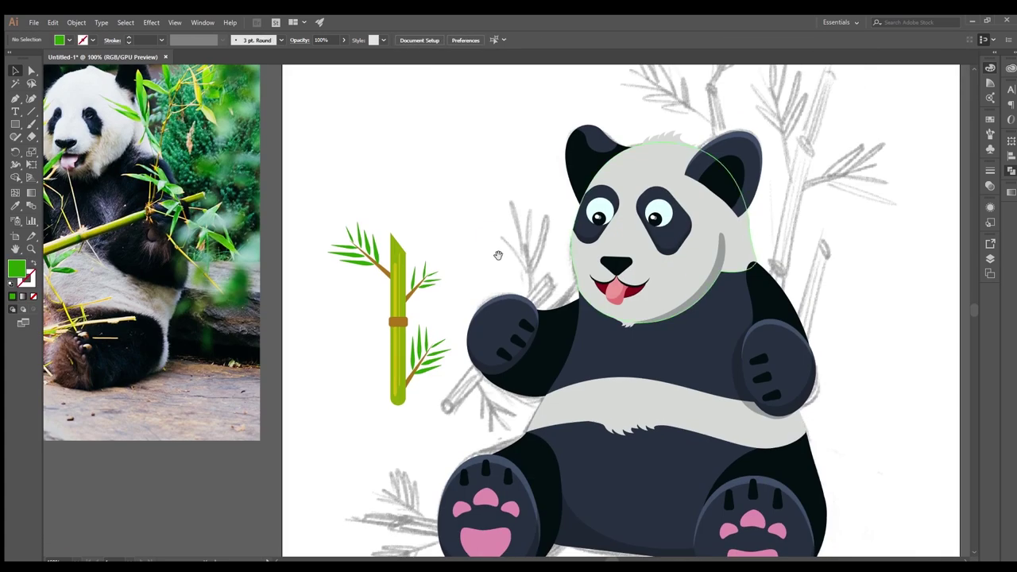
pyautogui.moveTo(397, 365)
pyautogui.mouseDown()
pyautogui.moveTo(501, 381)
pyautogui.moveTo(522, 300)
pyautogui.moveTo(516, 313)
pyautogui.mouseUp()
# Copy the bamboo beside the panda's head, stand it upright, and send it behind the panda.
pyautogui.click(438, 307)
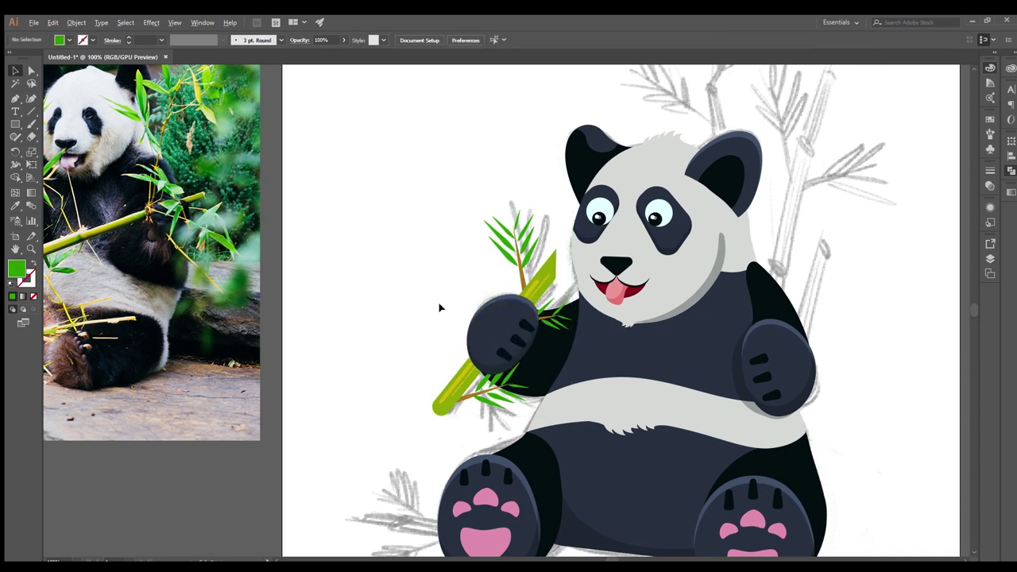
pyautogui.hotkey('ctrl', '-')
pyautogui.hotkey('ctrl', '-')
pyautogui.moveTo(421, 298); pyautogui.dragTo(540, 263)
pyautogui.moveTo(598, 164); pyautogui.dragTo(598, 266)
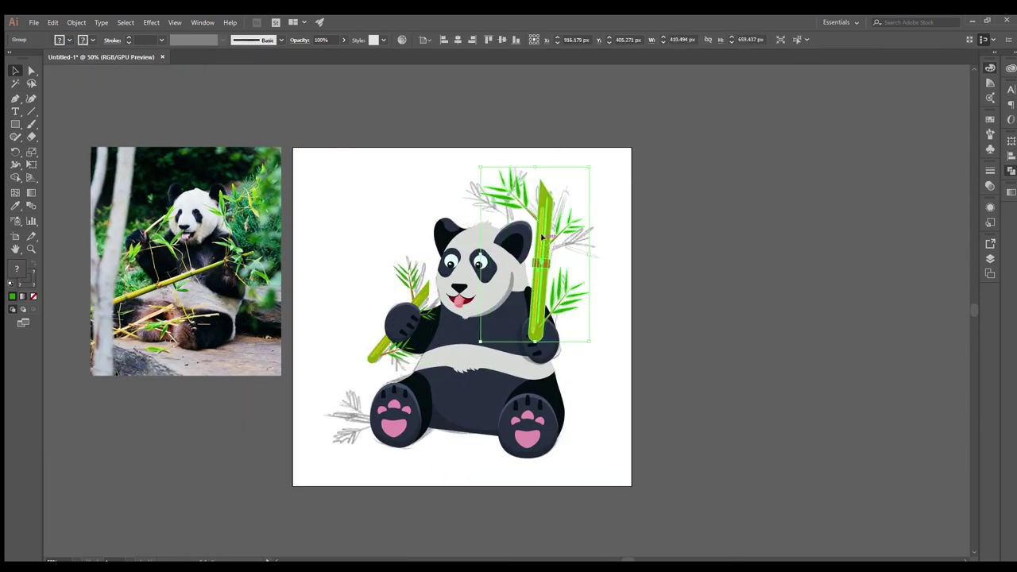
pyautogui.hotkey('ctrl', 'shift', '[')
pyautogui.hotkey('ctrl', '+')
pyautogui.hotkey('ctrl', '+')
# Adjust the leaf branches inside the upright bamboo group.
pyautogui.doubleClick(545, 301)
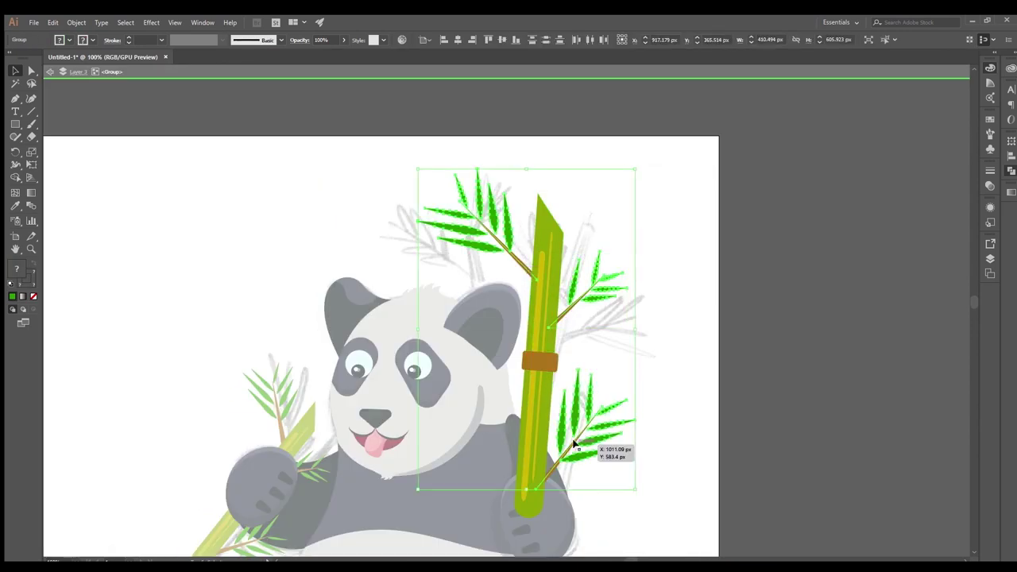
pyautogui.press('Escape')
pyautogui.press('a')
pyautogui.click(565, 350)
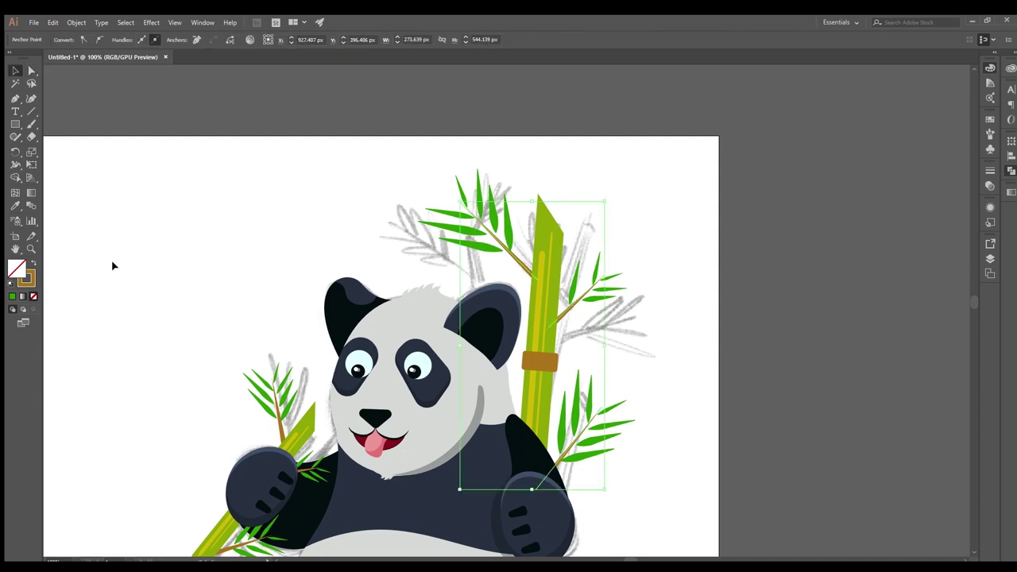
pyautogui.press('v')
pyautogui.doubleClick(518, 266)
pyautogui.press('Escape')
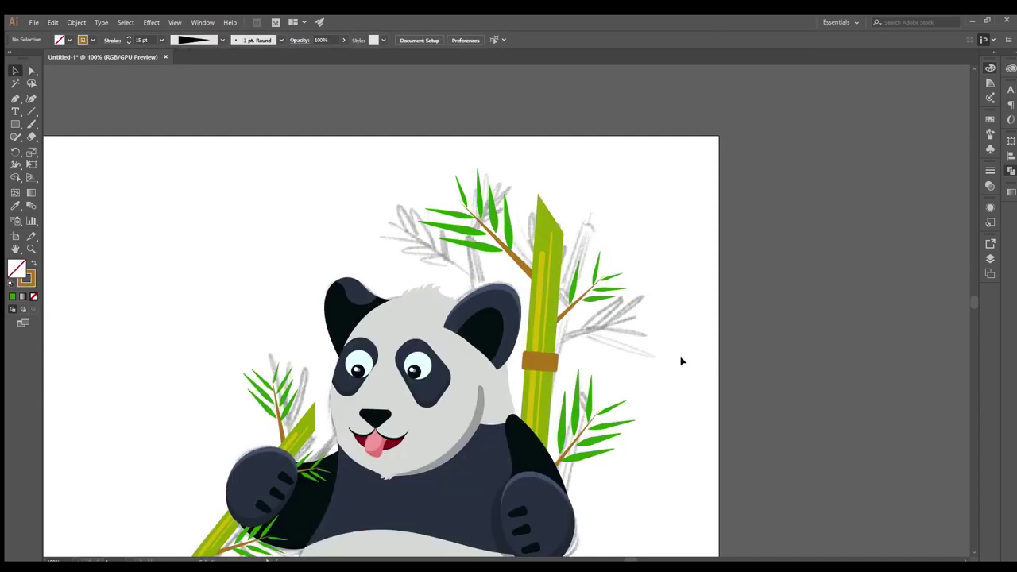
pyautogui.scroll(-2, 681, 358)
pyautogui.doubleClick(545, 318)
pyautogui.press('Escape')
pyautogui.hotkey('ctrl', '-')
pyautogui.hotkey('ctrl', '-')
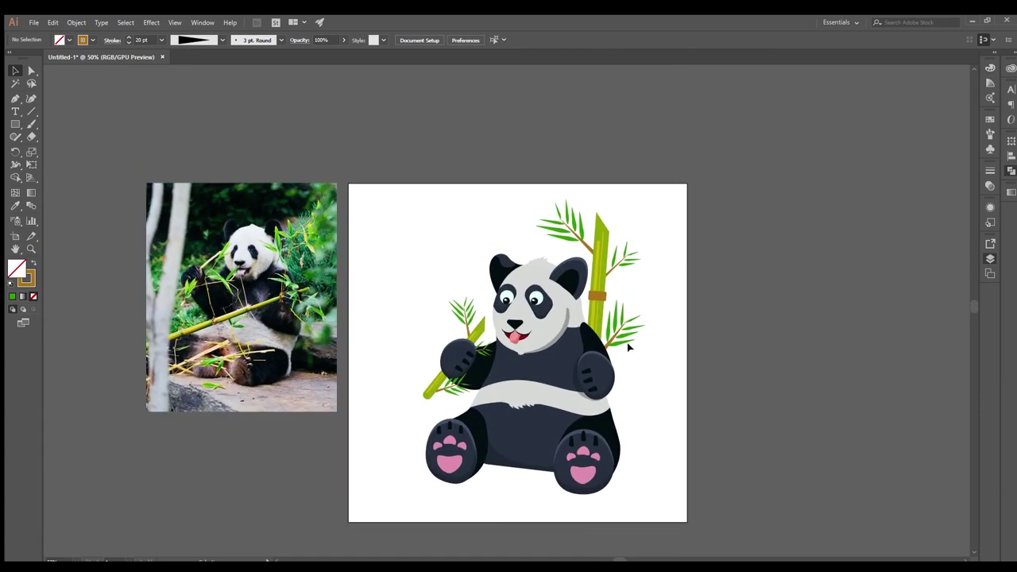
# Place a short bamboo piece at the left foot and mirror its leaf sprig to the left side.
pyautogui.moveTo(627, 262)
pyautogui.mouseDown()
pyautogui.moveTo(465, 318)
pyautogui.moveTo(398, 437)
pyautogui.mouseUp()
pyautogui.hotkey('ctrl', '+')
pyautogui.hotkey('ctrl', '+')
pyautogui.hotkey('ctrl', '+')
pyautogui.doubleClick(463, 364)
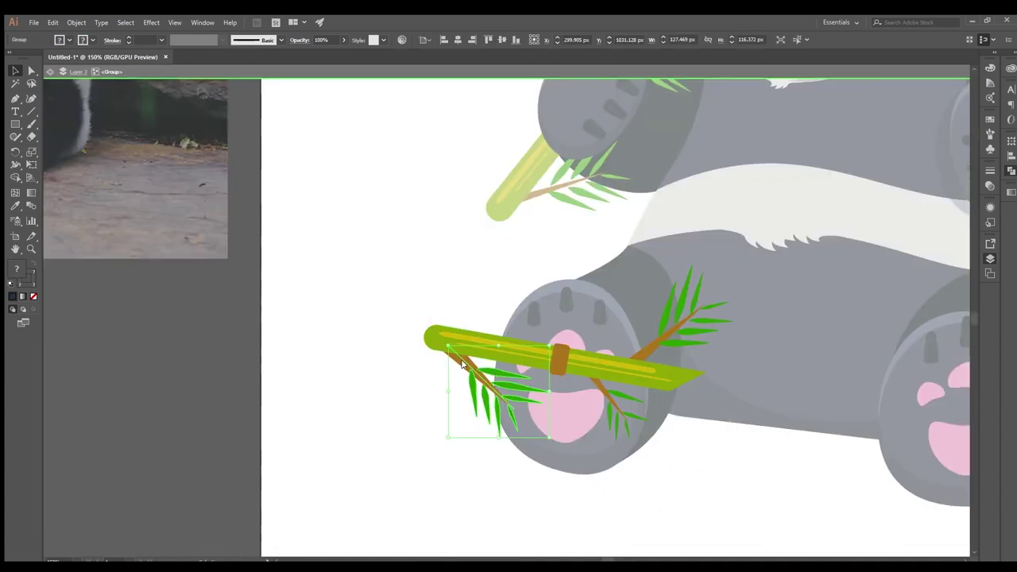
pyautogui.press('o')
pyautogui.moveTo(498, 445)
pyautogui.mouseDown()
pyautogui.moveTo(481, 380)
pyautogui.moveTo(437, 385)
pyautogui.mouseUp()
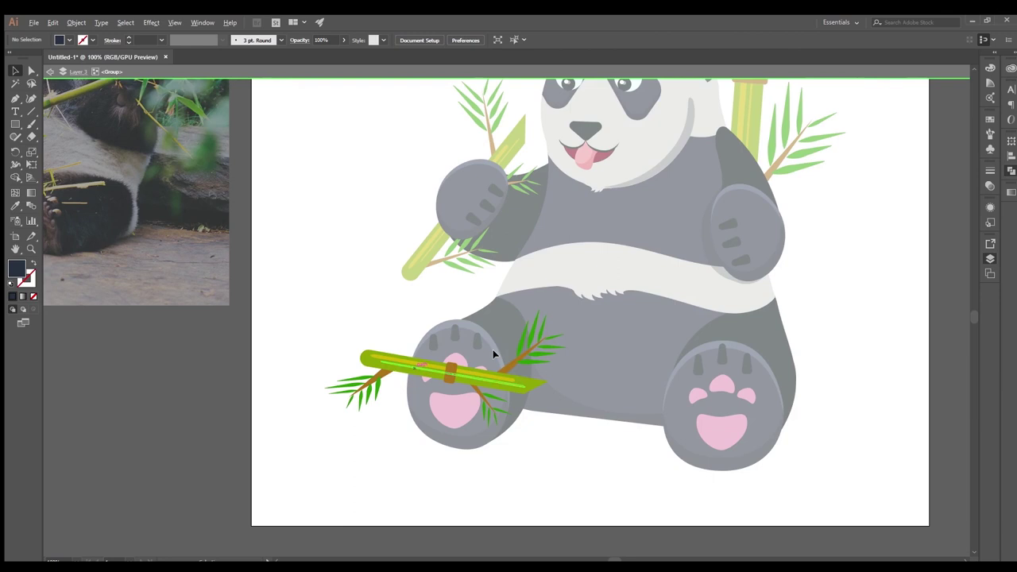
pyautogui.moveTo(493, 354); pyautogui.dragTo(483, 297)
pyautogui.hotkey('ctrl', '-')
pyautogui.hotkey('ctrl', '-')
pyautogui.doubleClick(347, 291)
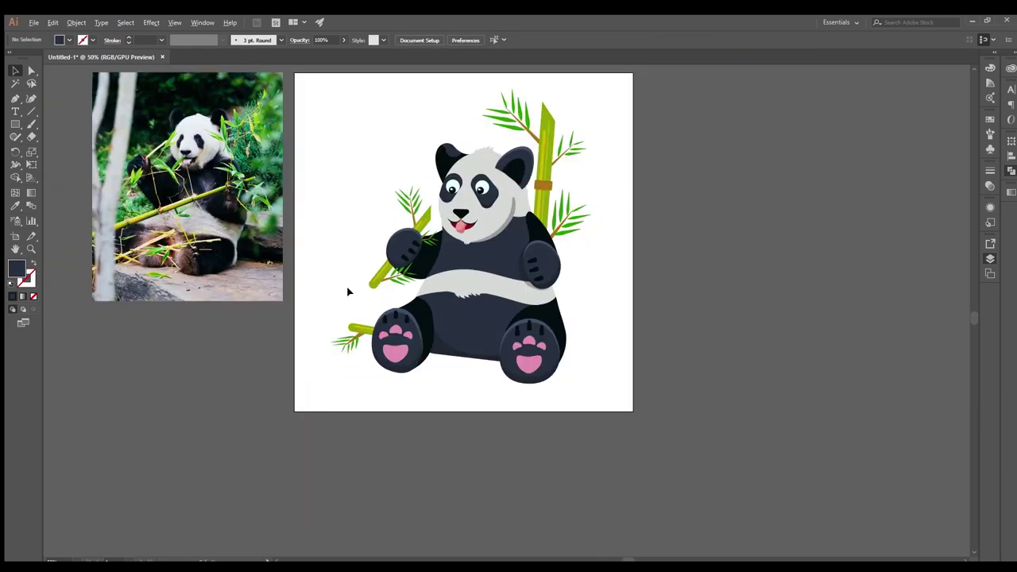
pyautogui.scroll(2, 347, 292)
# Select all the panda artwork, scale it down slightly, and nudge it into place.
pyautogui.moveTo(404, 133); pyautogui.dragTo(647, 469)
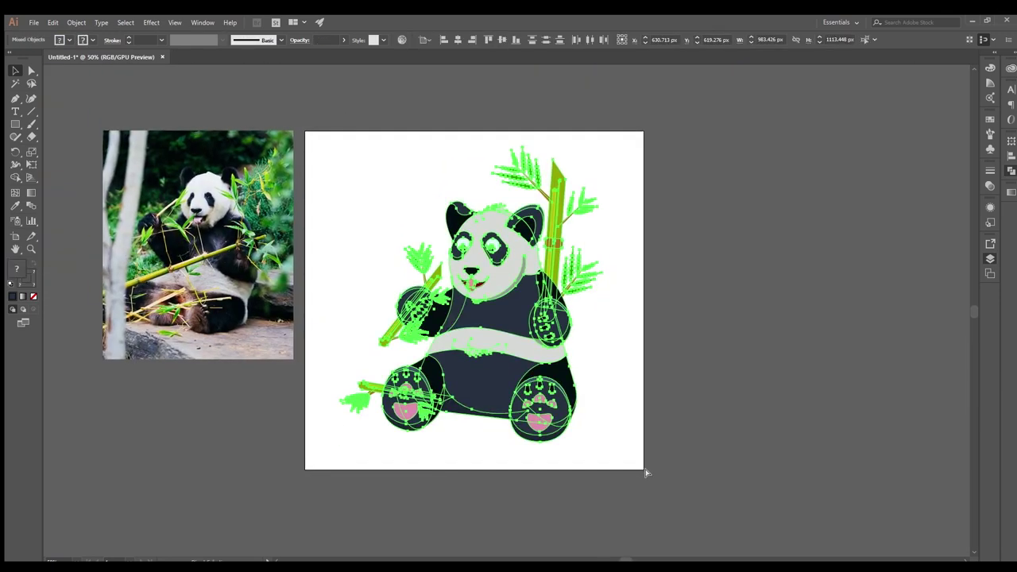
pyautogui.moveTo(601, 145); pyautogui.dragTo(585, 164)
pyautogui.moveTo(521, 321); pyautogui.dragTo(517, 321)
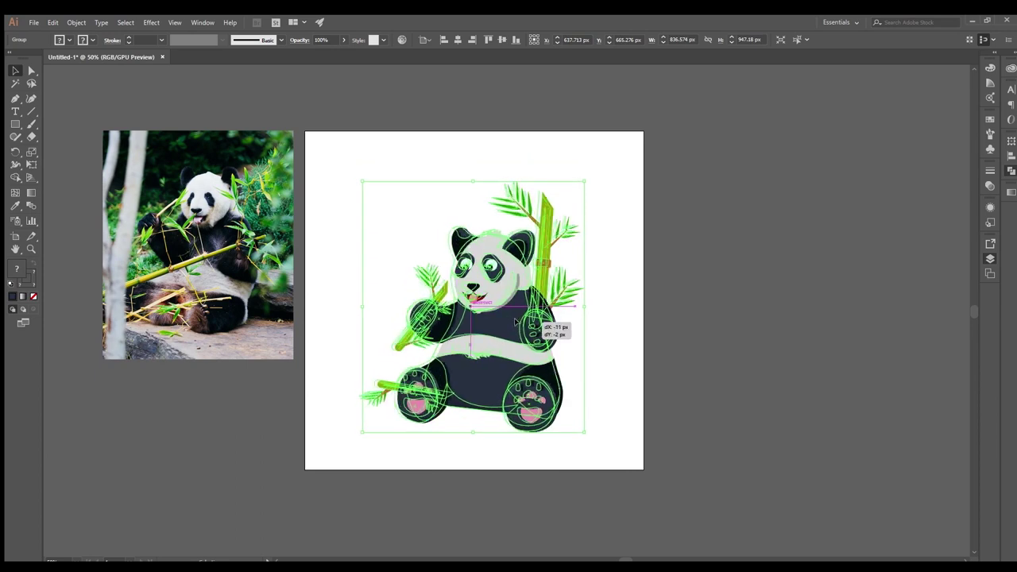
pyautogui.click(608, 238)
# Draw a large circle over the panda and send it behind as the background.
pyautogui.moveTo(385, 204); pyautogui.dragTo(609, 425)
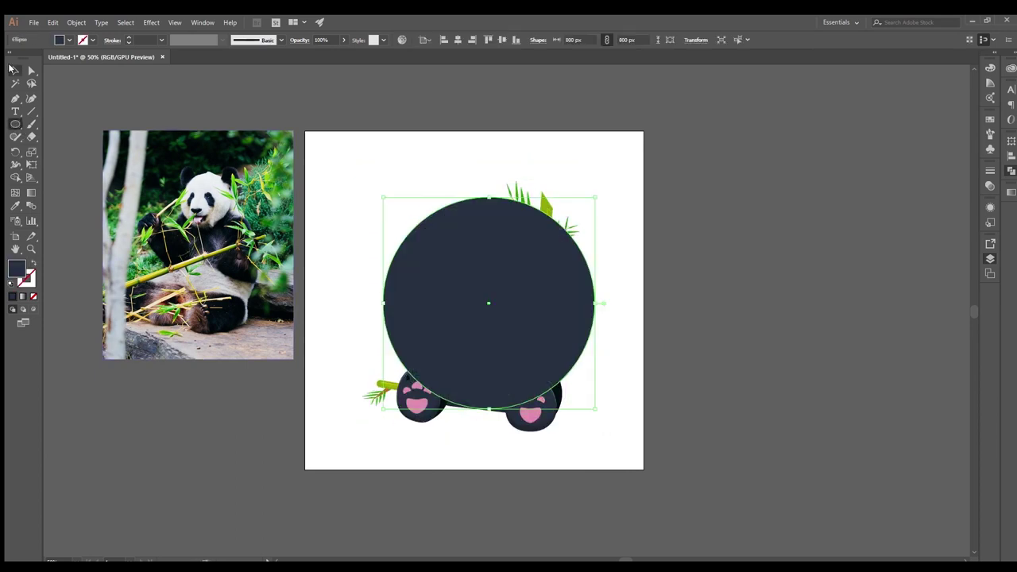
pyautogui.press('v')
pyautogui.moveTo(447, 261); pyautogui.dragTo(434, 249)
pyautogui.hotkey('ctrl', 'shift', '[')
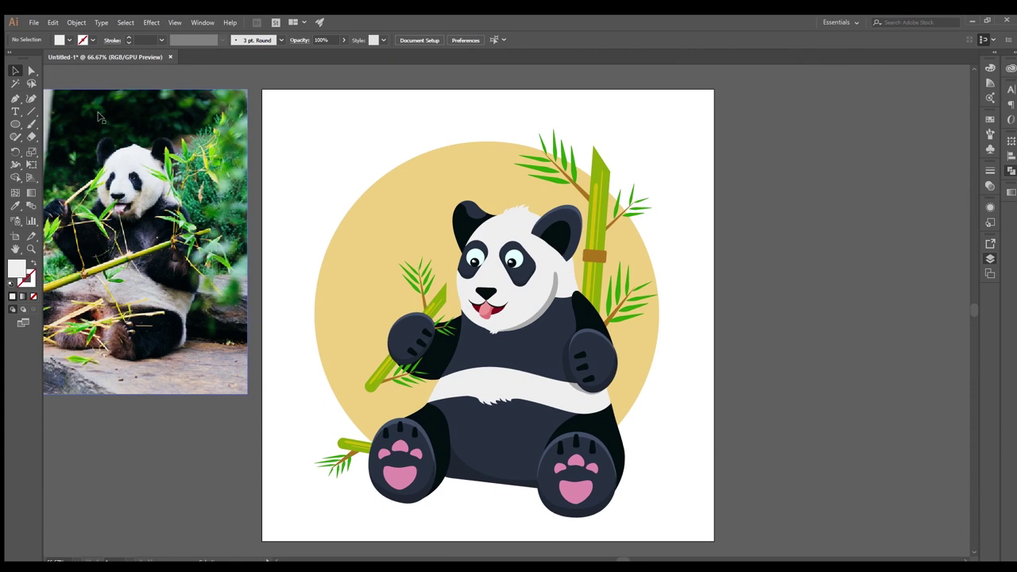
# Select the pink pads on both paws and raise them slightly.
pyautogui.press('y')
pyautogui.click(489, 347)
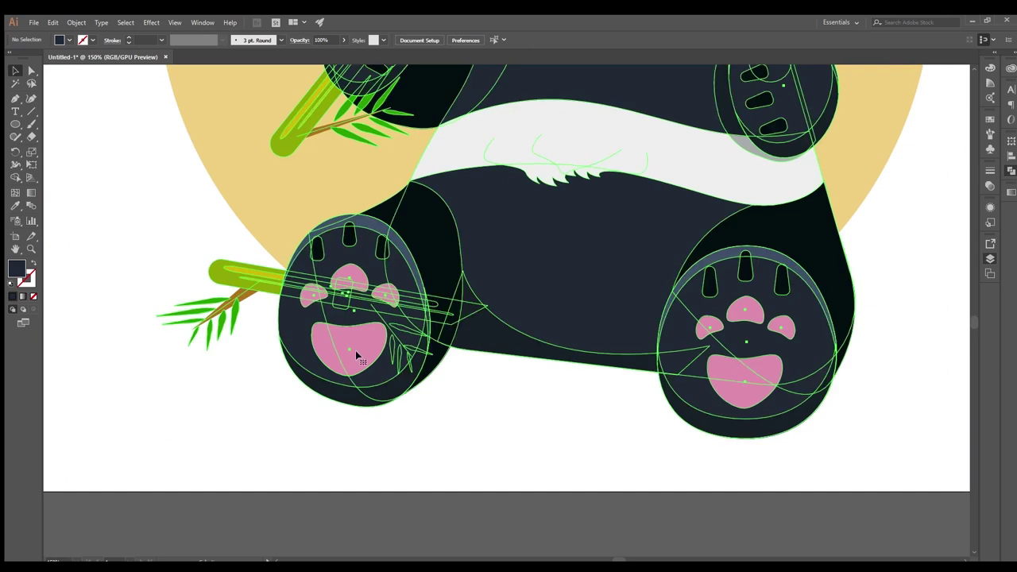
pyautogui.click(355, 351)
pyautogui.keyDown('shift'); pyautogui.click(791, 332); pyautogui.keyUp('shift')
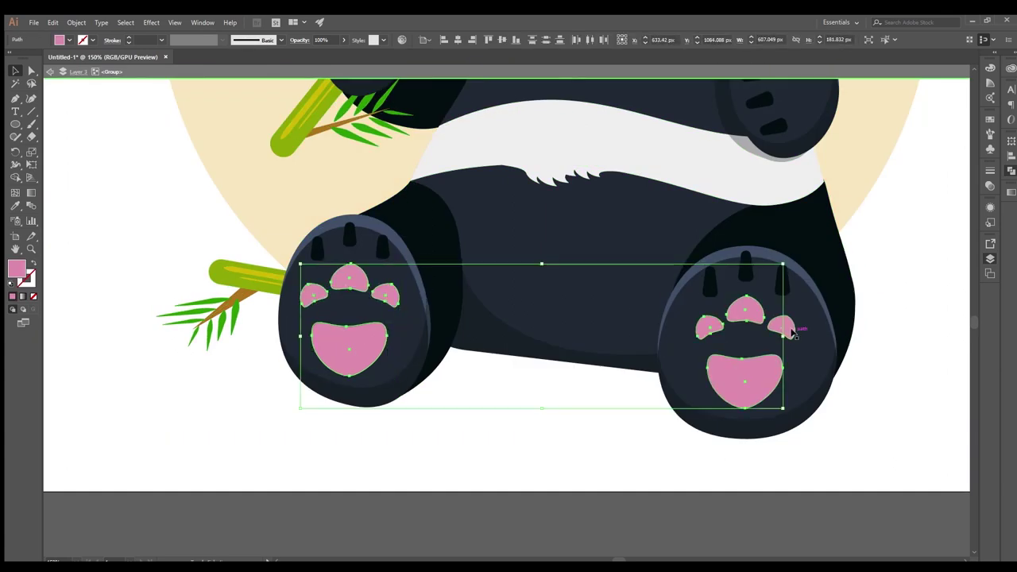
pyautogui.moveTo(744, 402); pyautogui.dragTo(744, 397)
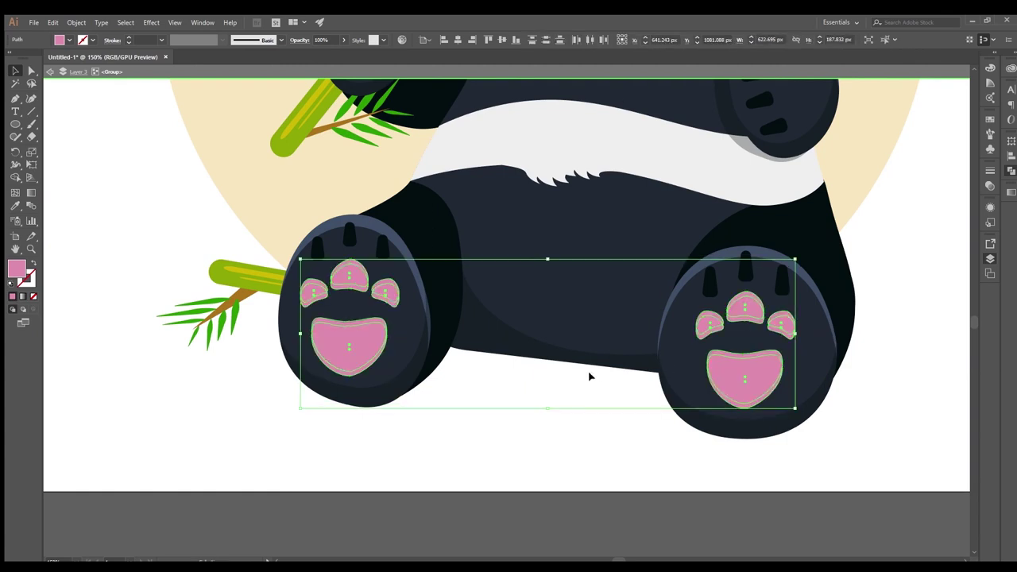
pyautogui.hotkey('ctrl', 'z')
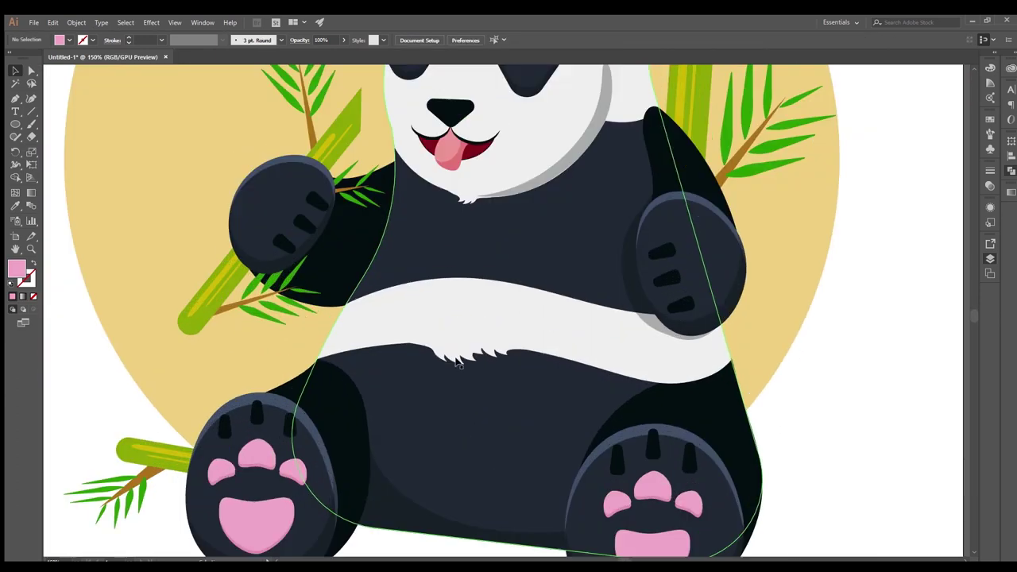
# Duplicate the belly fur tuft shape inside the panda group and select the copy.
pyautogui.doubleClick(458, 361)
pyautogui.moveTo(457, 362)
pyautogui.mouseDown()
pyautogui.moveTo(488, 274)
pyautogui.moveTo(538, 297)
pyautogui.mouseUp()
pyautogui.hotkey('ctrl', 'shift', 'a')
pyautogui.click(526, 296)
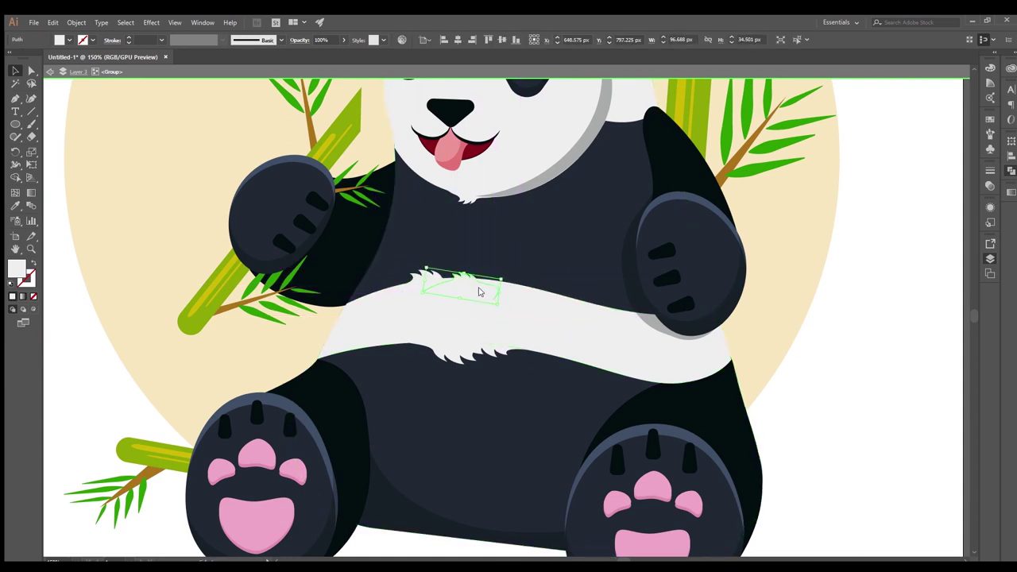
# Move the fur copy onto the top edge of the belly band.
pyautogui.moveTo(488, 285); pyautogui.dragTo(704, 347)
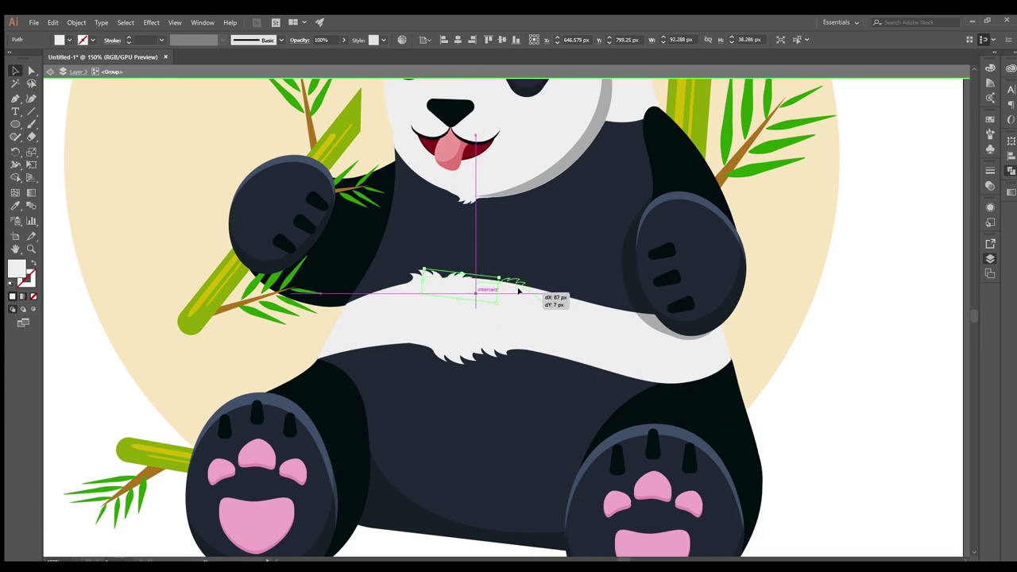
pyautogui.hotkey('ctrl', 'shift', 'a')
pyautogui.hotkey('ctrl', '-')
pyautogui.hotkey('ctrl', '-')
pyautogui.hotkey('ctrl', '+')
pyautogui.hotkey('ctrl', '+')
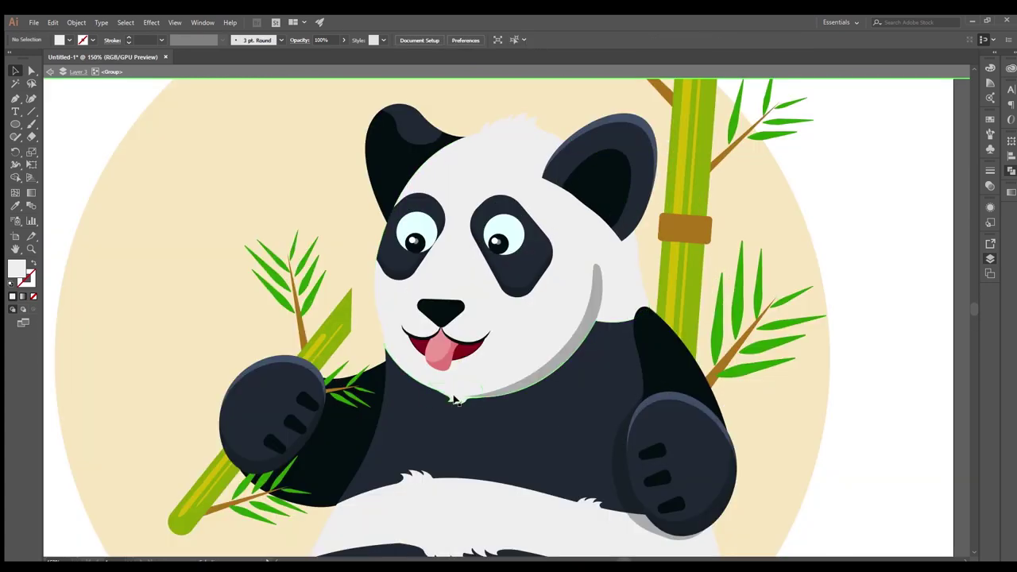
# Position a fur tuft at the inner edge of the right ear.
pyautogui.moveTo(582, 193); pyautogui.dragTo(584, 204)
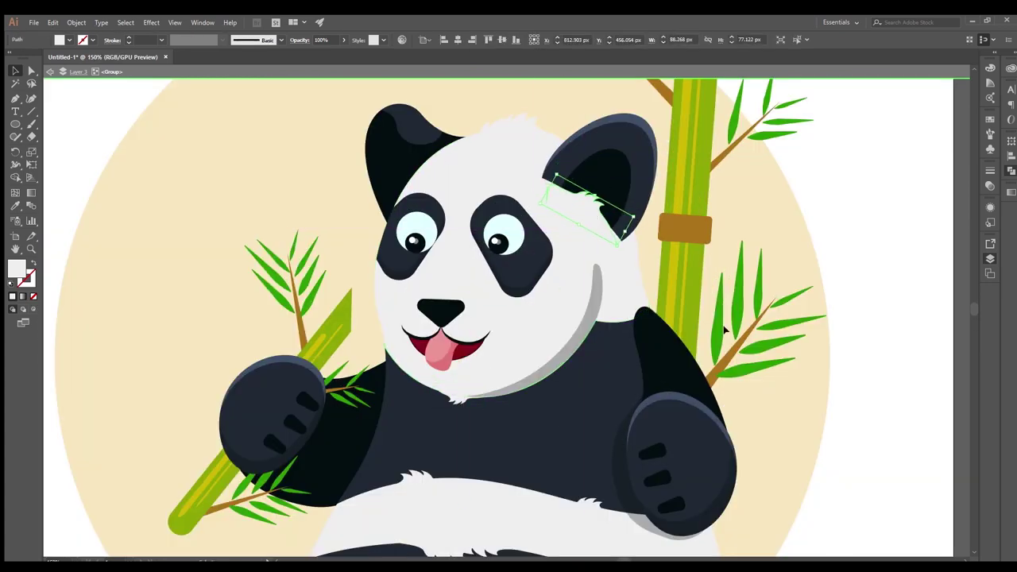
pyautogui.hotkey('ctrl', '+')
pyautogui.hotkey('ctrl', '+')
pyautogui.moveTo(521, 259); pyautogui.dragTo(537, 248)
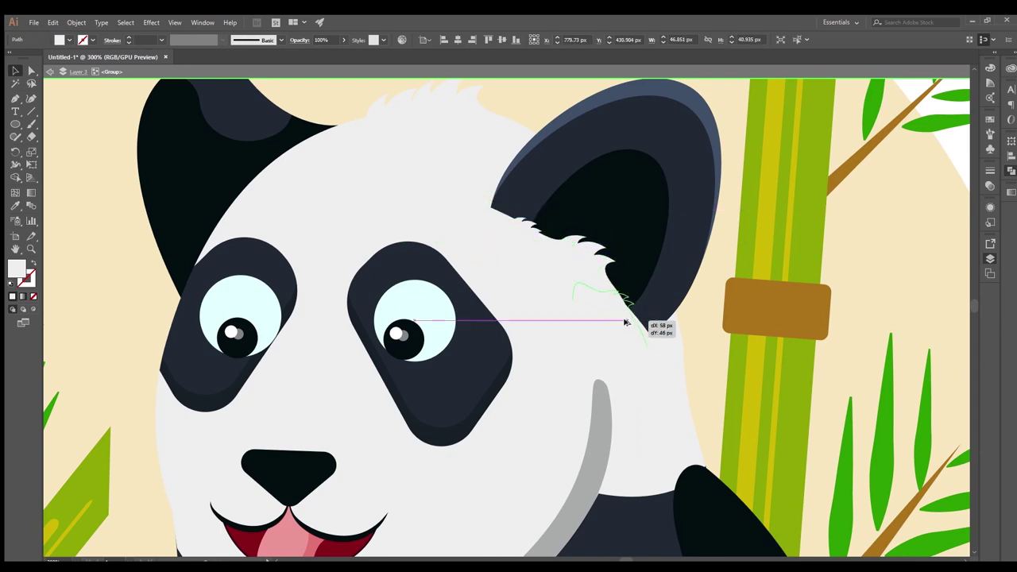
pyautogui.hotkey('ctrl', '-')
pyautogui.hotkey('ctrl', '-')
pyautogui.hotkey('ctrl', '-')
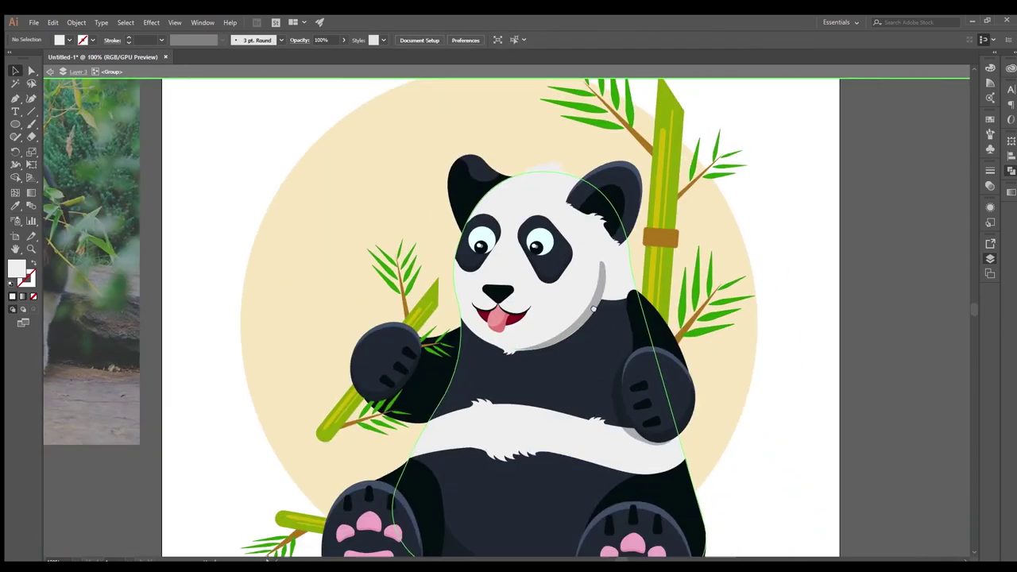
pyautogui.hotkey('ctrl', 'shift', 'a')
# Adjust an anchor point on the belly band's fur edge with Direct Selection.
pyautogui.hotkey('ctrl', '+')
pyautogui.hotkey('ctrl', '+')
pyautogui.hotkey('ctrl', '+')
pyautogui.hotkey('ctrl', '+')
pyautogui.hotkey('ctrl', '+')
pyautogui.moveTo(640, 327); pyautogui.dragTo(627, 323)
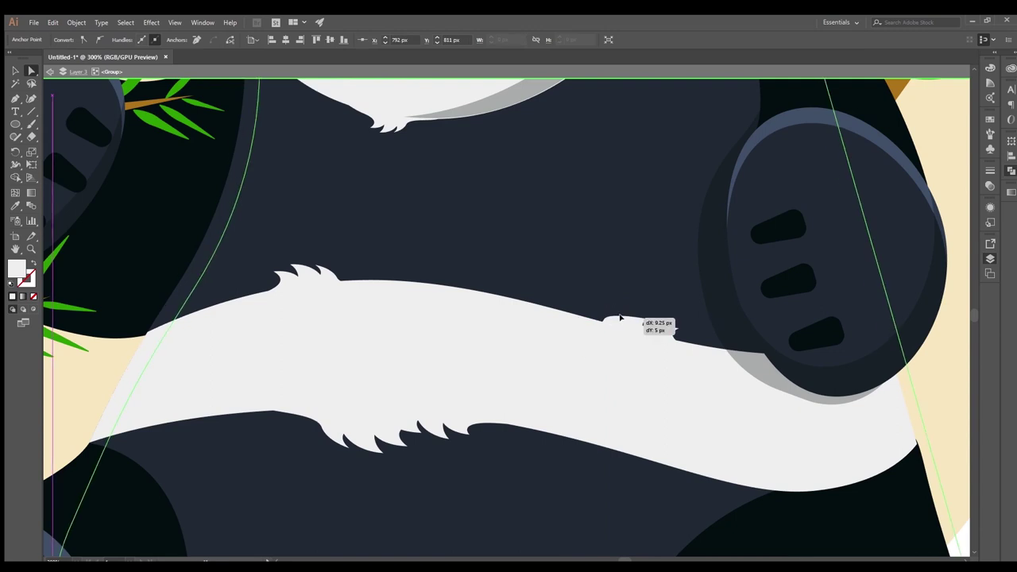
pyautogui.hotkey('ctrl', '-')
pyautogui.hotkey('ctrl', '-')
pyautogui.hotkey('ctrl', '-')
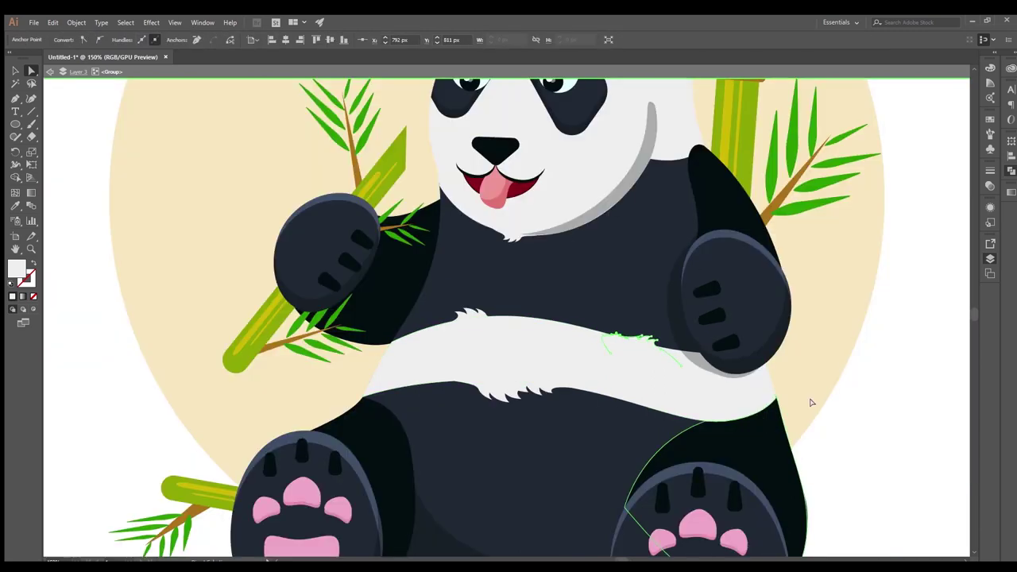
pyautogui.hotkey('ctrl', '+')
pyautogui.hotkey('ctrl', '+')
pyautogui.hotkey('ctrl', '+')
pyautogui.hotkey('ctrl', '+')
pyautogui.hotkey('ctrl', '+')
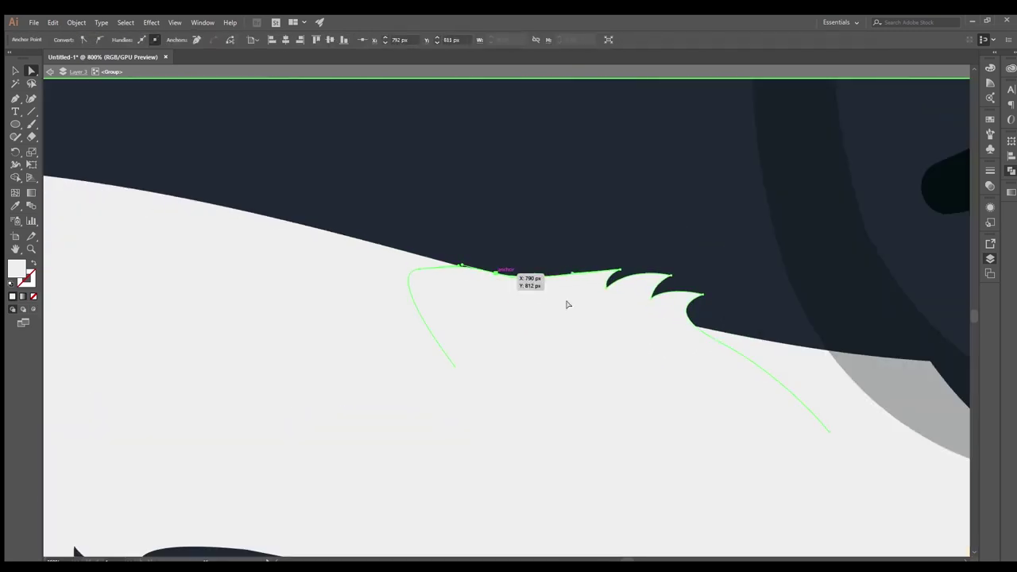
pyautogui.hotkey('ctrl', '-')
pyautogui.hotkey('ctrl', '-')
pyautogui.hotkey('ctrl', '-')
pyautogui.hotkey('ctrl', '-')
pyautogui.hotkey('ctrl', '-')
pyautogui.hotkey('ctrl', 'shift', 'a')
pyautogui.hotkey('ctrl', '-')
pyautogui.press('v')
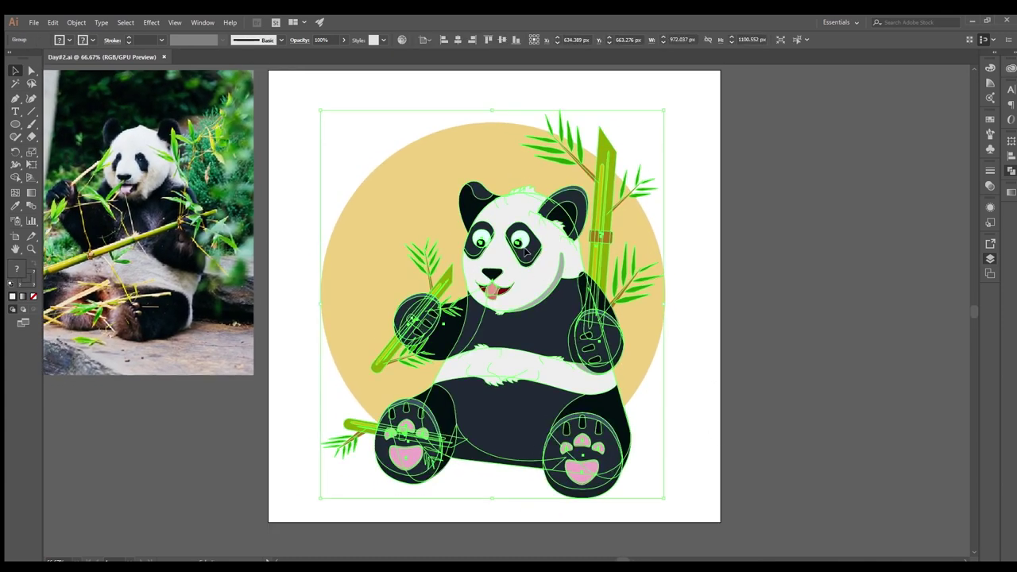
# Inside the isolated panda group, move and rotate a fur tuft onto the left leg's top.
pyautogui.doubleClick(413, 164)
pyautogui.click(597, 251)
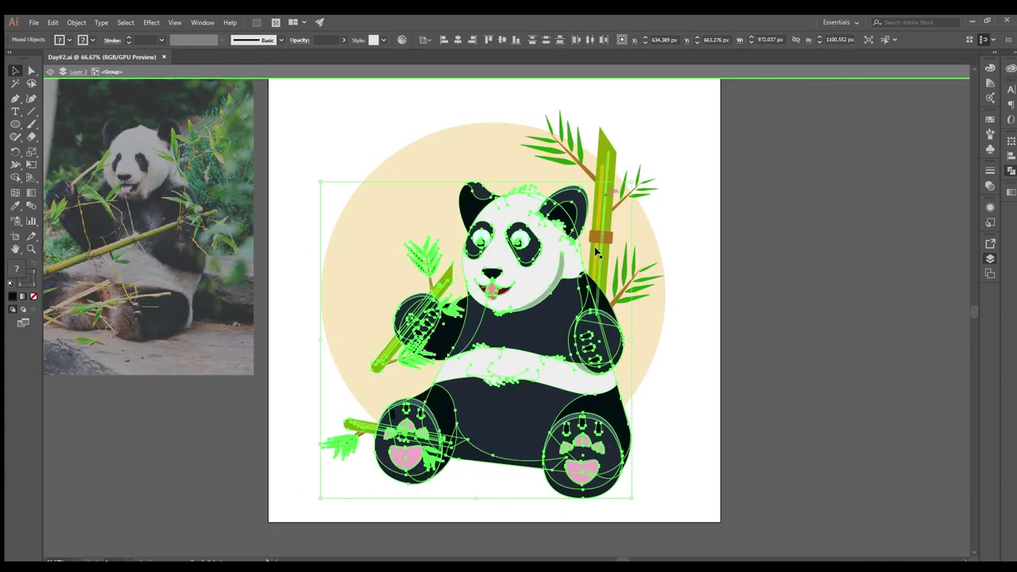
pyautogui.keyDown('shift'); pyautogui.click(355, 427); pyautogui.keyUp('shift')
pyautogui.click(650, 414)
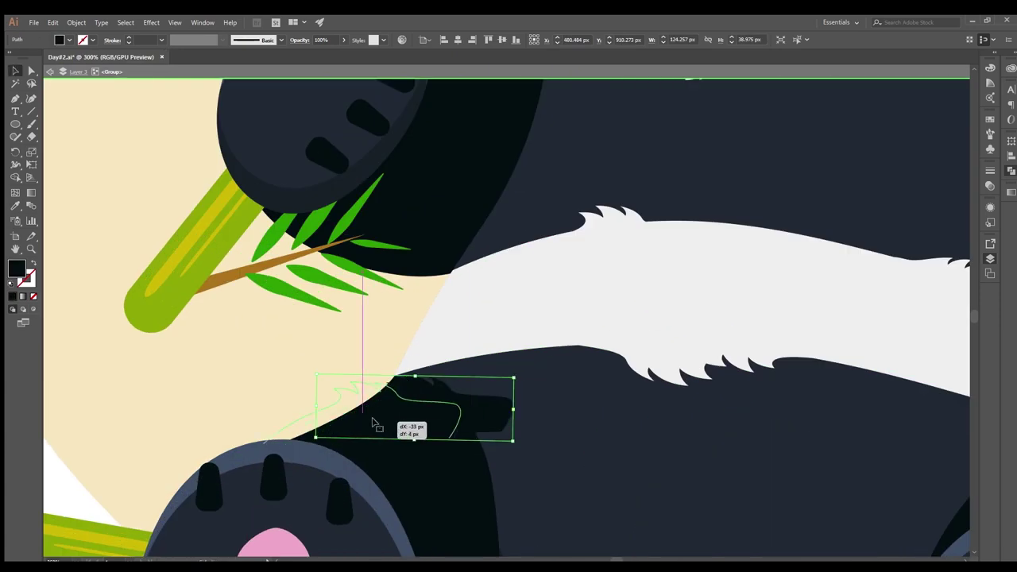
pyautogui.moveTo(469, 373); pyautogui.dragTo(270, 467)
pyautogui.press('v')
pyautogui.click(375, 408)
pyautogui.moveTo(386, 383); pyautogui.dragTo(388, 382)
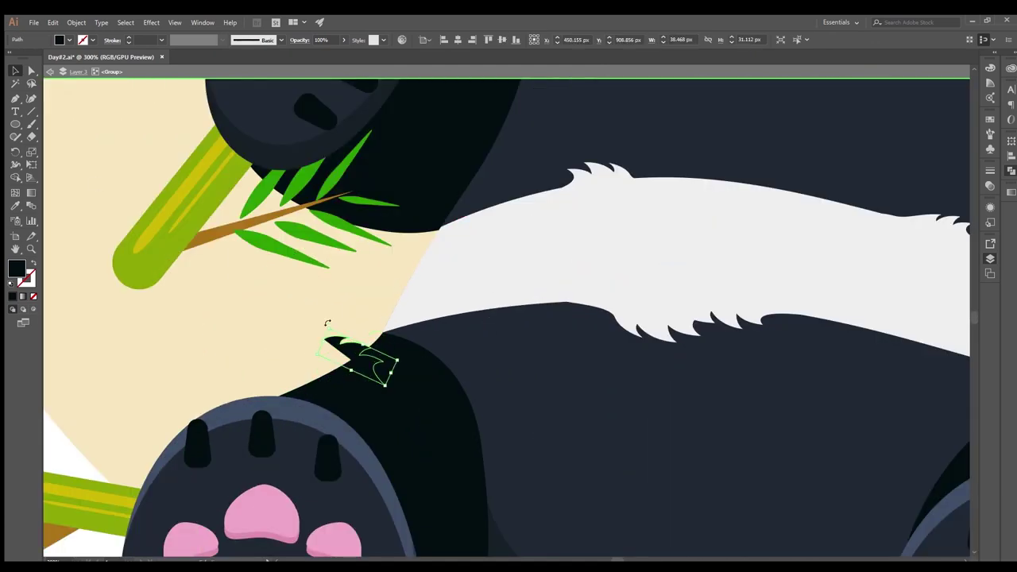
pyautogui.moveTo(327, 323)
pyautogui.mouseDown()
pyautogui.moveTo(364, 356)
pyautogui.moveTo(355, 373)
pyautogui.mouseUp()
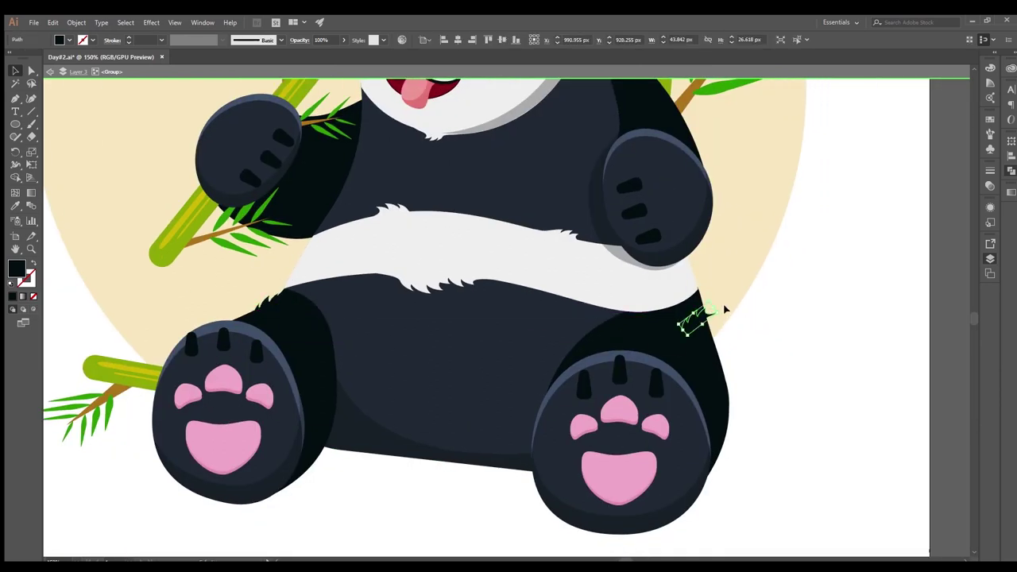
# Place fur tufts on the right arm's edge and along the left ear, then exit isolation.
pyautogui.moveTo(693, 313); pyautogui.dragTo(705, 312)
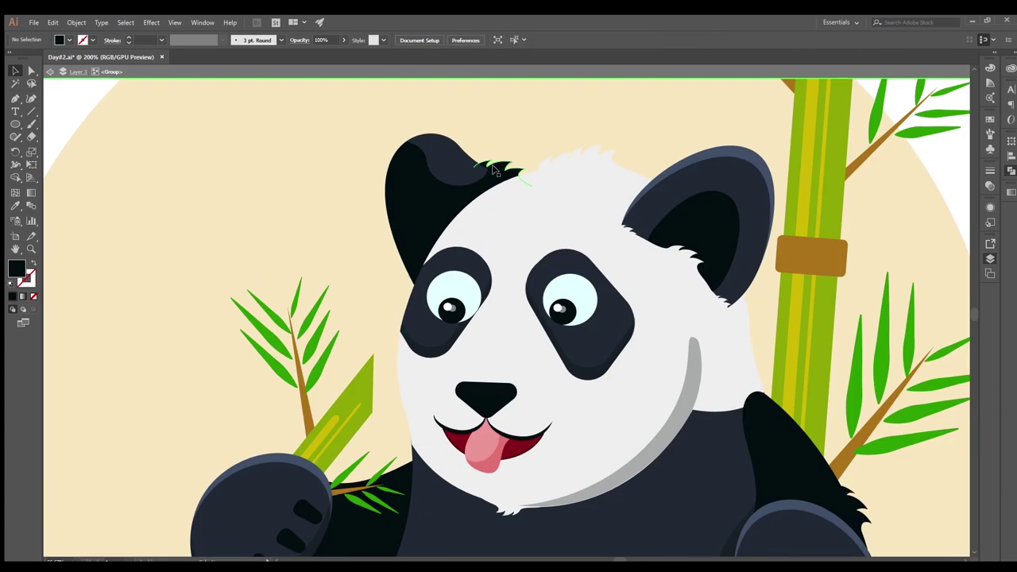
pyautogui.moveTo(492, 172); pyautogui.dragTo(501, 170)
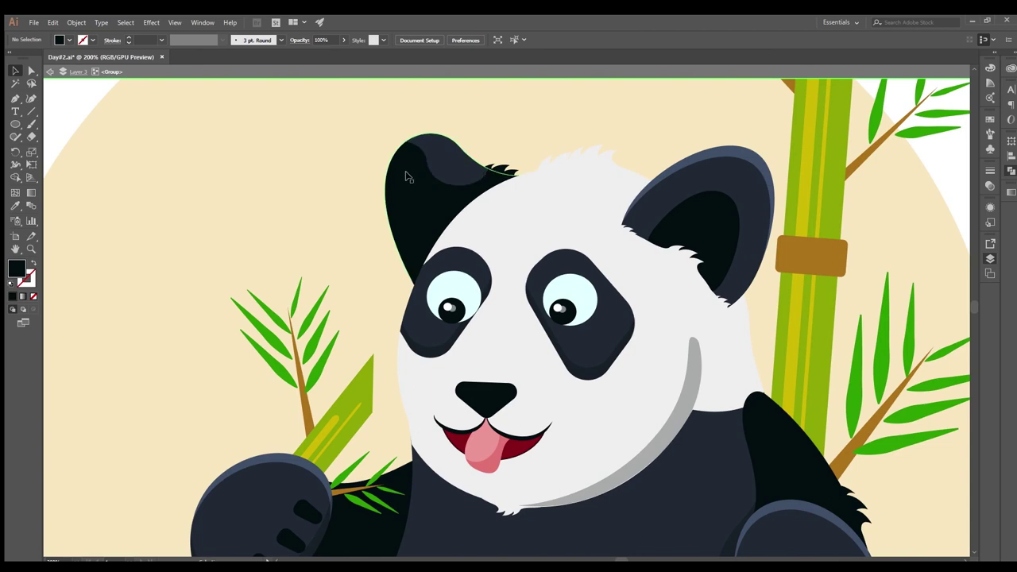
pyautogui.press('Escape')
pyautogui.hotkey('ctrl', '-')
pyautogui.hotkey('ctrl', '-')
pyautogui.hotkey('ctrl', '-')
pyautogui.hotkey('ctrl', '-')
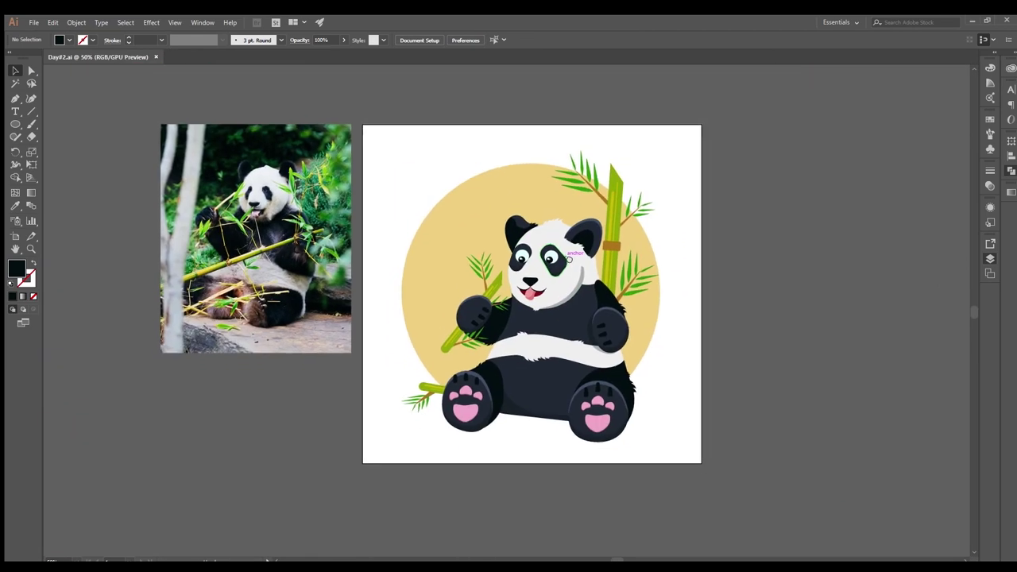
# Drag the body path's bottom anchors and handles to reshape its lower curve.
pyautogui.hotkey('ctrl', '+')
pyautogui.hotkey('ctrl', '+')
pyautogui.hotkey('ctrl', '+')
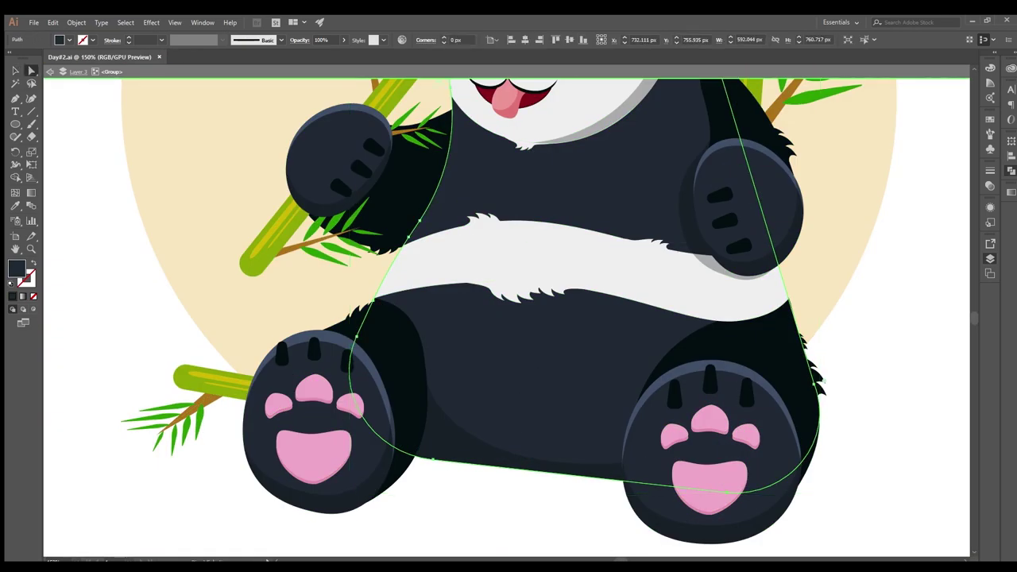
pyautogui.moveTo(432, 462)
pyautogui.mouseDown()
pyautogui.moveTo(459, 482)
pyautogui.moveTo(499, 482)
pyautogui.mouseUp()
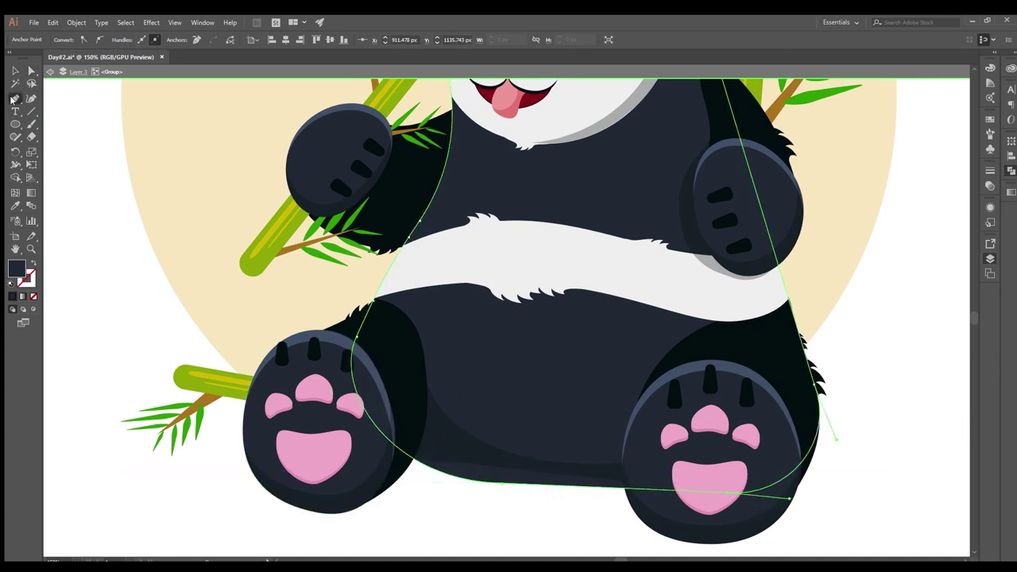
pyautogui.moveTo(706, 510); pyautogui.dragTo(628, 490)
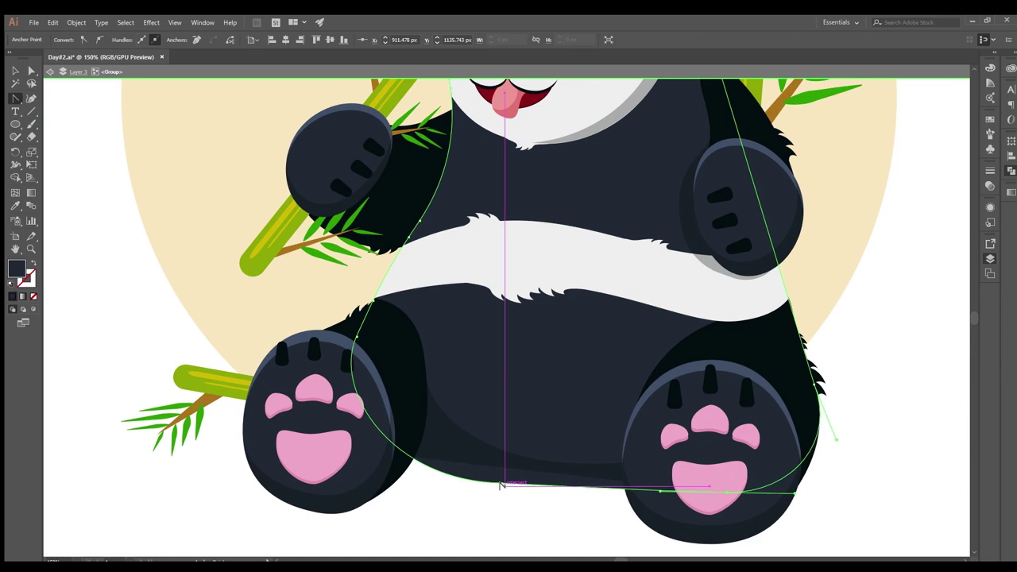
pyautogui.moveTo(500, 485); pyautogui.dragTo(224, 372)
pyautogui.moveTo(501, 483); pyautogui.dragTo(479, 482)
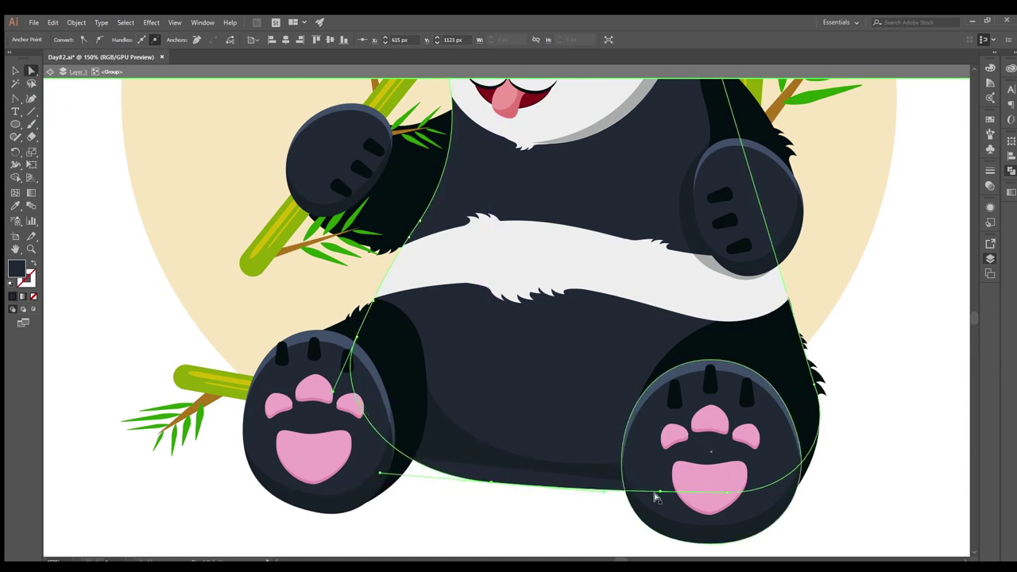
pyautogui.moveTo(649, 499)
pyautogui.mouseDown()
pyautogui.moveTo(658, 482)
pyautogui.moveTo(753, 476)
pyautogui.mouseUp()
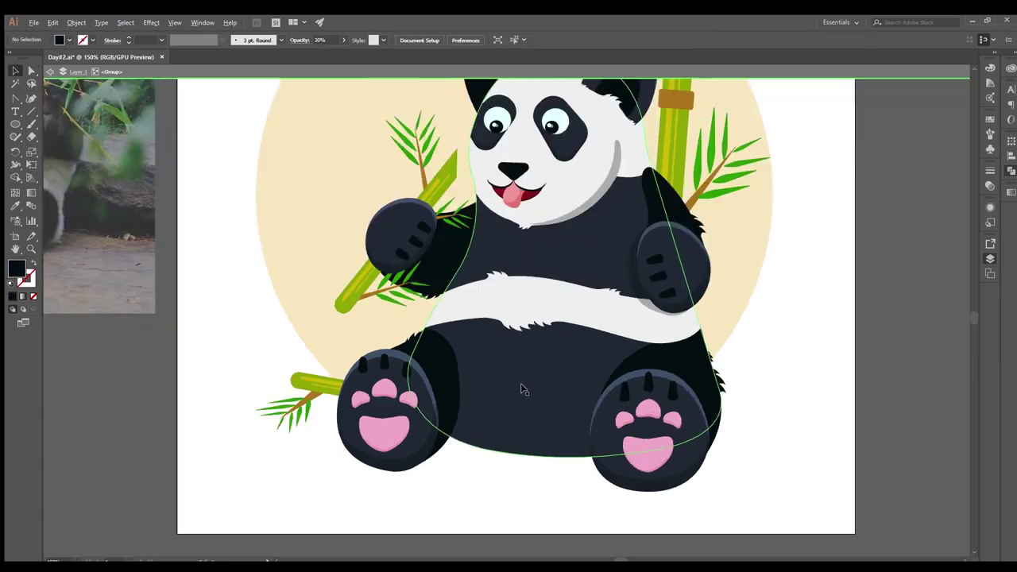
pyautogui.hotkey('ctrl', '1')
# Refine the body curve near the right paw and send the body shape to the back.
pyautogui.moveTo(657, 461); pyautogui.dragTo(647, 415)
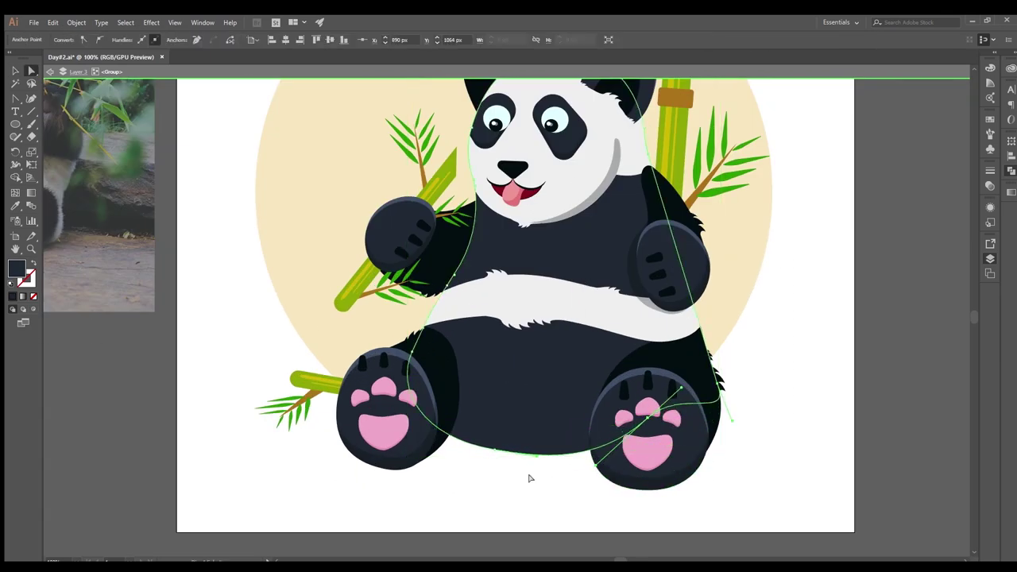
pyautogui.press('v')
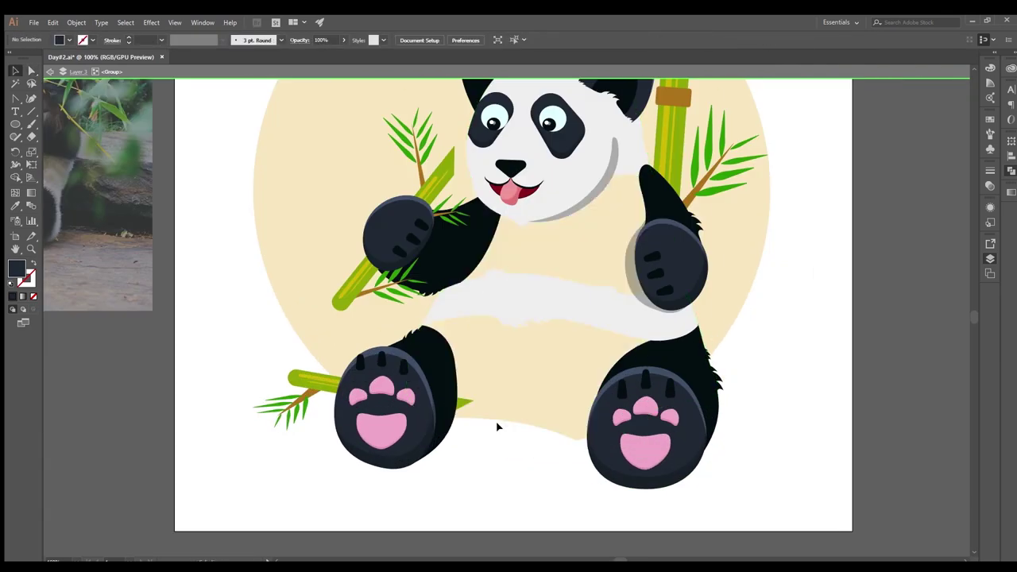
pyautogui.hotkey('ctrl', 'shift', '[')
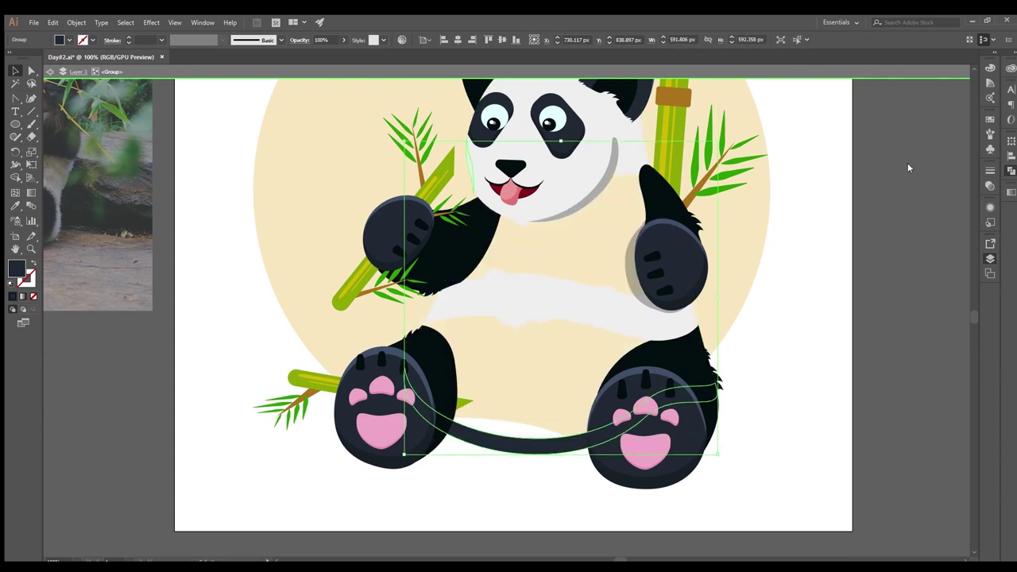